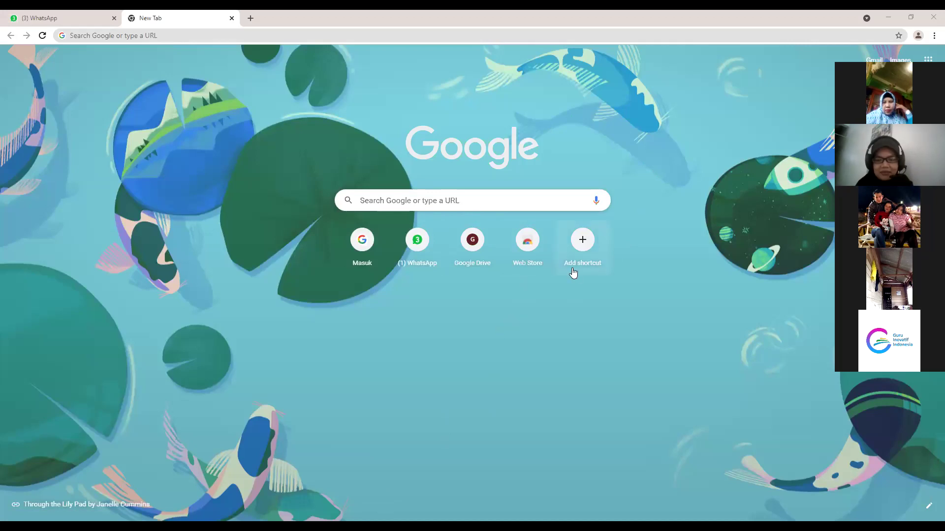
# - Search Google for "blogger"
pyautogui.click(383, 38)
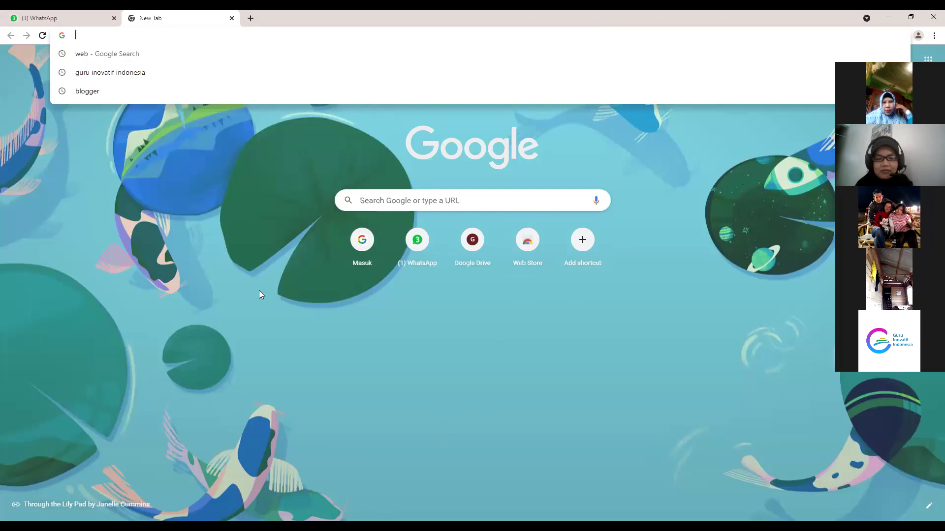
pyautogui.click(253, 262)
pyautogui.click(167, 31)
pyautogui.click(488, 200)
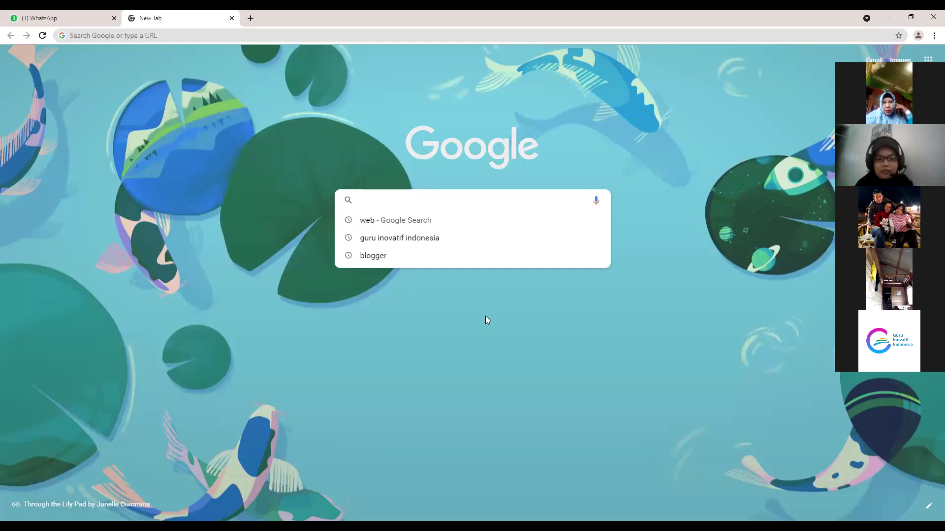
pyautogui.write('blogger')
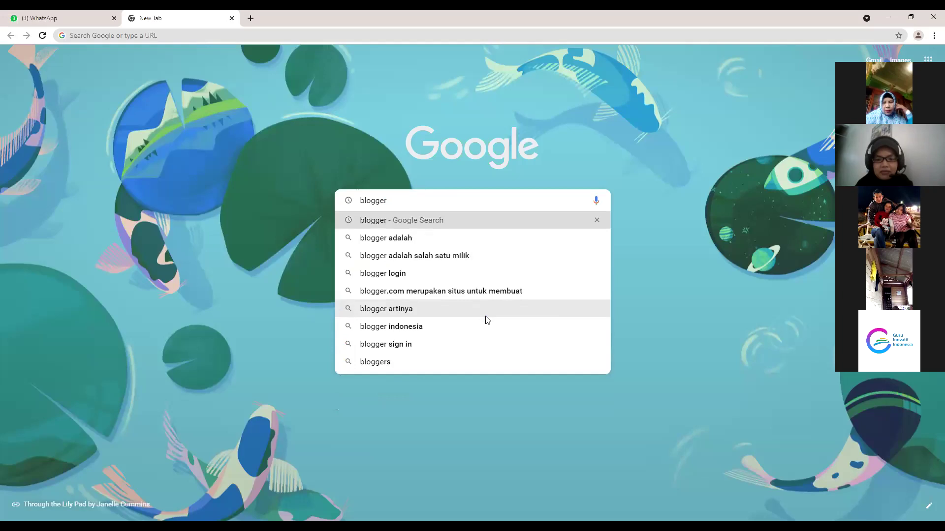
pyautogui.press('Return')
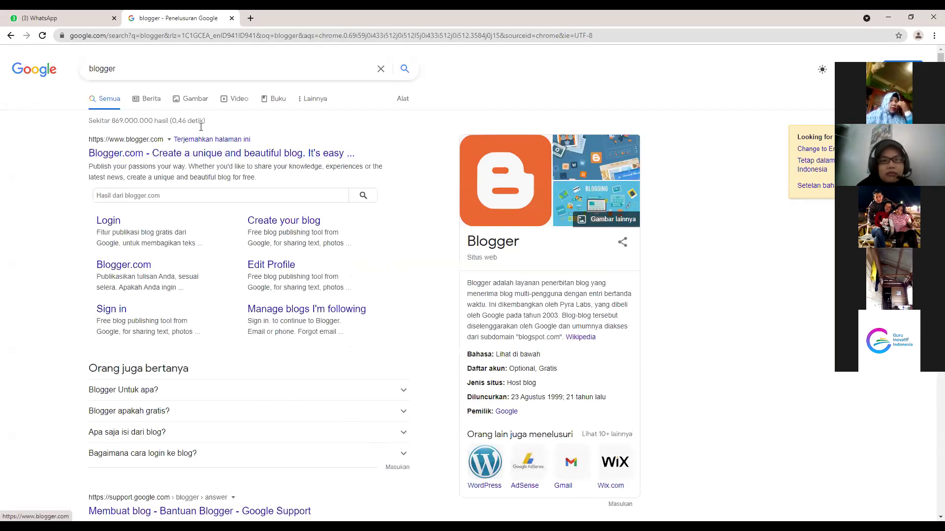
# - Look through the search results and open the official Blogger.com site
pyautogui.scroll(-8, 220, 360)
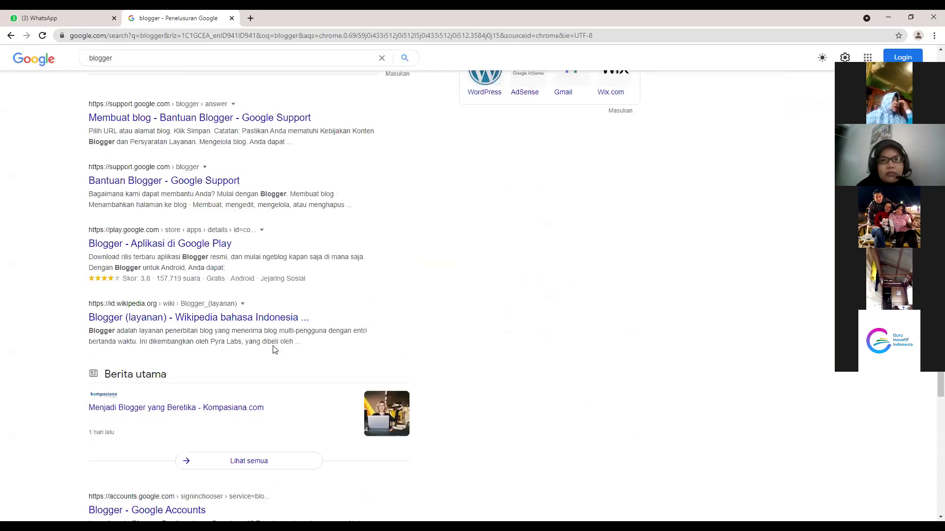
pyautogui.scroll(-6, 274, 348)
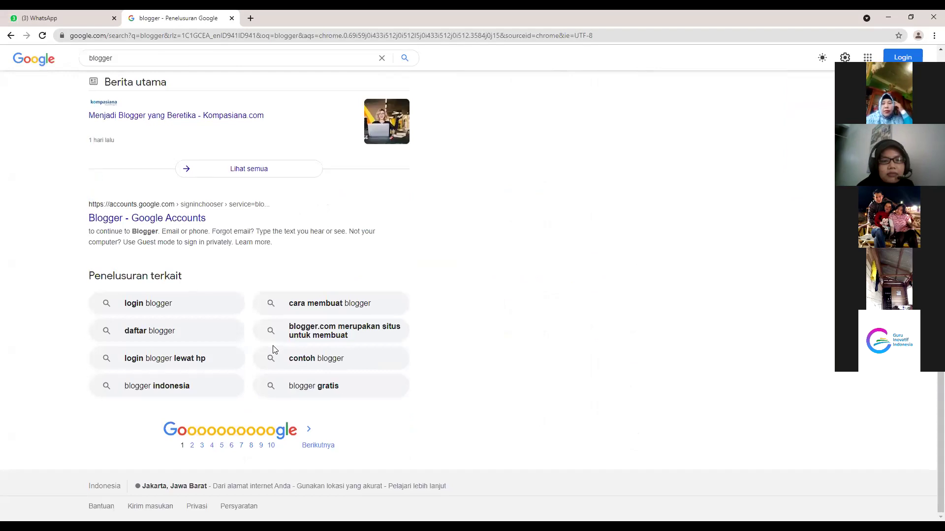
pyautogui.scroll(12, 274, 348)
pyautogui.scroll(2, 270, 338)
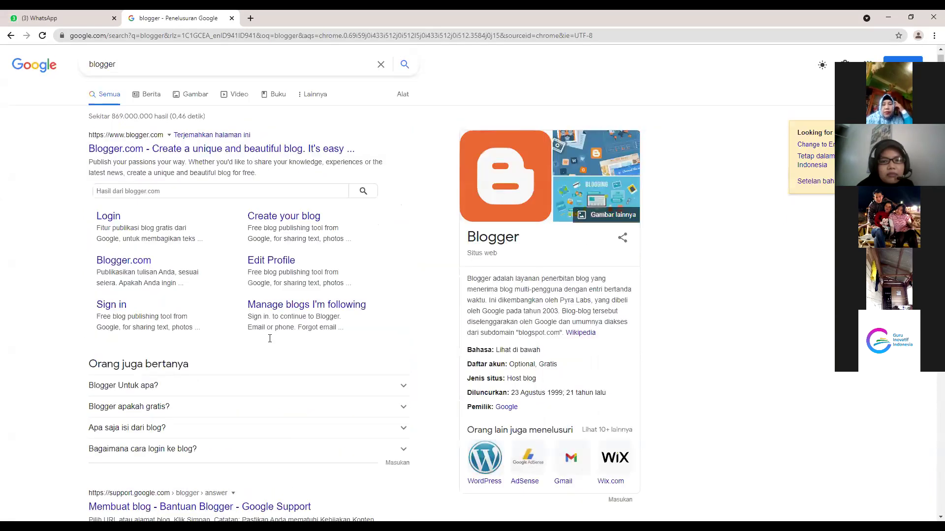
pyautogui.click(105, 156)
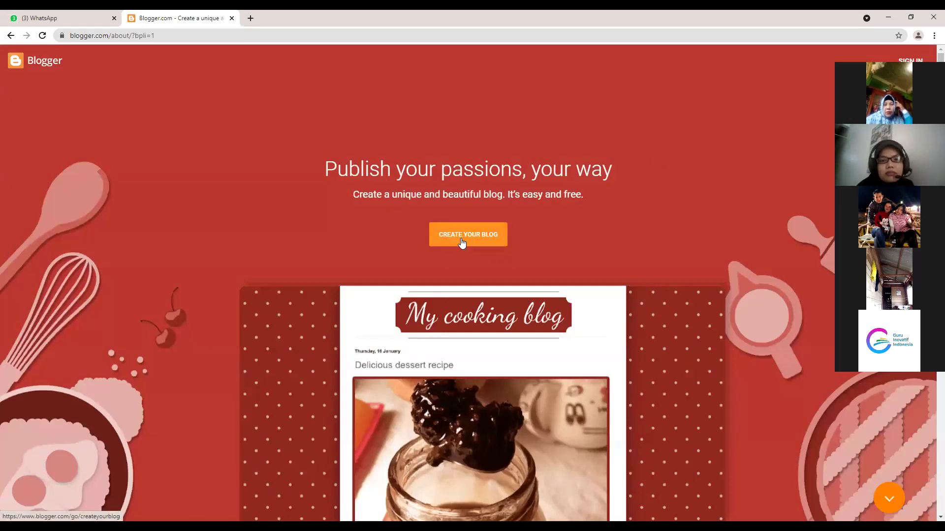
pyautogui.scroll(-1, 460, 246)
pyautogui.scroll(1, 461, 248)
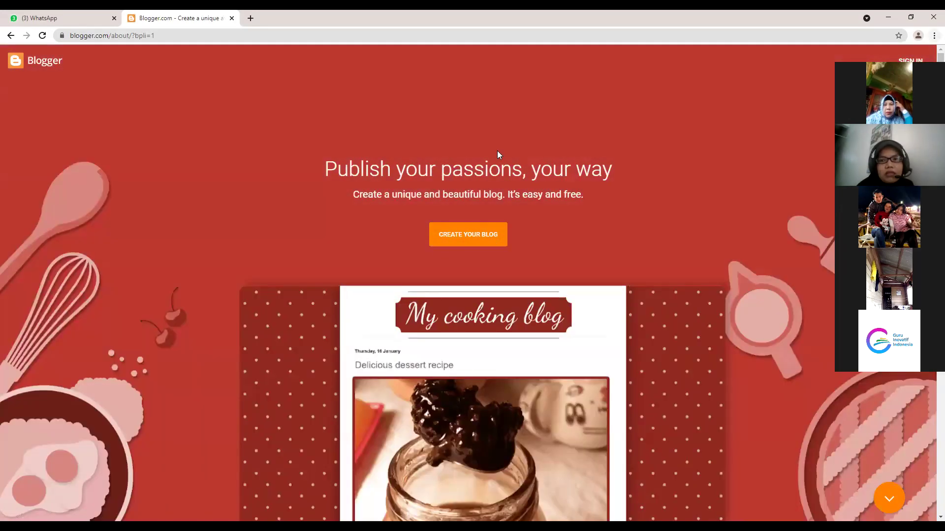
pyautogui.click(932, 36)
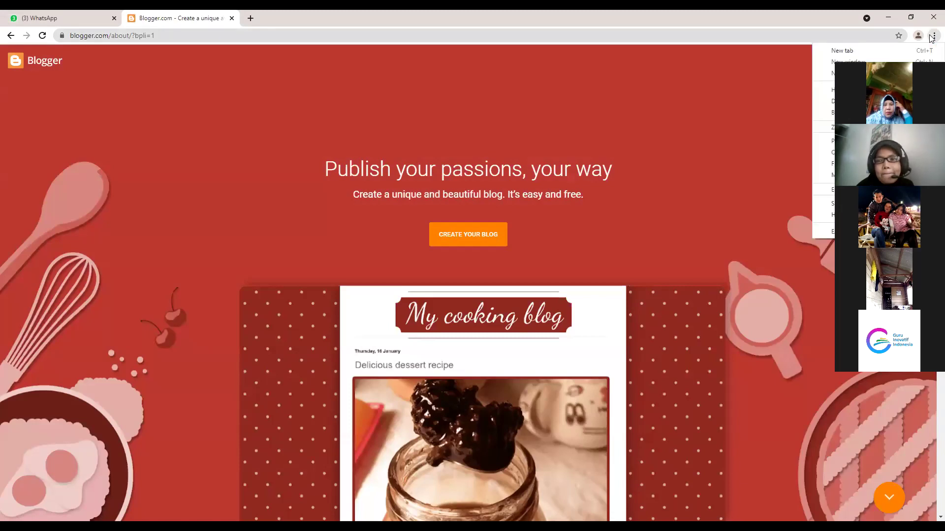
pyautogui.rightClick(504, 128)
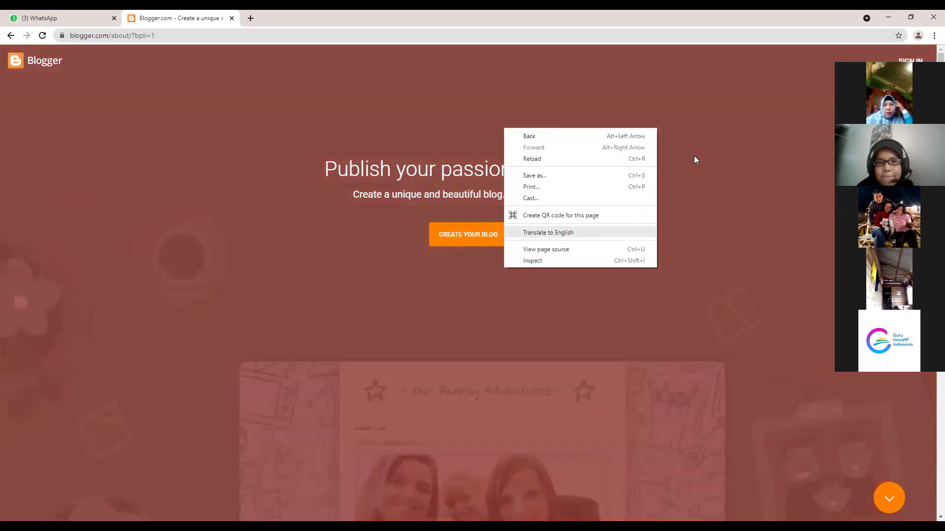
pyautogui.click(932, 39)
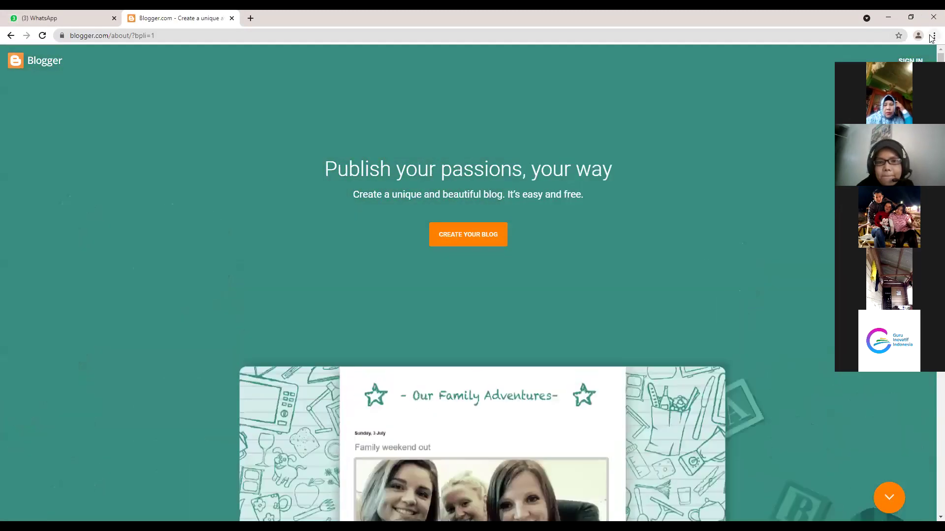
pyautogui.click(932, 39)
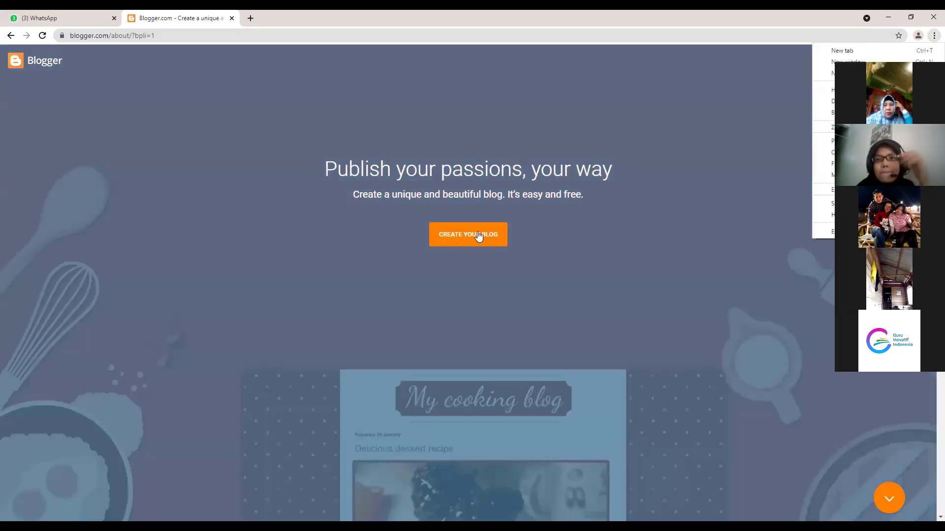
# - Start creating a blog and sign in with the listed Google account by entering its account password
pyautogui.click(477, 239)
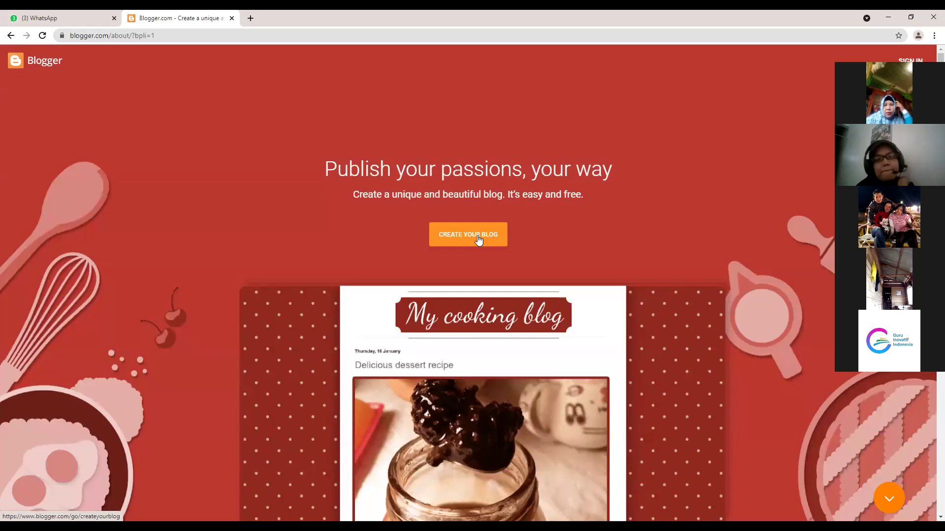
pyautogui.click(477, 238)
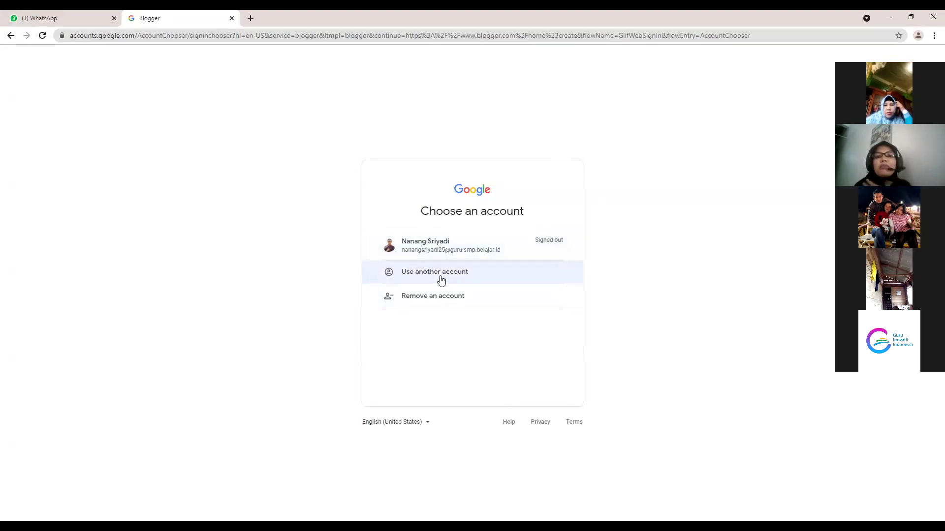
pyautogui.click(440, 245)
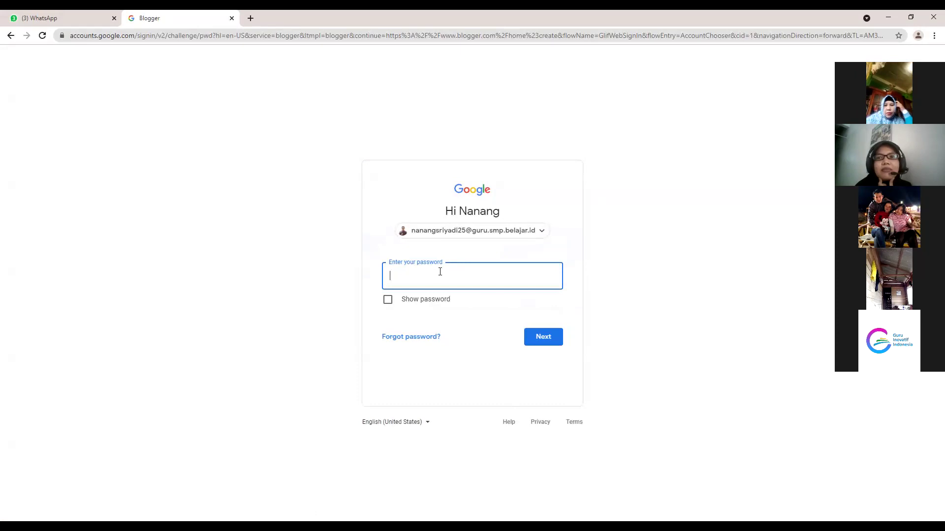
pyautogui.write('•••••••••••••••')
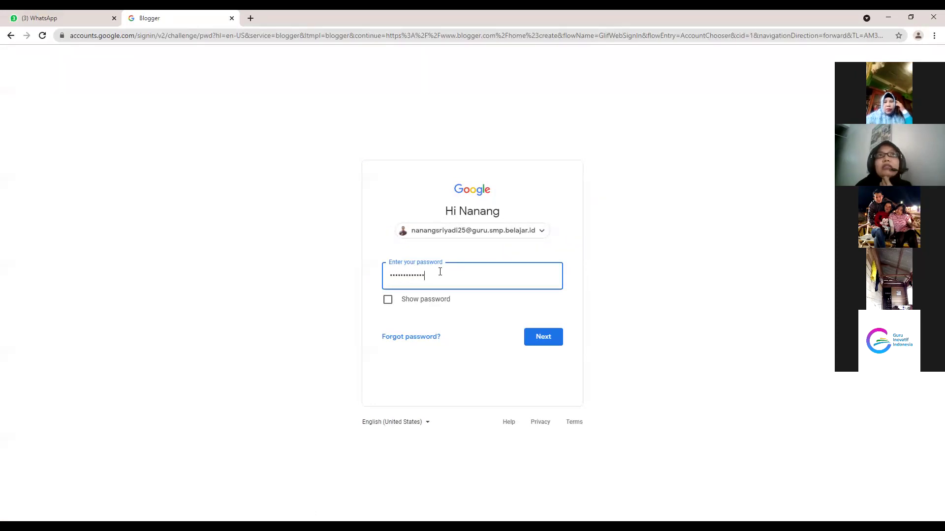
pyautogui.write('•')
pyautogui.click(542, 338)
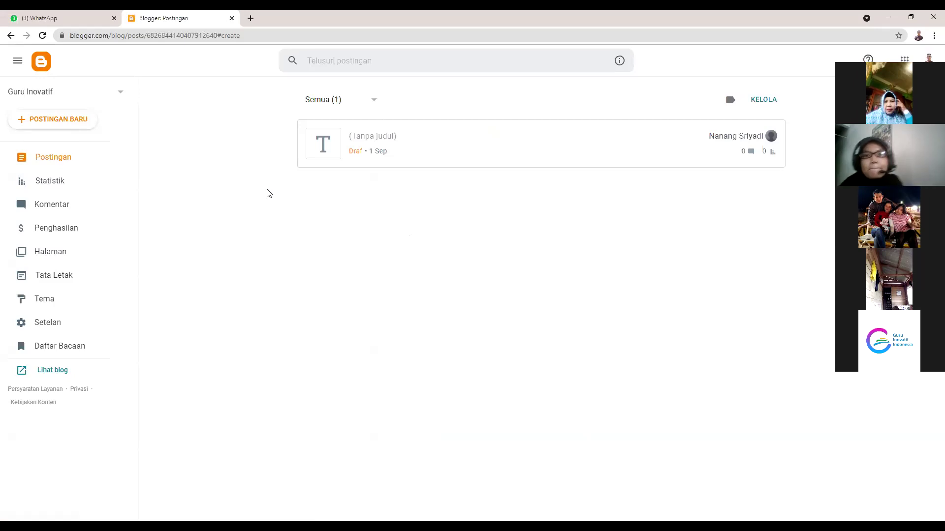
# - Start a new blog from the list of existing blogs and title it "Super Matematika"
pyautogui.click(122, 96)
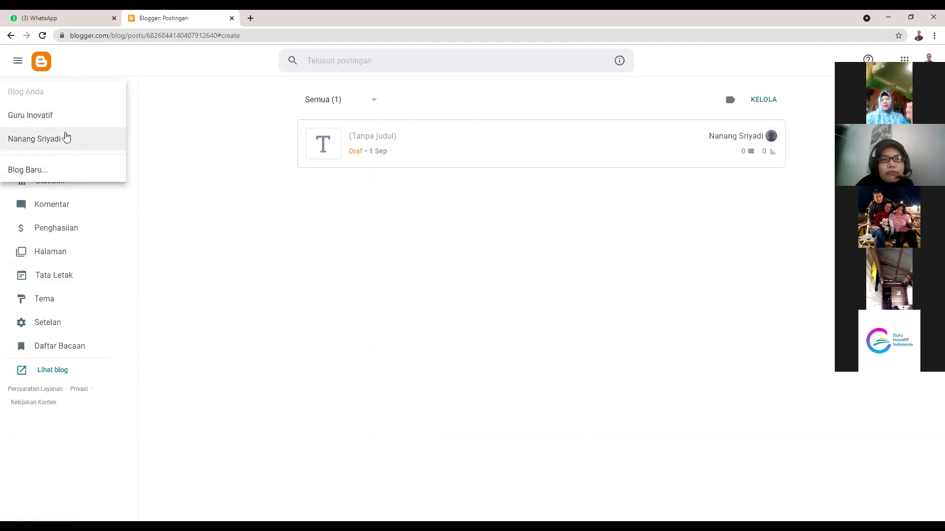
pyautogui.click(54, 173)
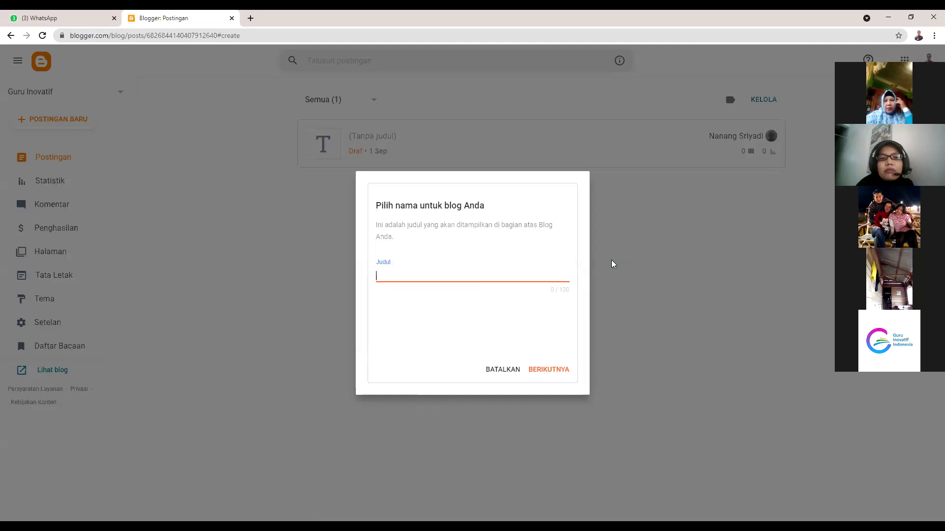
pyautogui.write('uper Matematika')
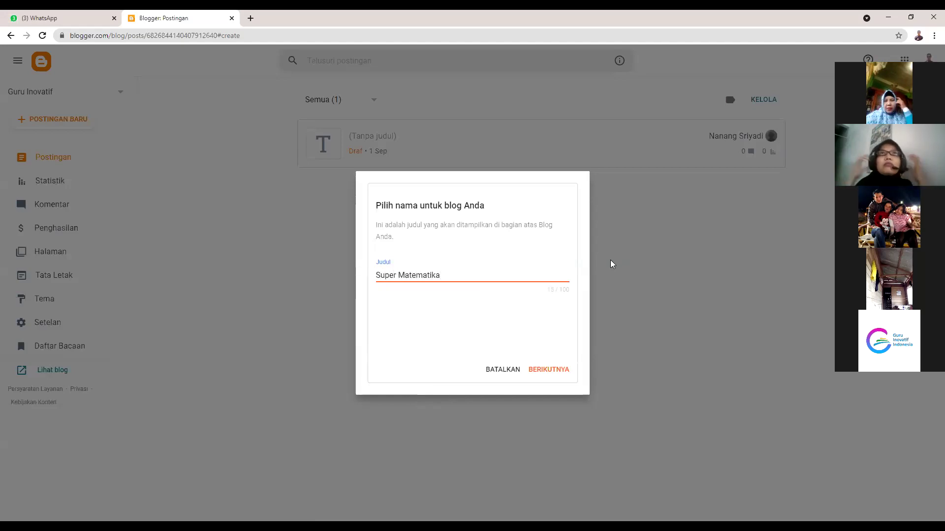
pyautogui.click(546, 370)
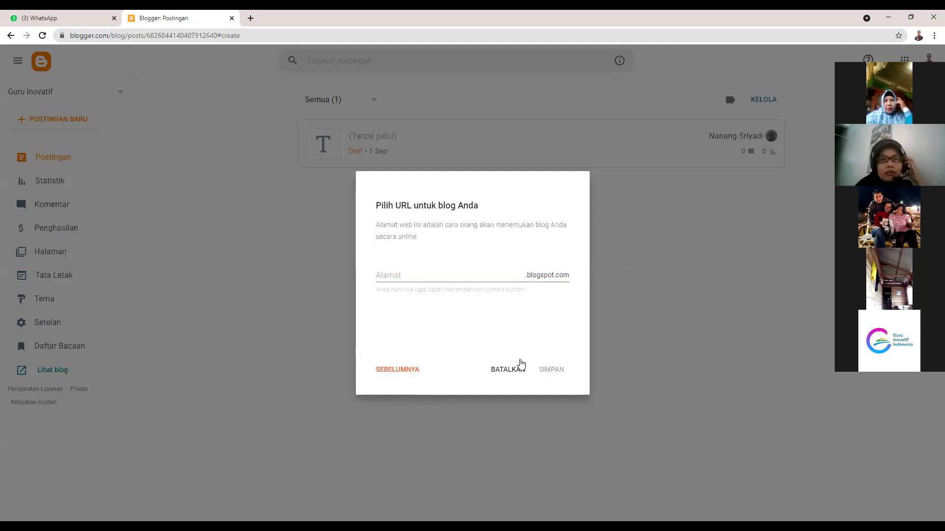
# - Enter "supermatematika" as the new blog's blogspot.com address
pyautogui.click(385, 280)
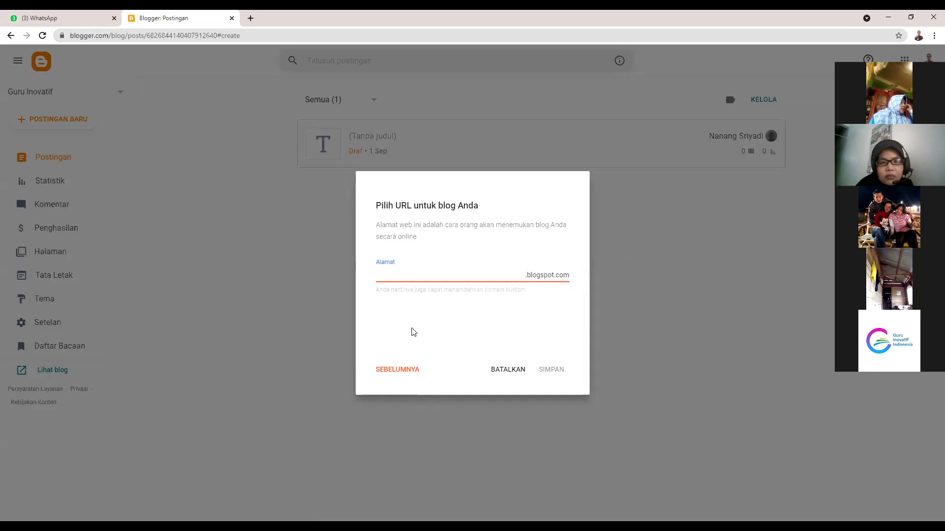
pyautogui.write('uo')
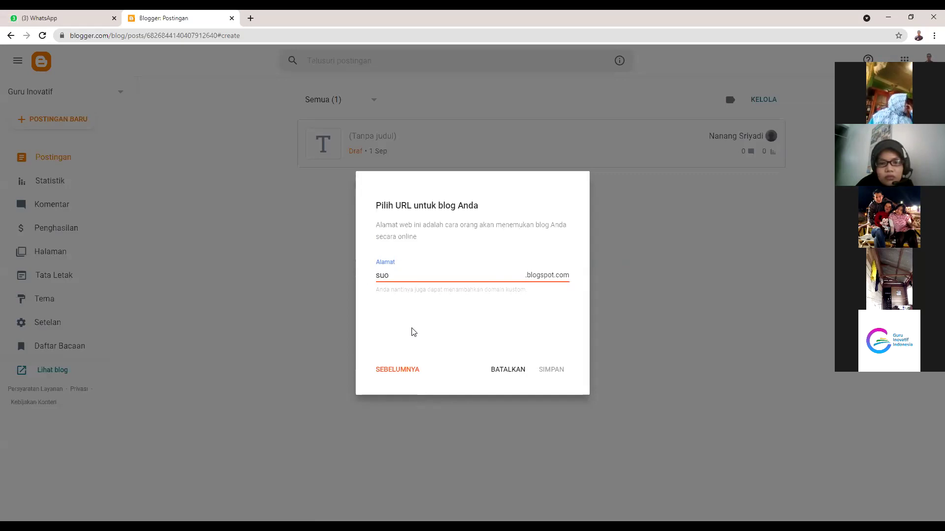
pyautogui.press('BackSpace')
pyautogui.write('perma')
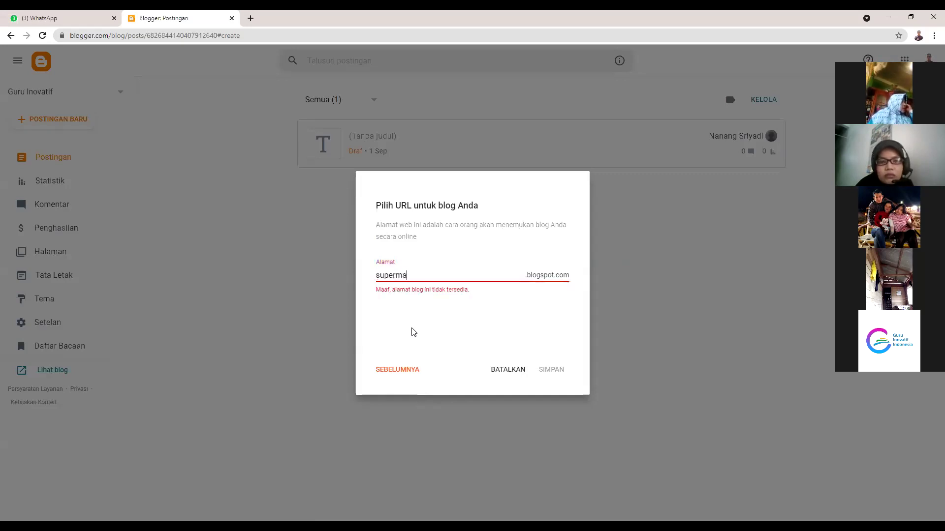
pyautogui.write('tematika')
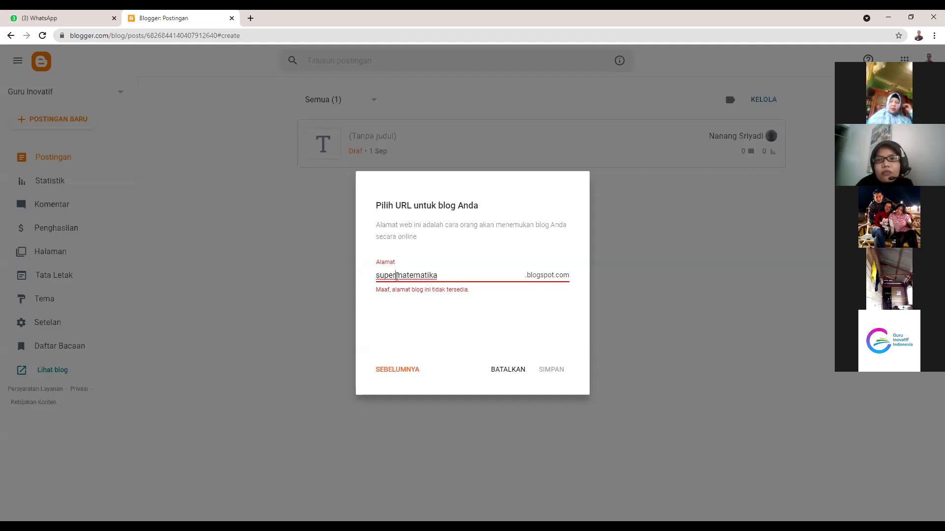
# - Try a dot between the two words of the address, replace it with a hyphen as "super-matematika", and save the blog
pyautogui.write('.')
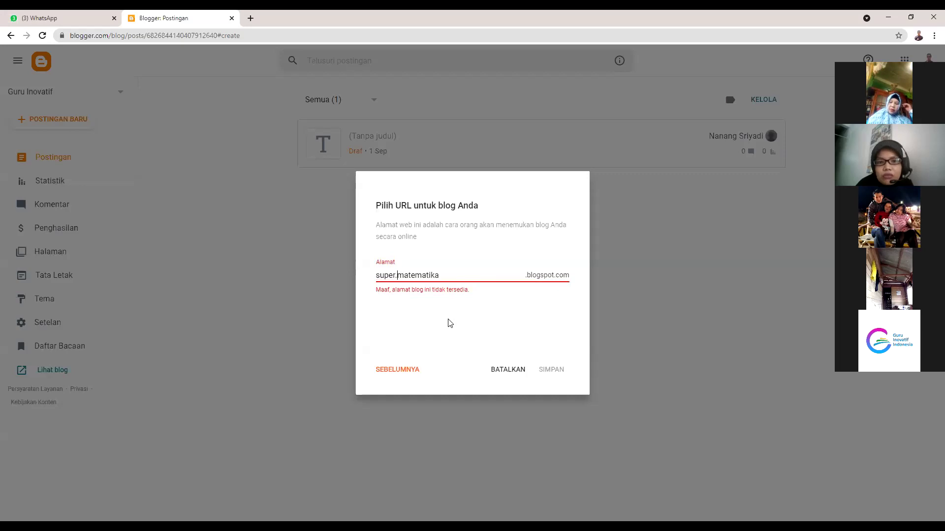
pyautogui.press('BackSpace')
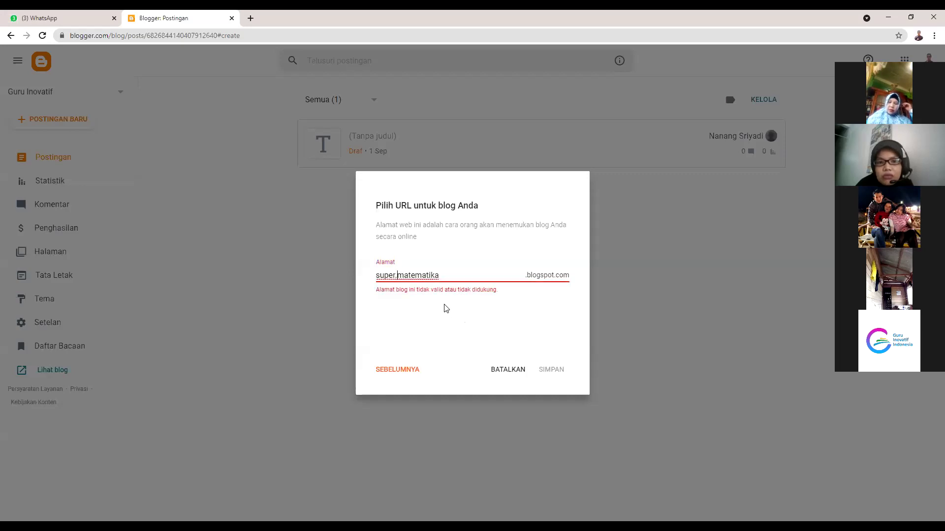
pyautogui.write('-')
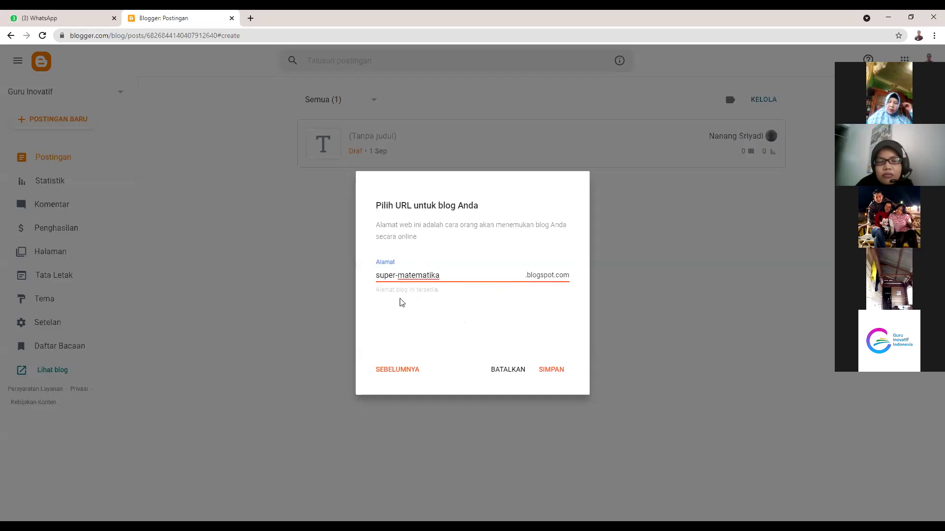
pyautogui.click(408, 297)
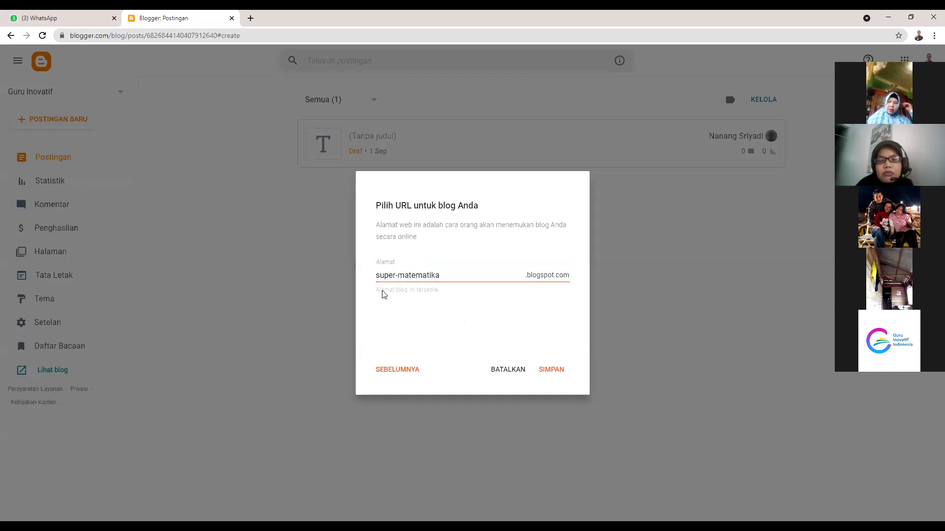
pyautogui.click(457, 277)
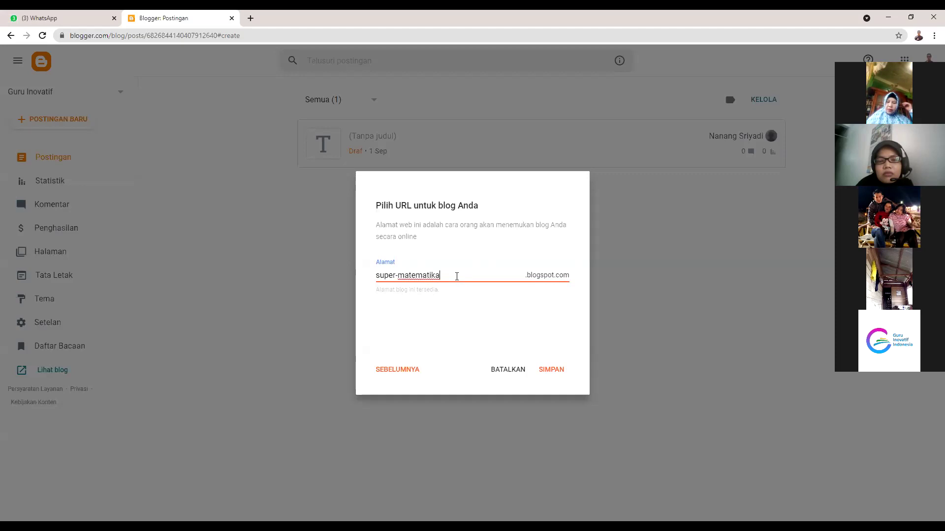
pyautogui.click(547, 372)
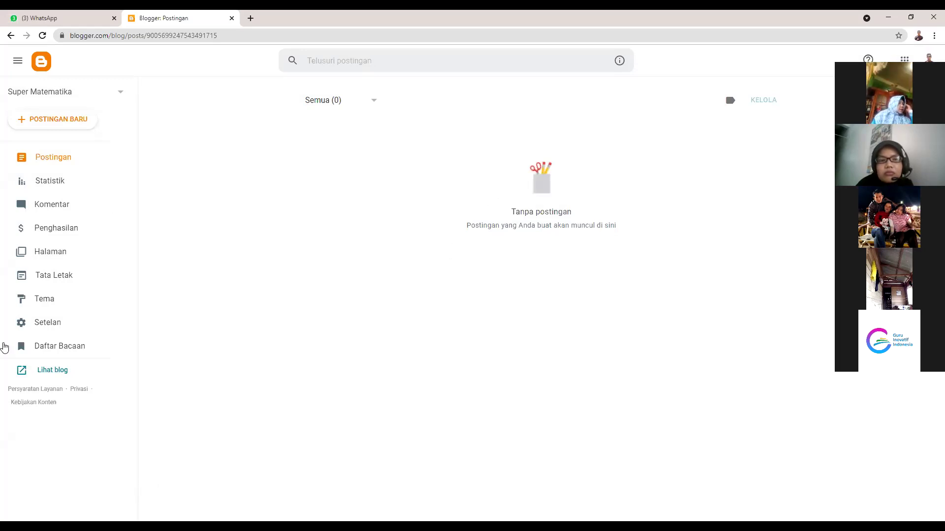
# - Open the new blog's settings and check the blog address in the publishing section
pyautogui.click(52, 328)
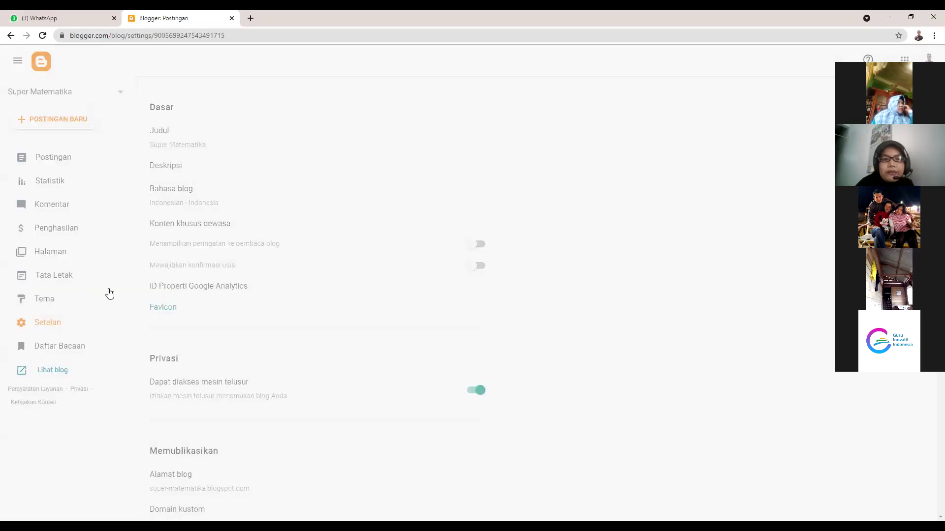
pyautogui.scroll(-1, 189, 284)
pyautogui.scroll(-6, 188, 285)
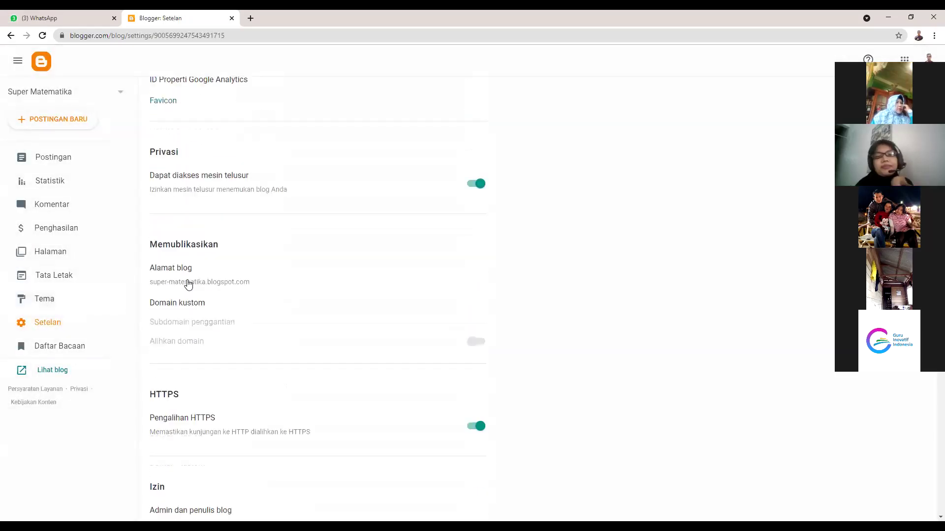
pyautogui.scroll(1, 156, 158)
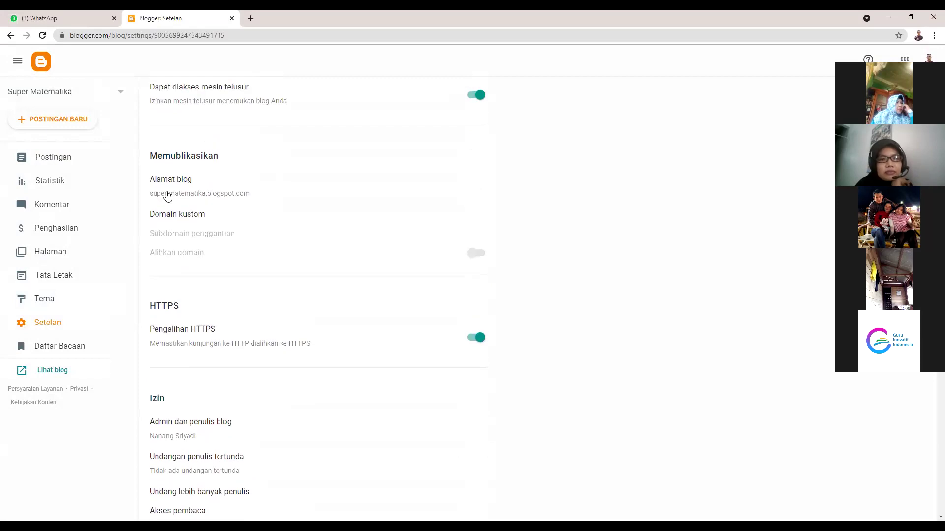
# - Open the blog's address and its title for editing in the settings, cancelling each without changes
pyautogui.click(163, 195)
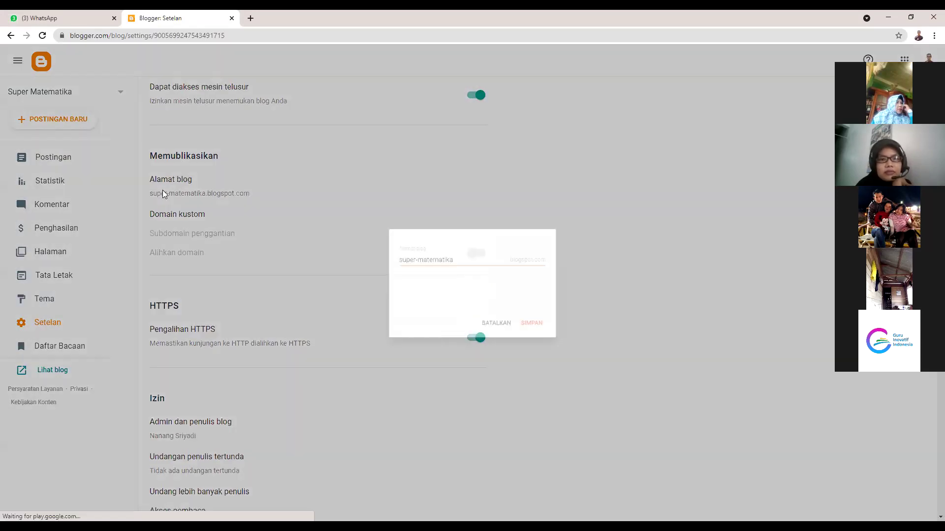
pyautogui.moveTo(450, 255); pyautogui.dragTo(351, 256)
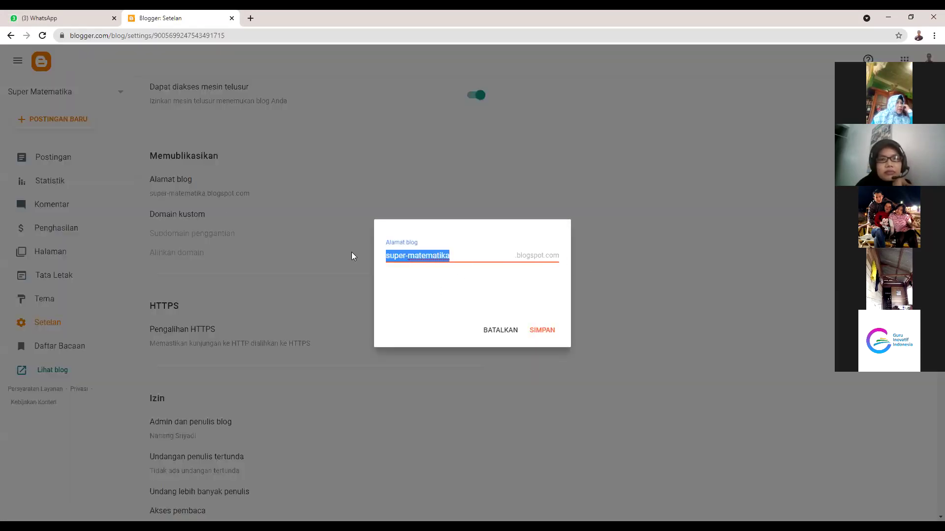
pyautogui.click(499, 330)
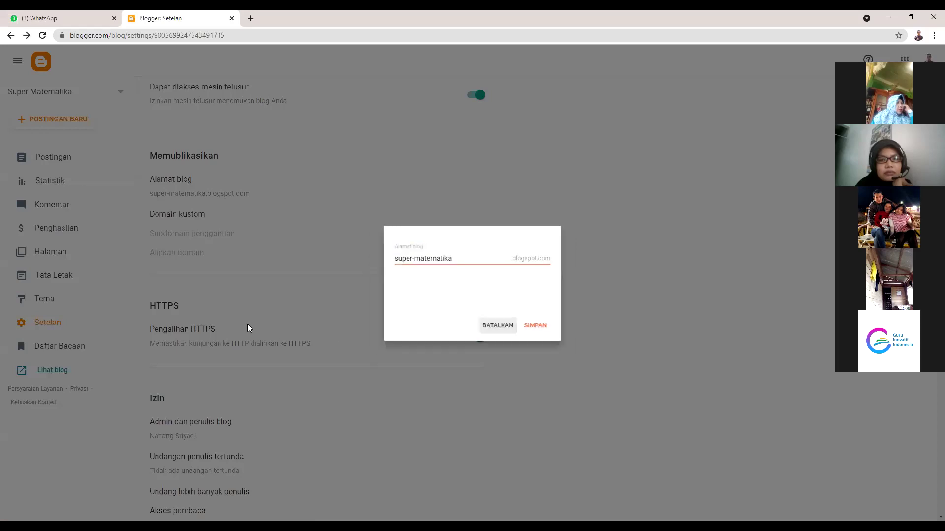
pyautogui.scroll(6, 228, 300)
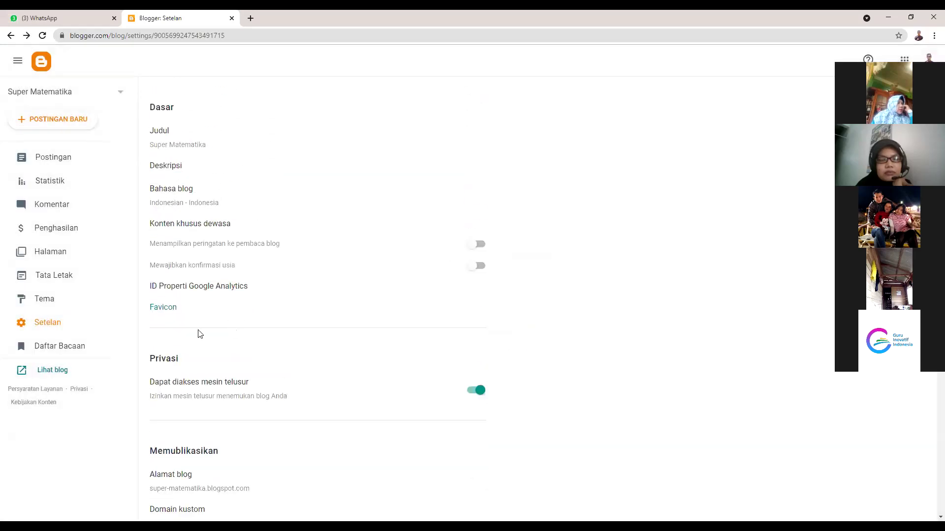
pyautogui.click(165, 140)
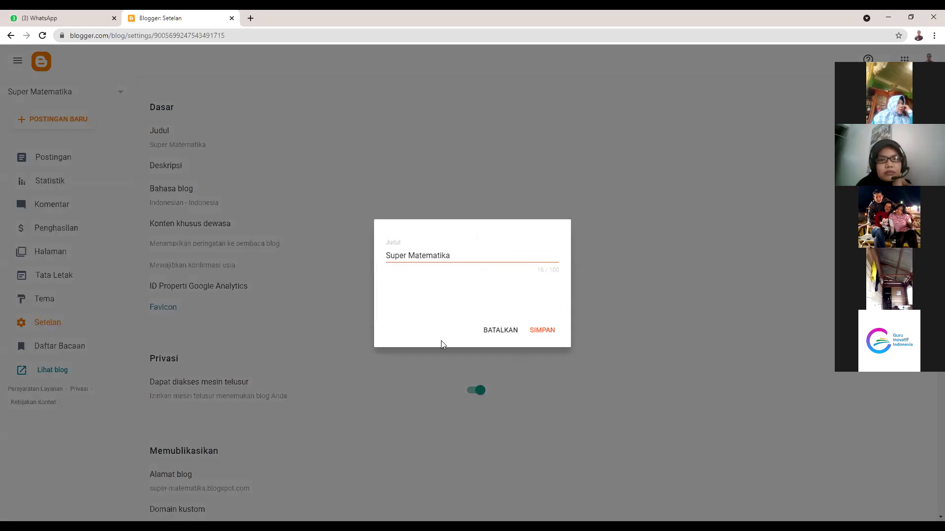
pyautogui.click(481, 331)
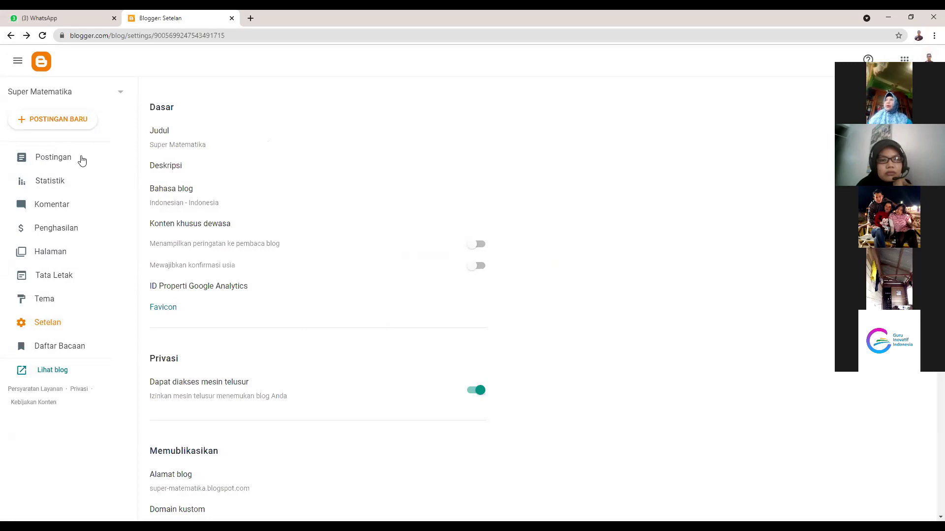
# - Open the list of posts of the Super Matematika blog
pyautogui.click(50, 160)
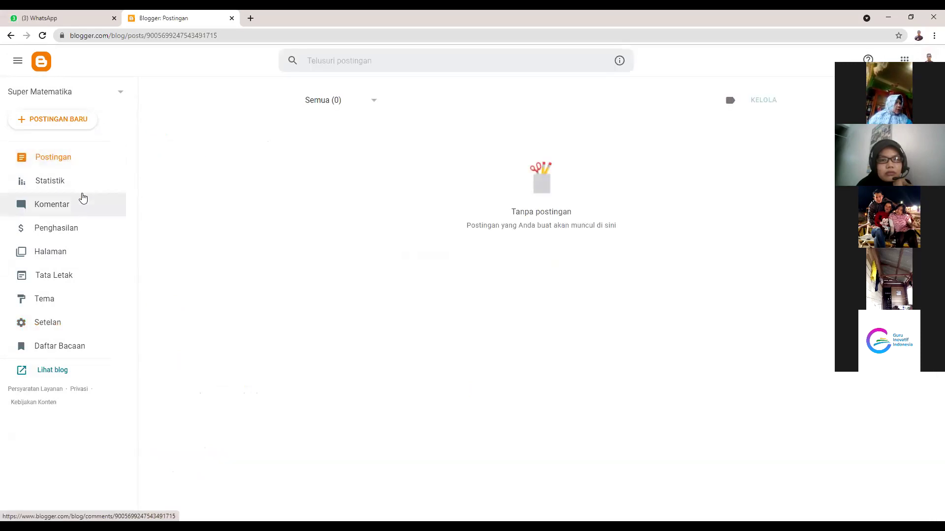
pyautogui.click(77, 180)
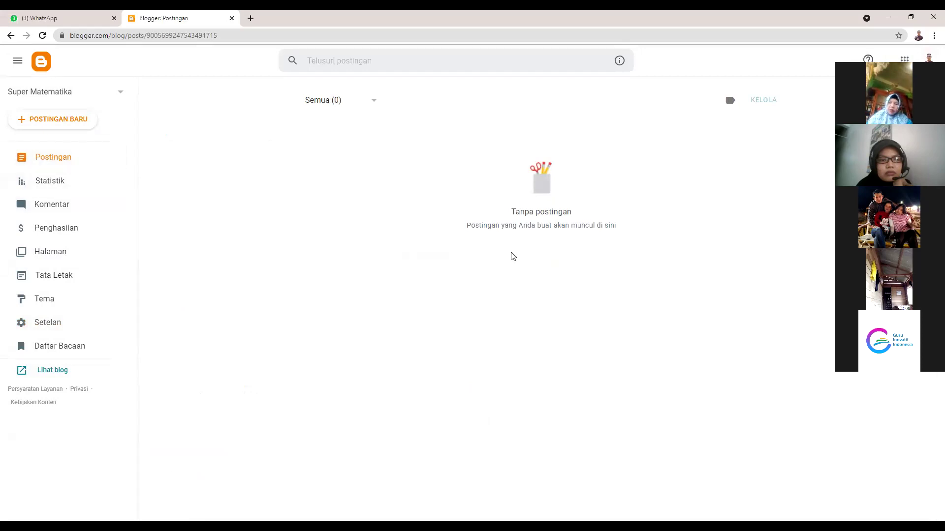
pyautogui.click(118, 165)
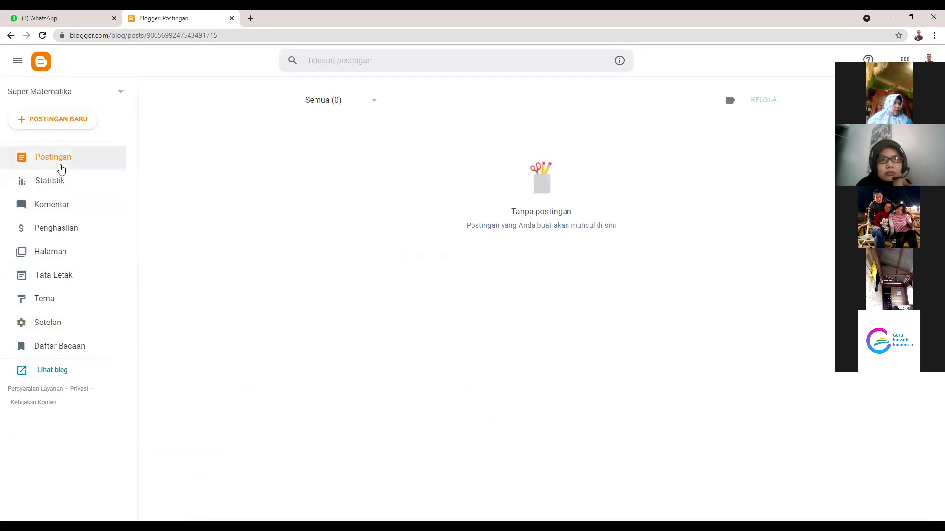
# - Open the blog's theme gallery and examine the current theme and the Contempo variants
pyautogui.click(84, 298)
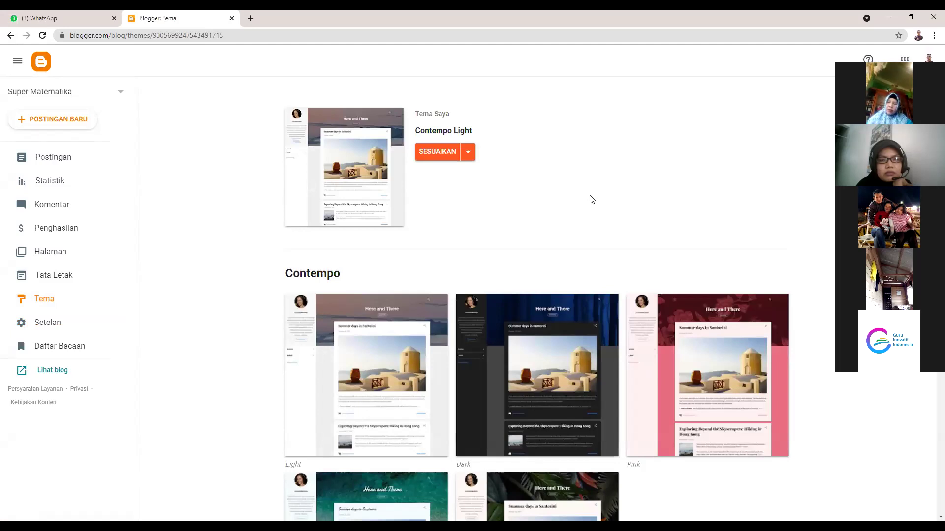
pyautogui.scroll(-3, 565, 330)
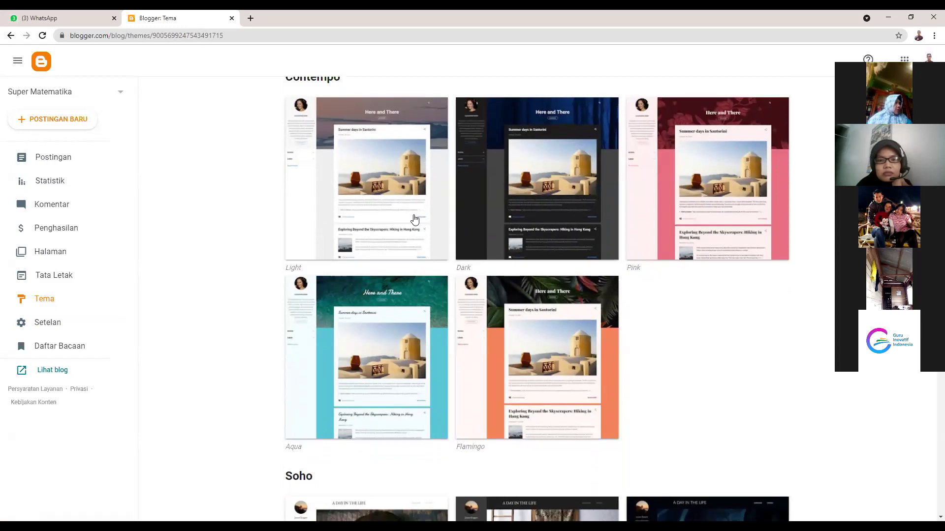
pyautogui.scroll(4, 548, 251)
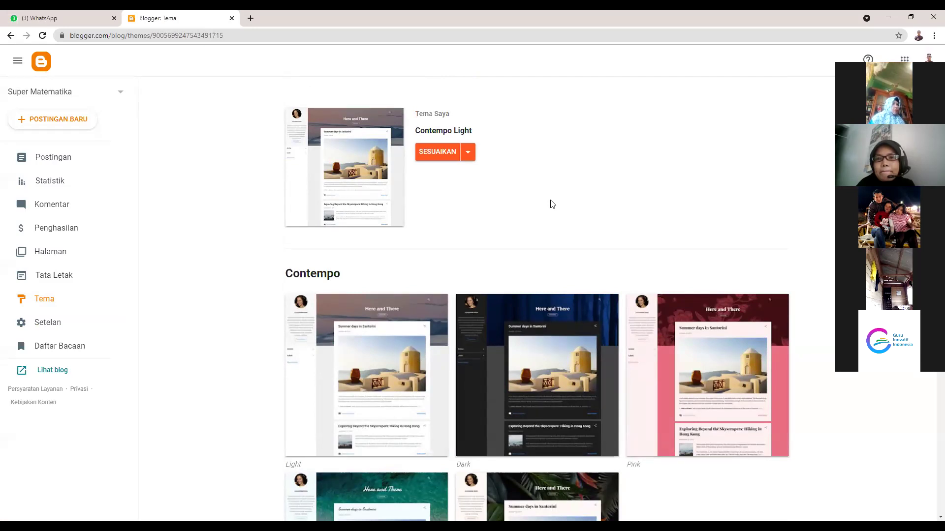
pyautogui.scroll(-4, 547, 246)
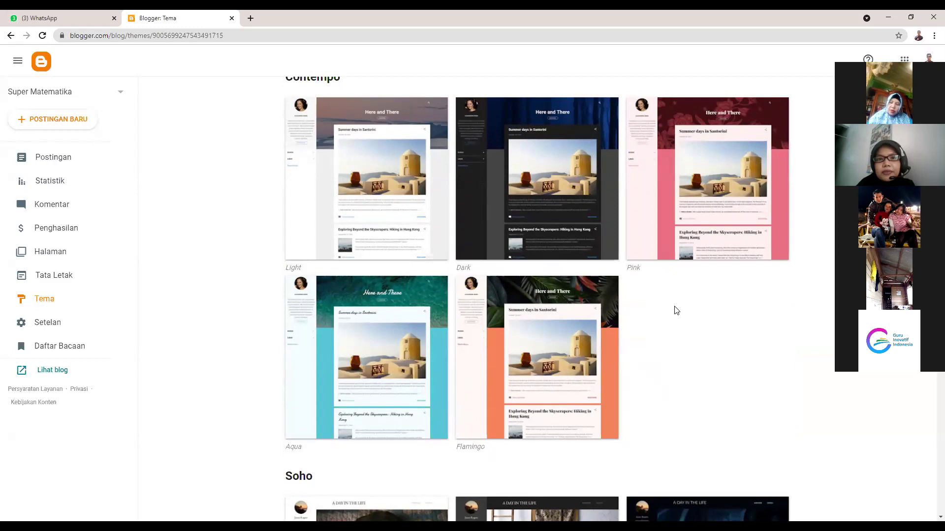
pyautogui.scroll(-2, 676, 310)
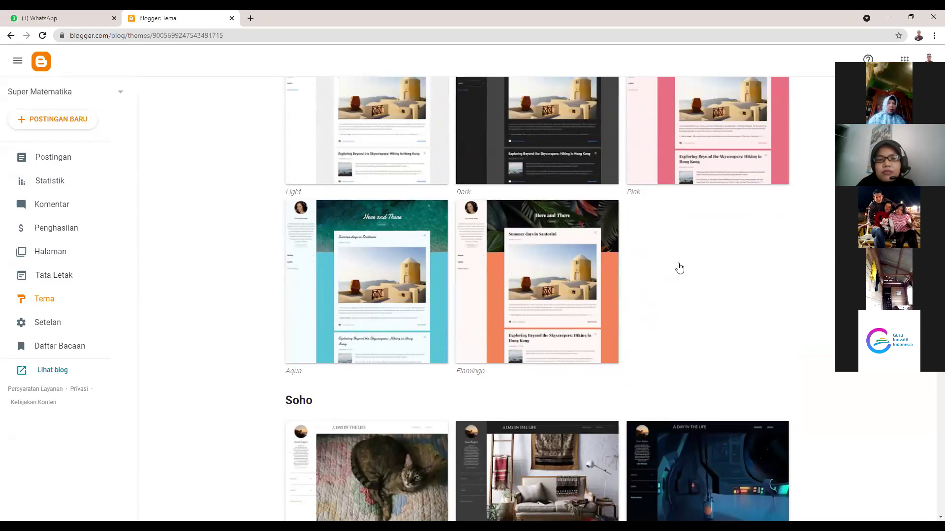
pyautogui.scroll(5, 679, 268)
pyautogui.scroll(1, 448, 180)
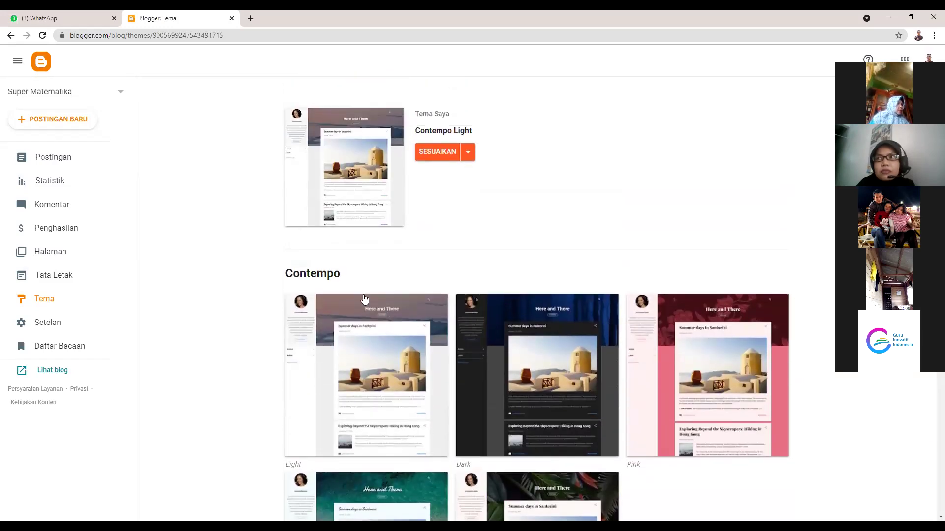
# - Browse the Soho, Emporio and Notable themes further down the gallery
pyautogui.scroll(-2, 317, 235)
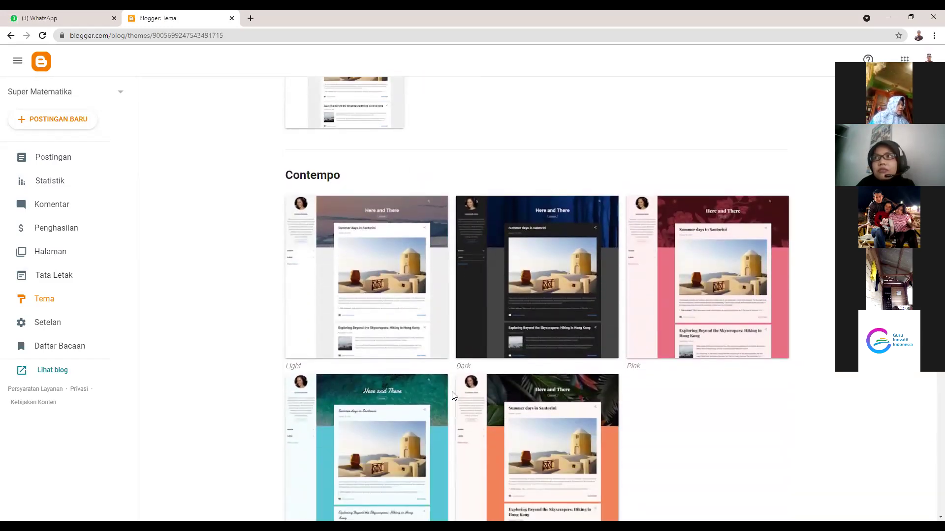
pyautogui.scroll(-6, 453, 392)
pyautogui.scroll(-1, 595, 322)
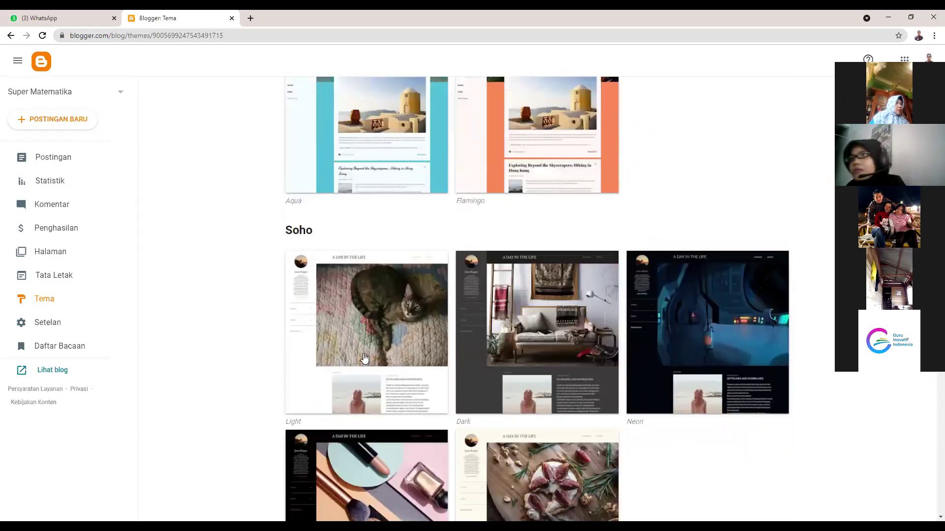
pyautogui.scroll(-3, 599, 354)
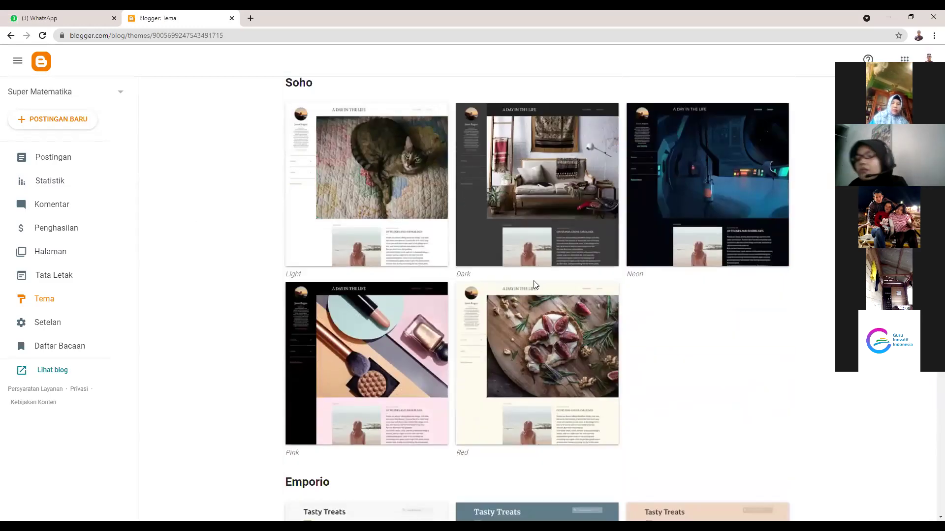
pyautogui.scroll(-3, 527, 300)
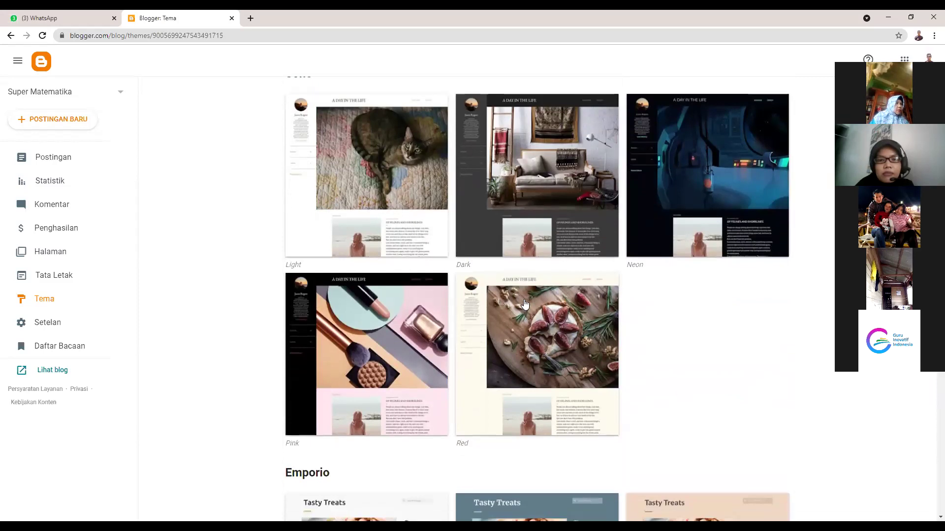
pyautogui.scroll(-5, 293, 252)
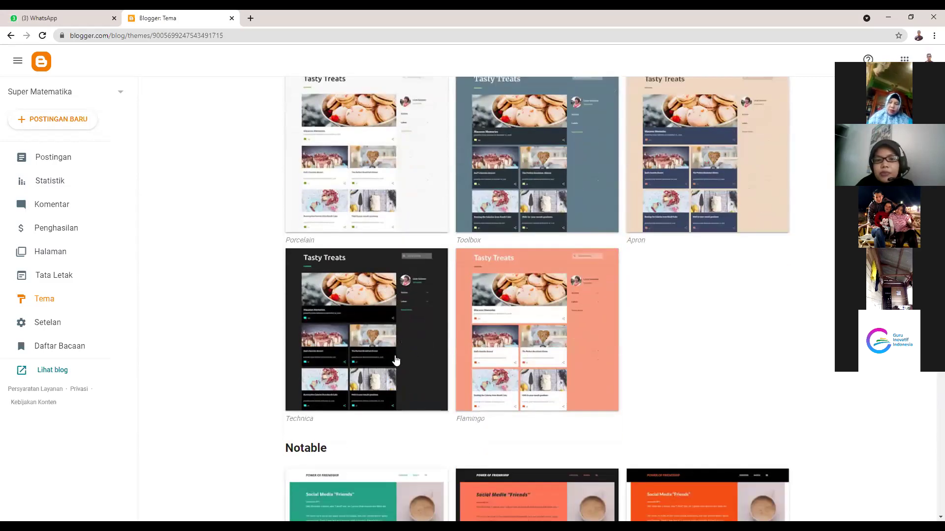
pyautogui.scroll(-5, 396, 363)
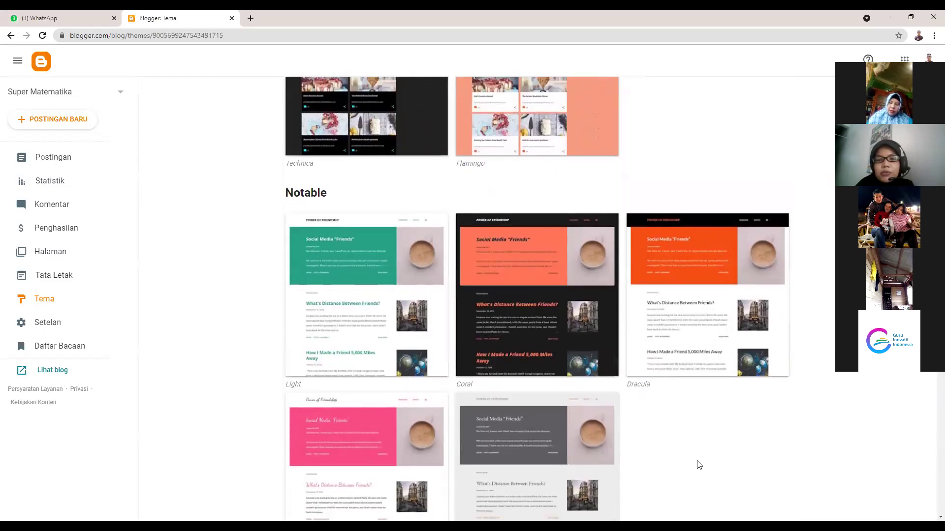
# - Select the Notable Light theme, preview it in the mobile, desktop and tablet layouts, and return to the theme gallery
pyautogui.click(345, 277)
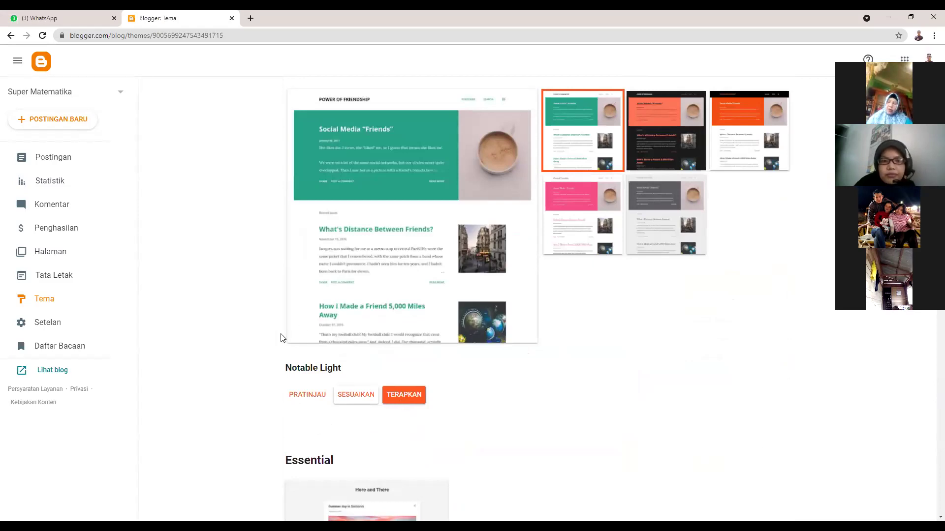
pyautogui.click(303, 396)
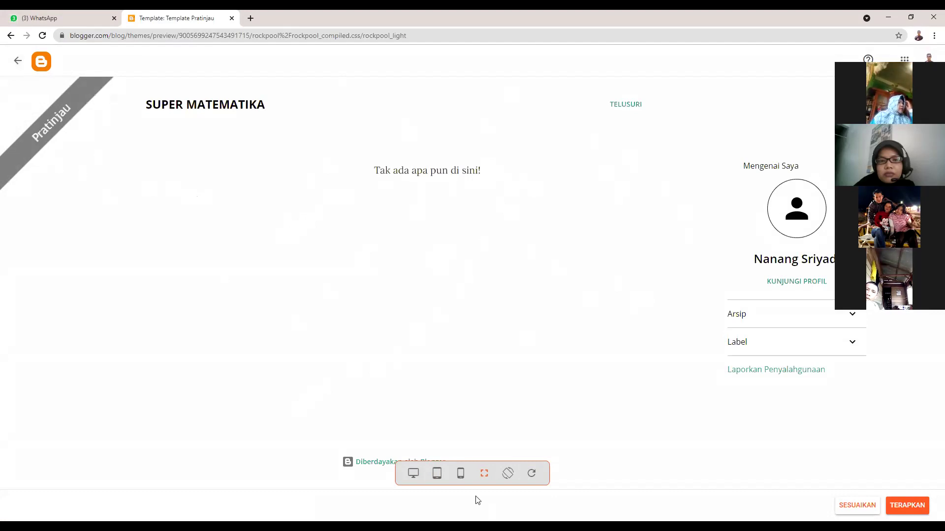
pyautogui.click(461, 473)
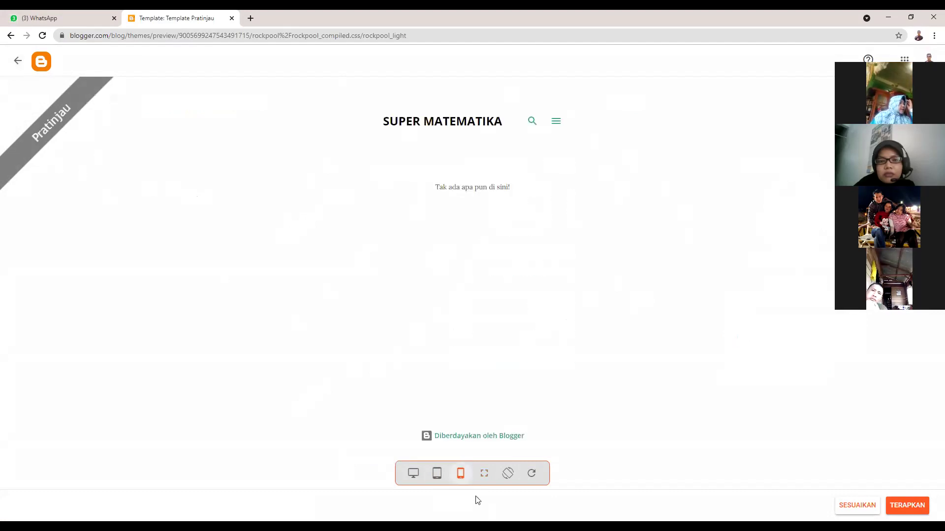
pyautogui.press('Return')
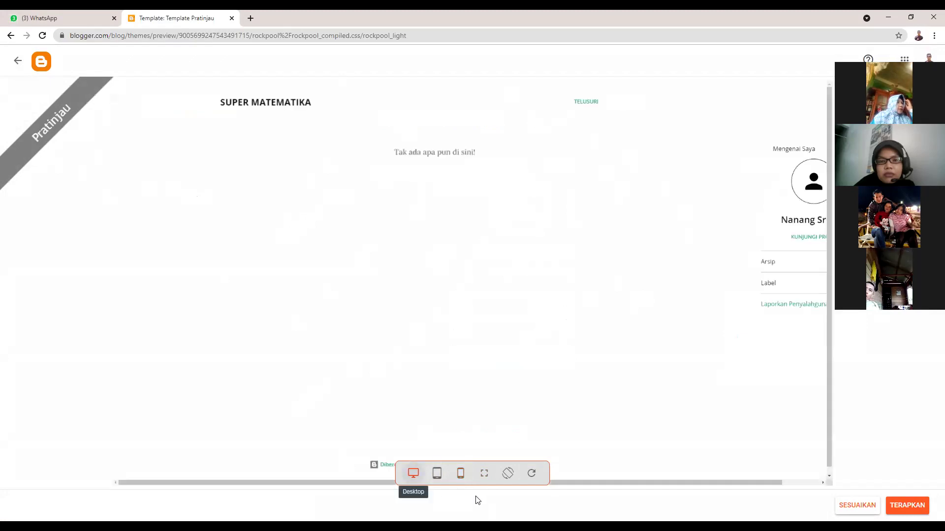
pyautogui.press('Tab')
pyautogui.press('Return')
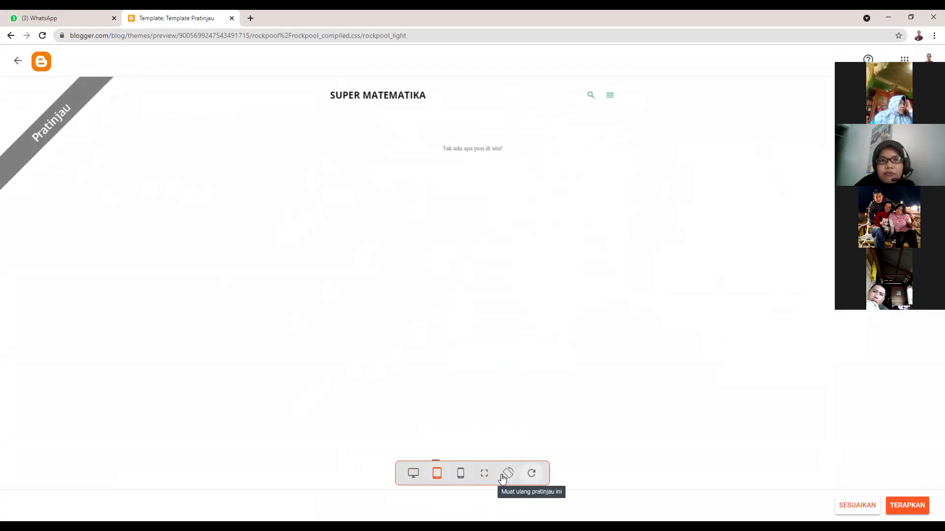
pyautogui.click(16, 61)
# - Apply the Notable Light theme to the Super Matematika blog
pyautogui.scroll(-1, 369, 369)
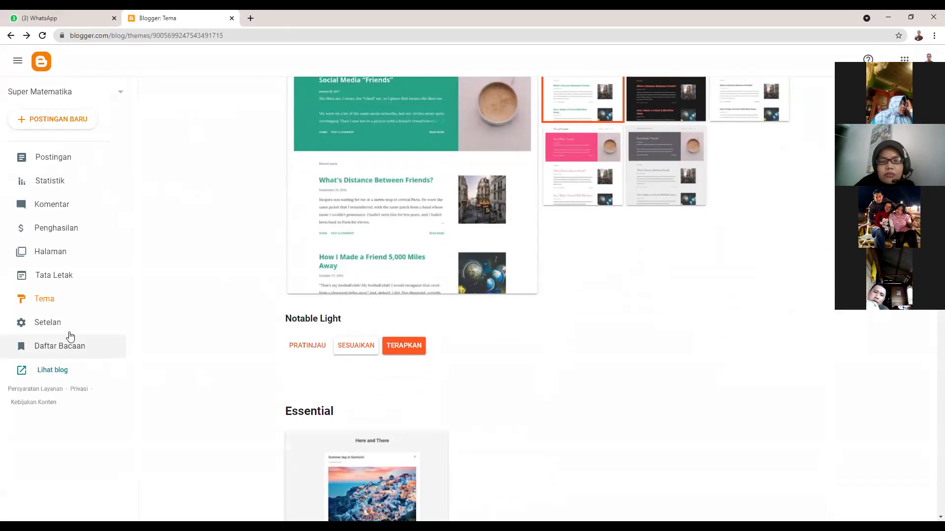
pyautogui.click(76, 274)
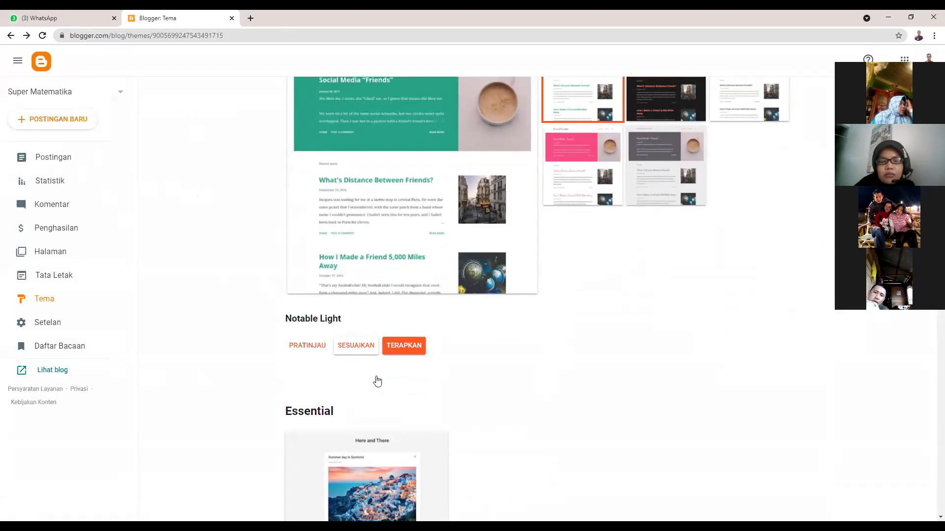
pyautogui.scroll(-3, 375, 380)
pyautogui.scroll(2, 407, 324)
pyautogui.scroll(1, 408, 325)
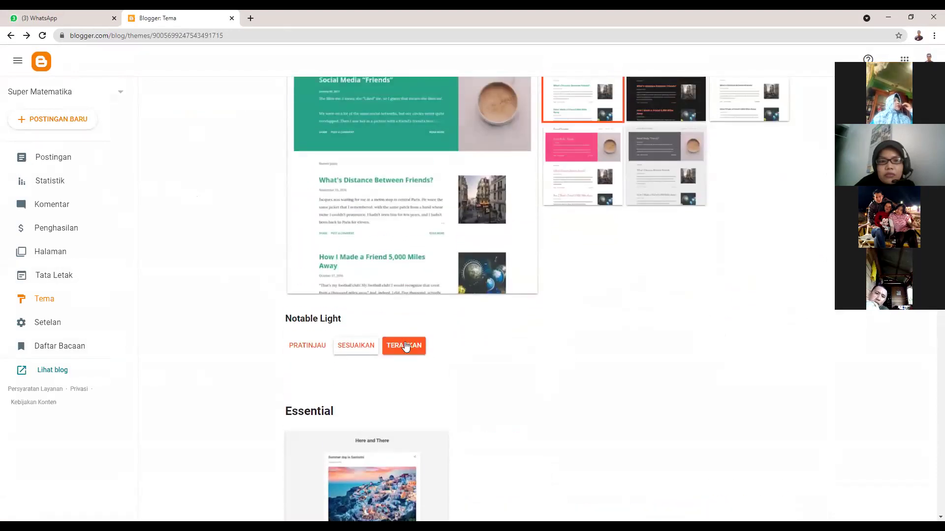
pyautogui.click(405, 347)
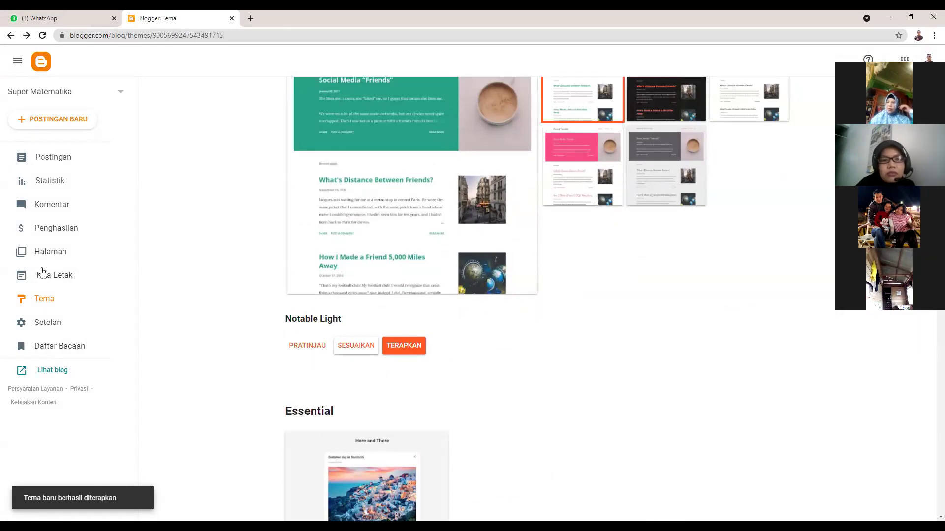
# - View the published blog, copy its web address super-matematika.blogspot.com, and return to the theme gallery
pyautogui.click(49, 371)
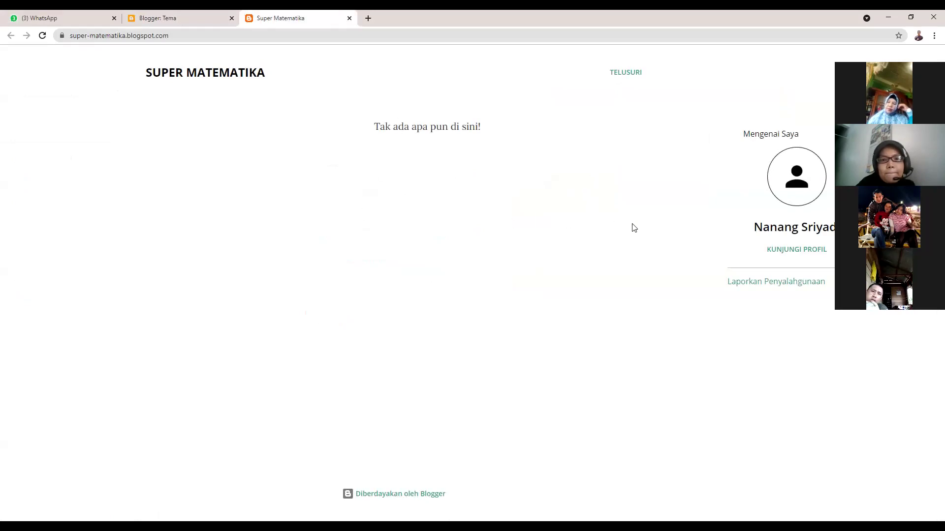
pyautogui.click(86, 36)
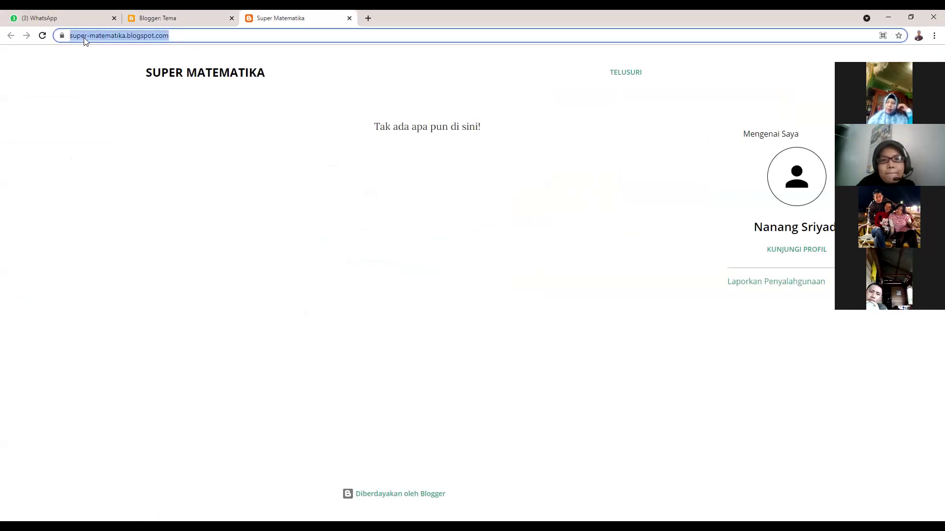
pyautogui.rightClick(91, 33)
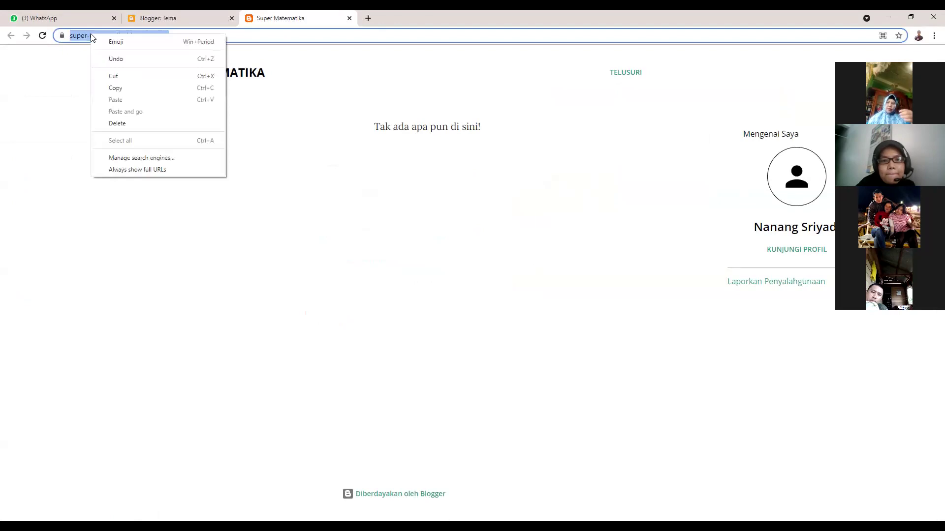
pyautogui.click(115, 88)
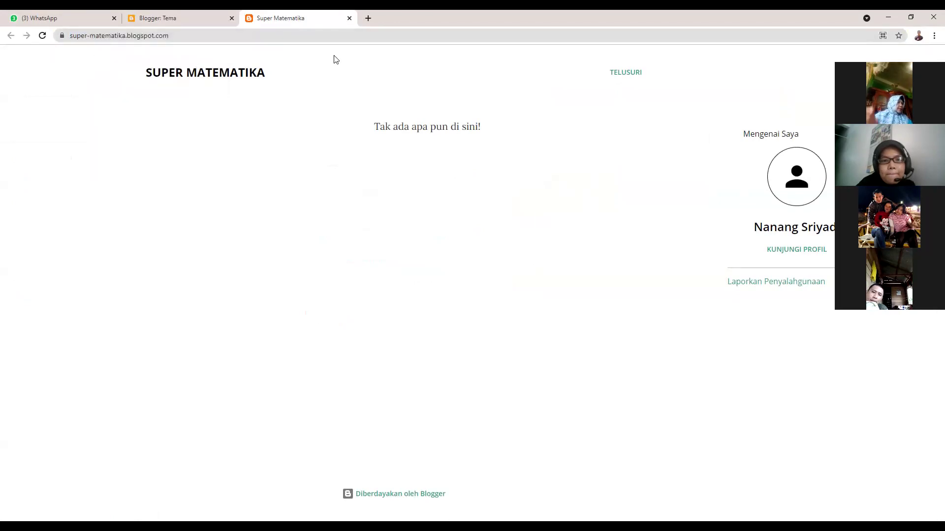
pyautogui.click(151, 14)
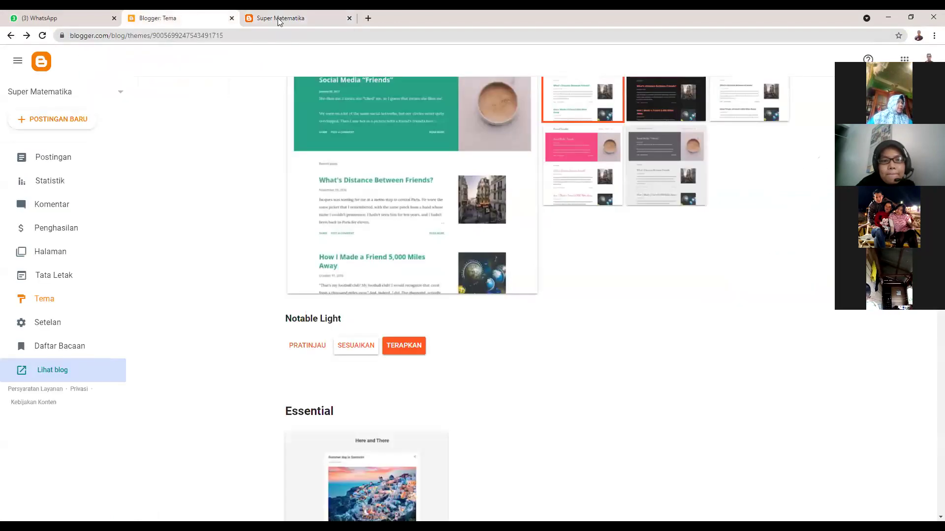
# - Close the published blog and check the additional options of the applied Notable Light theme above the gallery
pyautogui.click(350, 18)
pyautogui.scroll(2, 150, 305)
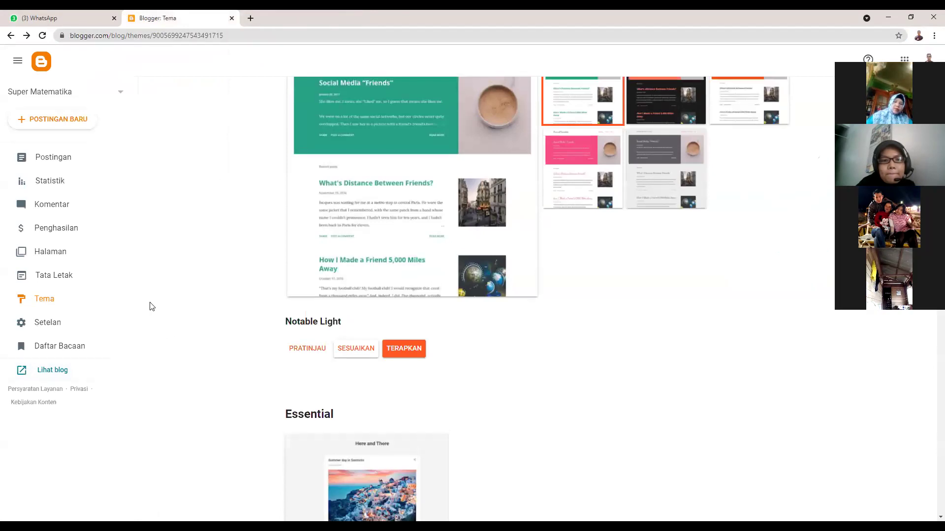
pyautogui.scroll(10, 428, 317)
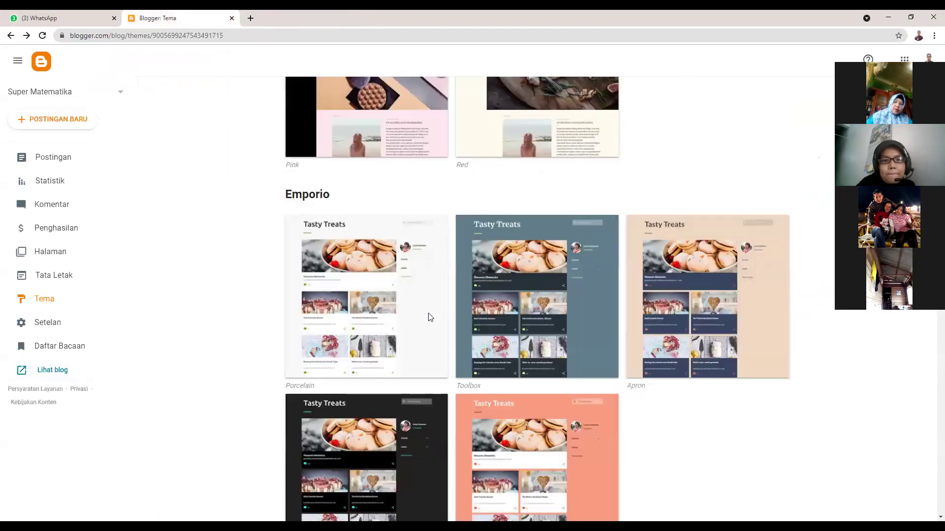
pyautogui.scroll(10, 429, 318)
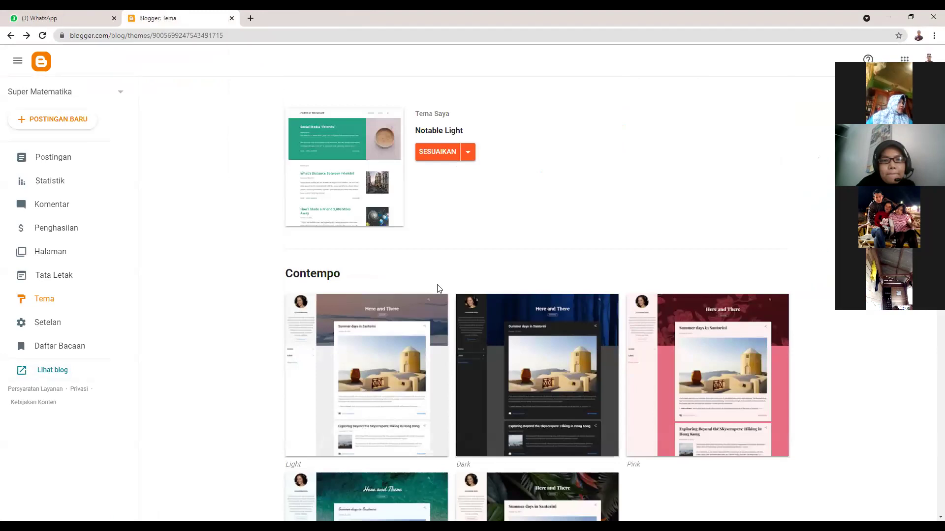
pyautogui.click(468, 157)
pyautogui.click(469, 158)
pyautogui.click(468, 156)
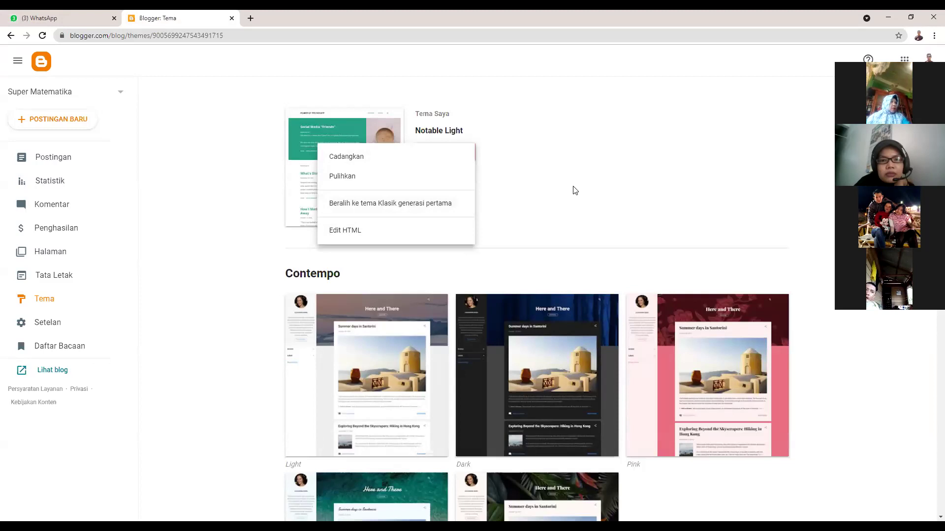
pyautogui.click(514, 149)
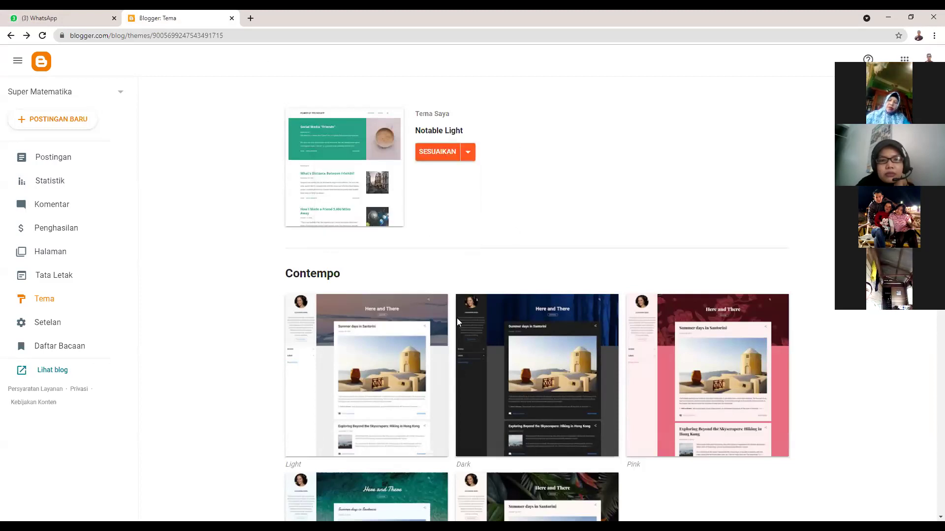
# - Open the HTML code of the Notable Light theme and look through it
pyautogui.click(467, 153)
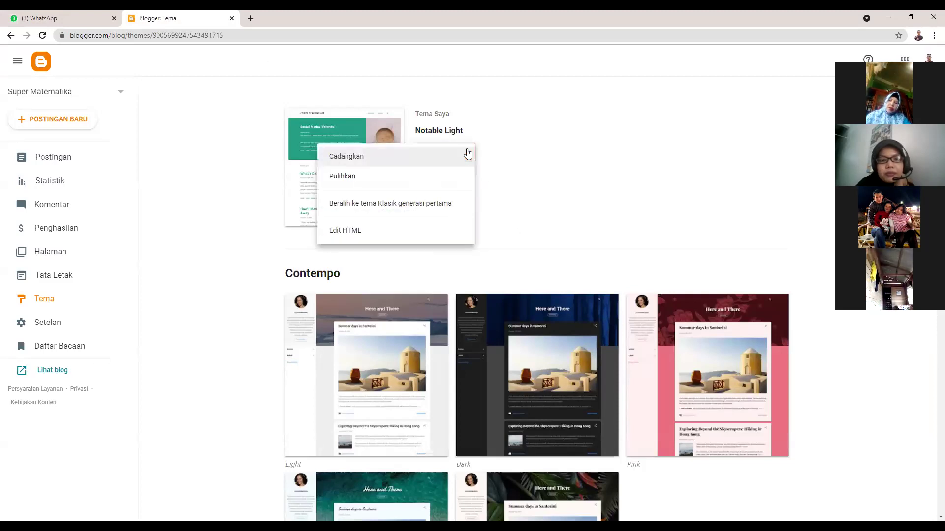
pyautogui.click(353, 231)
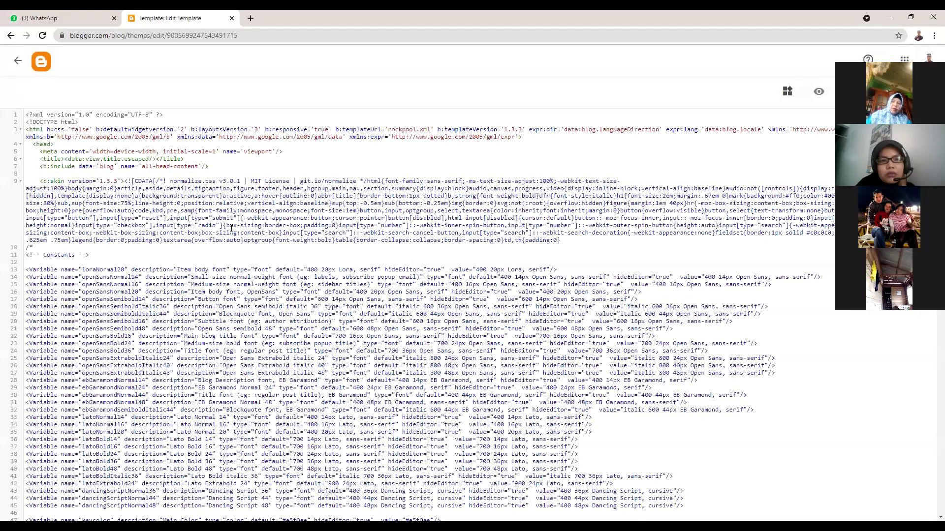
pyautogui.scroll(-20, 232, 229)
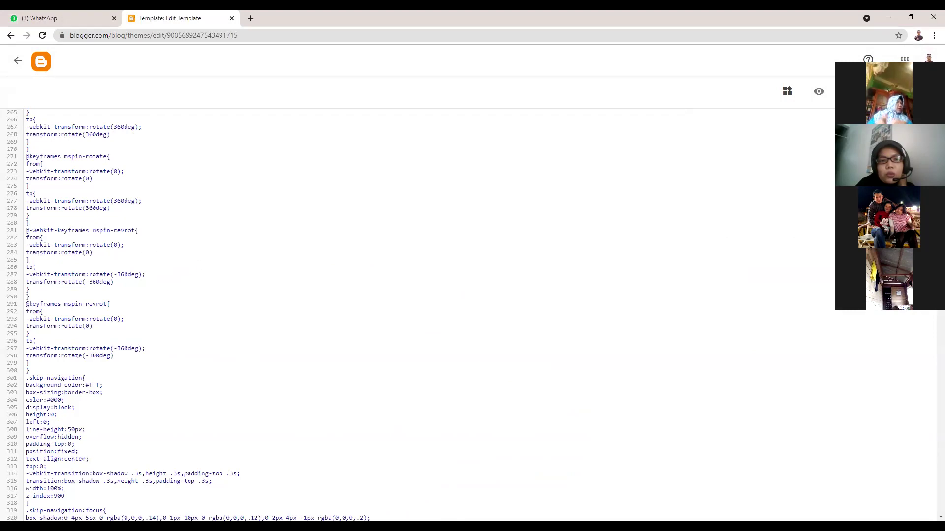
pyautogui.scroll(8, 198, 263)
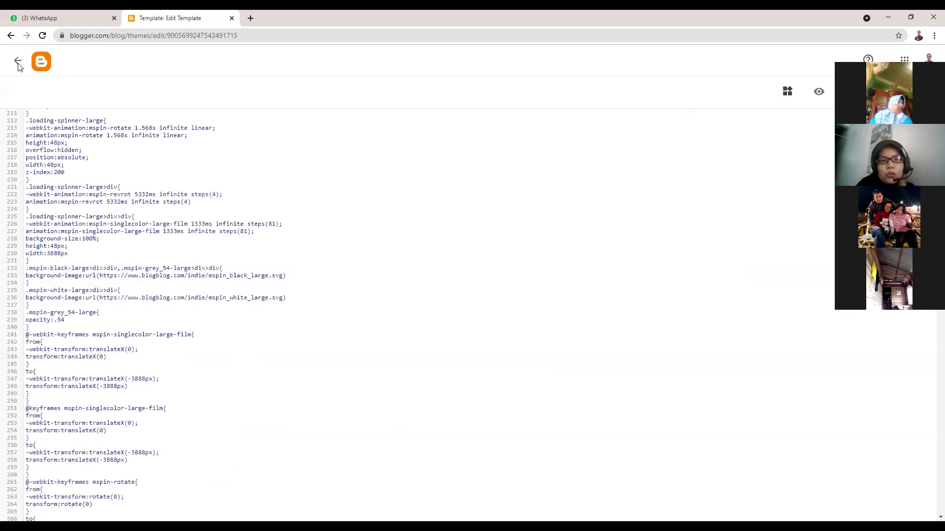
pyautogui.scroll(10, 327, 274)
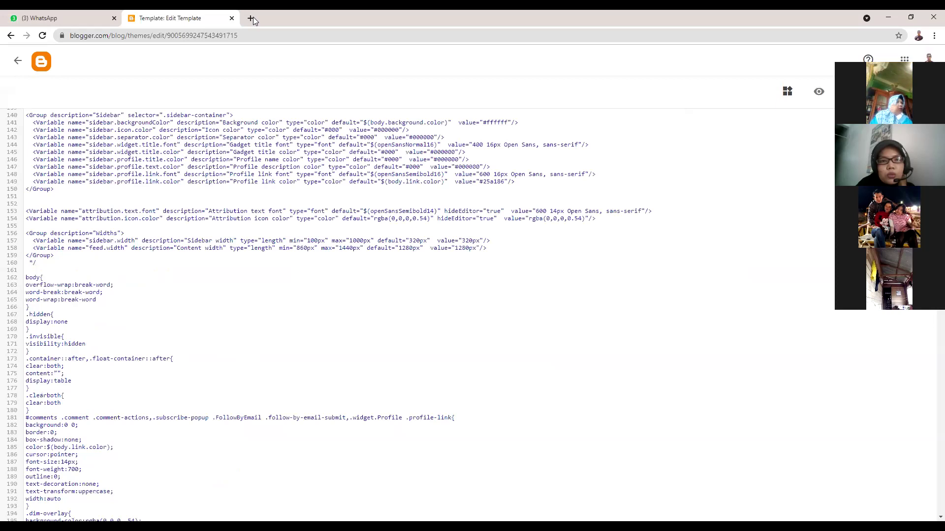
pyautogui.scroll(1, 452, 68)
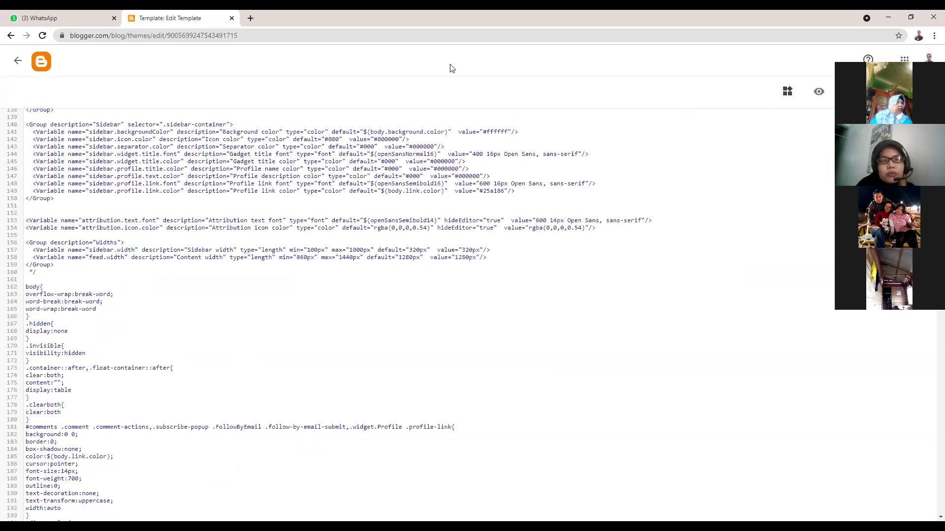
# - Search Google for "template blogger" in a new browser tab
pyautogui.hotkey('ctrl', 't')
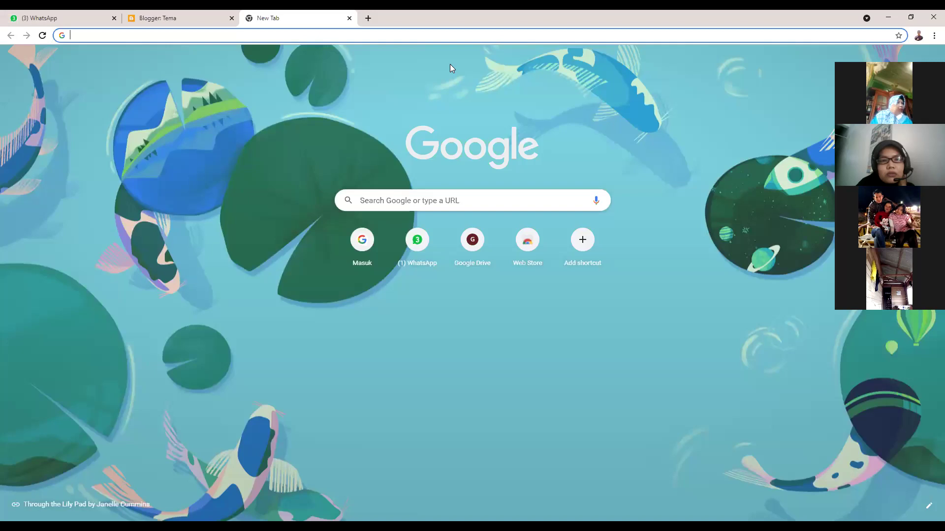
pyautogui.write('template blogger')
pyautogui.press('Return')
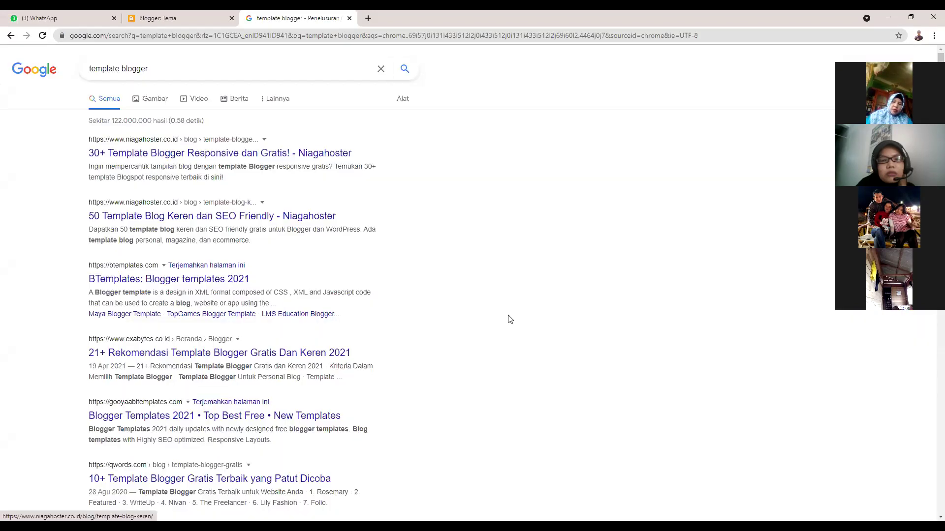
# - Look through the search results for Blogger template sites and open BTemplates
pyautogui.scroll(-2, 189, 290)
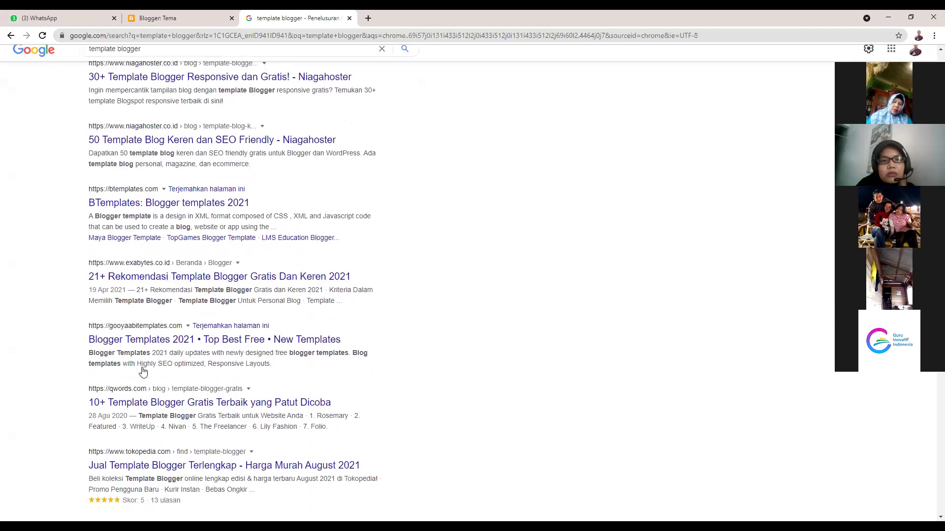
pyautogui.scroll(-1, 142, 371)
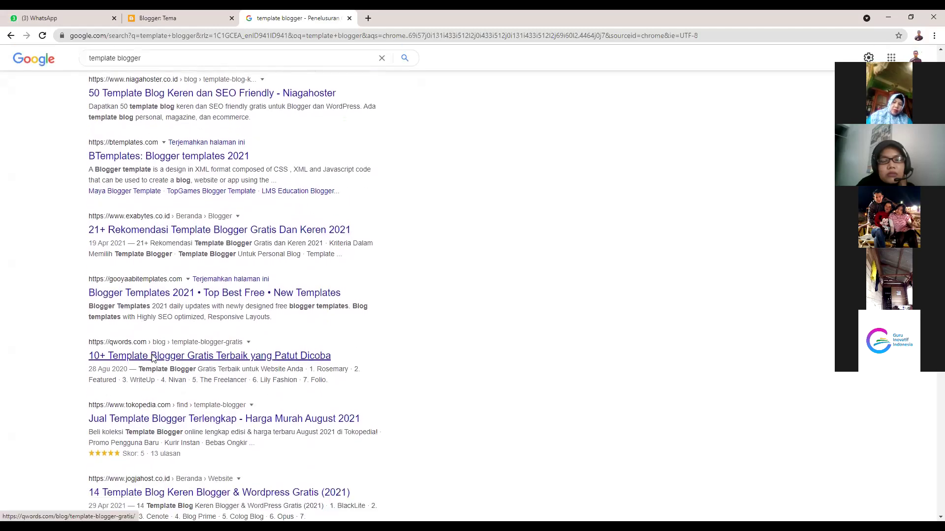
pyautogui.scroll(-2, 394, 366)
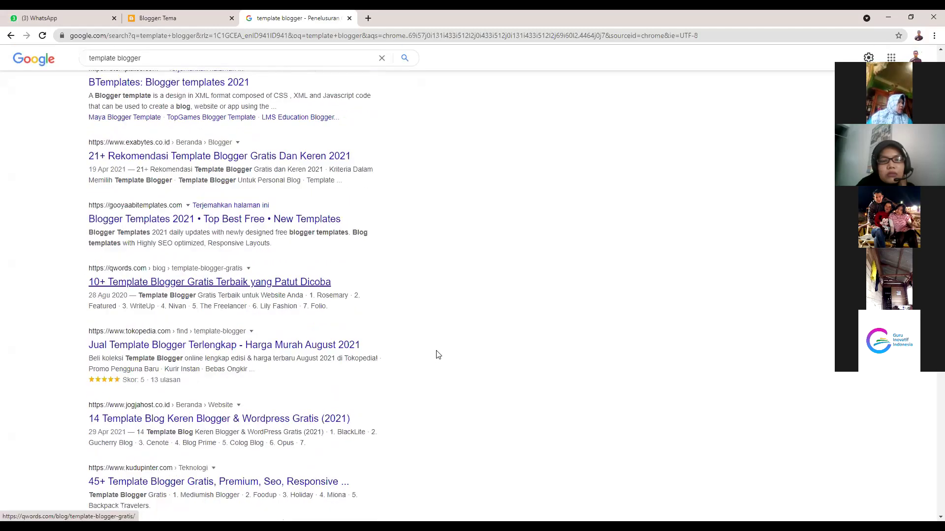
pyautogui.scroll(-4, 438, 354)
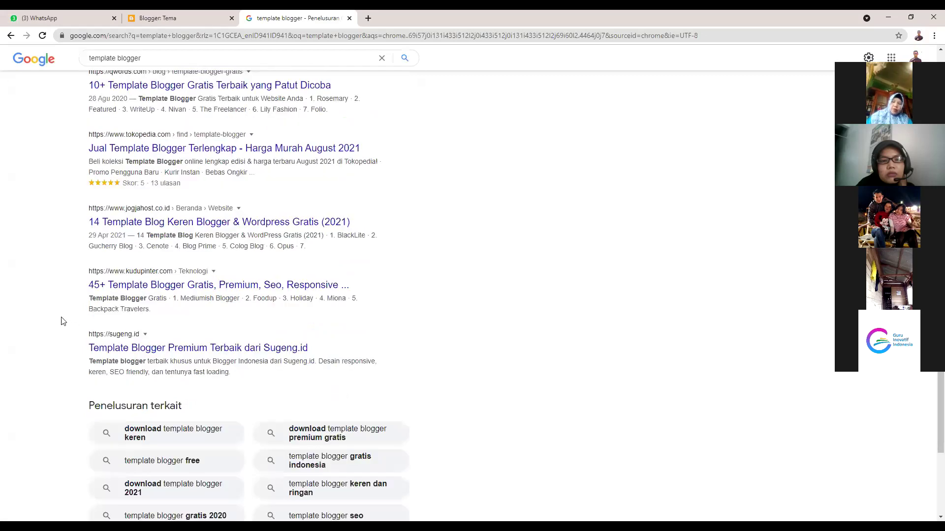
pyautogui.scroll(5, 143, 311)
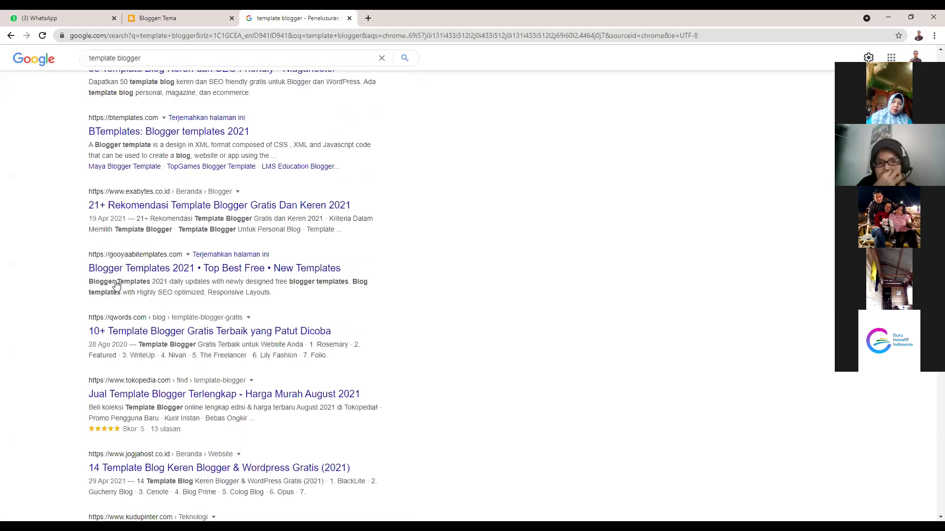
pyautogui.scroll(3, 116, 285)
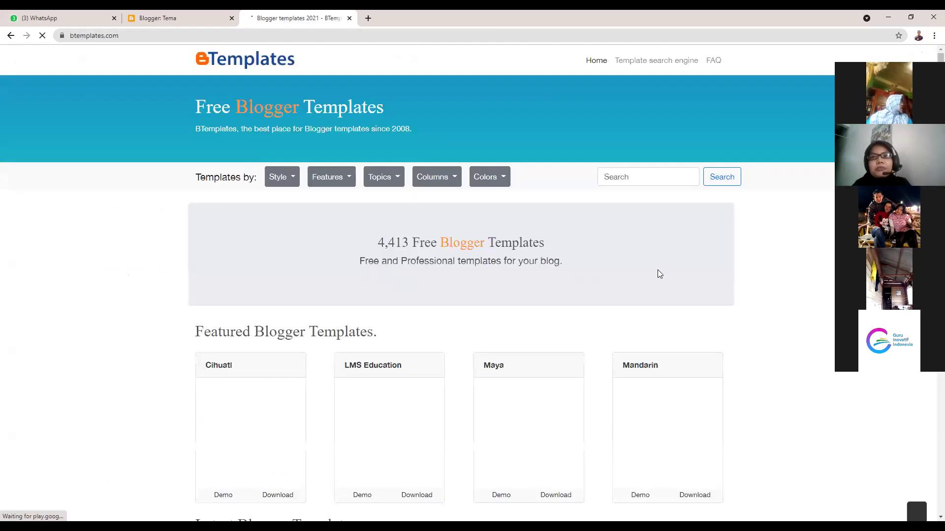
# - Examine the featured and latest free Blogger templates on the BTemplates home page
pyautogui.scroll(-1, 667, 268)
pyautogui.scroll(-2, 500, 301)
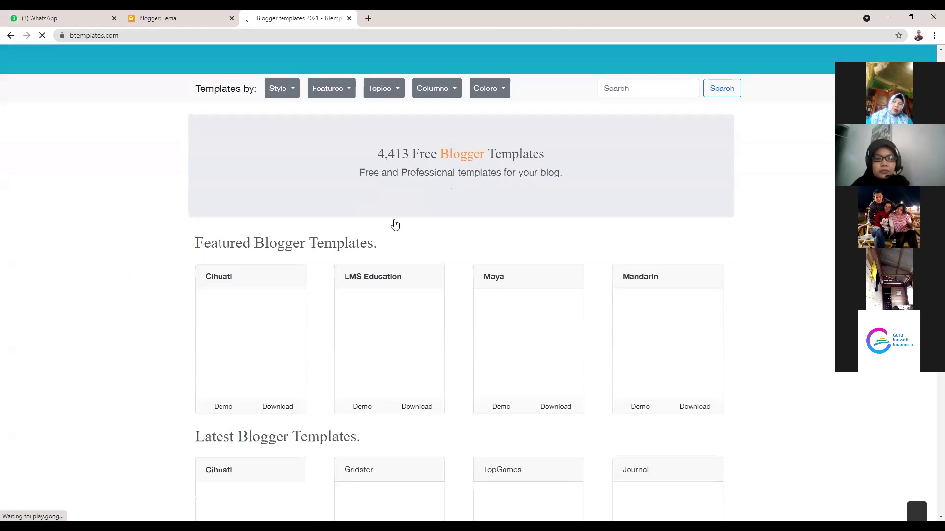
pyautogui.scroll(-2, 464, 234)
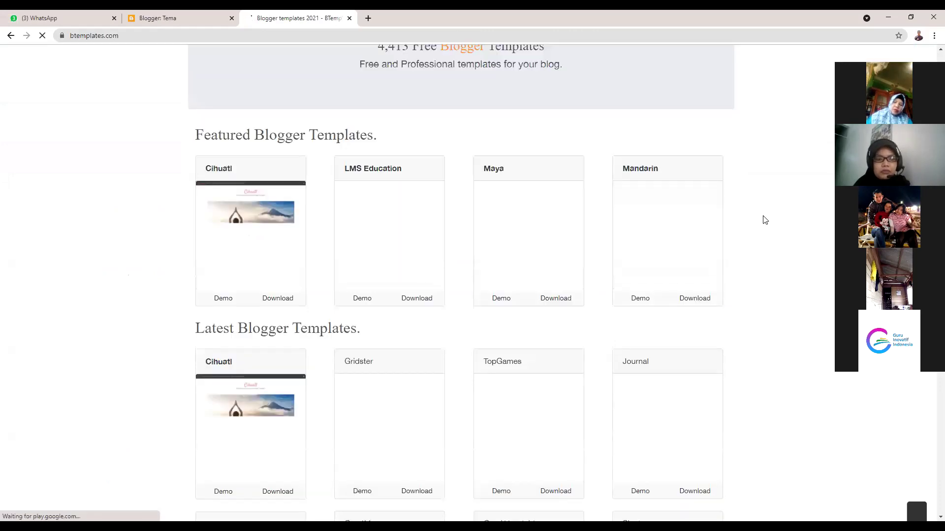
pyautogui.scroll(4, 765, 219)
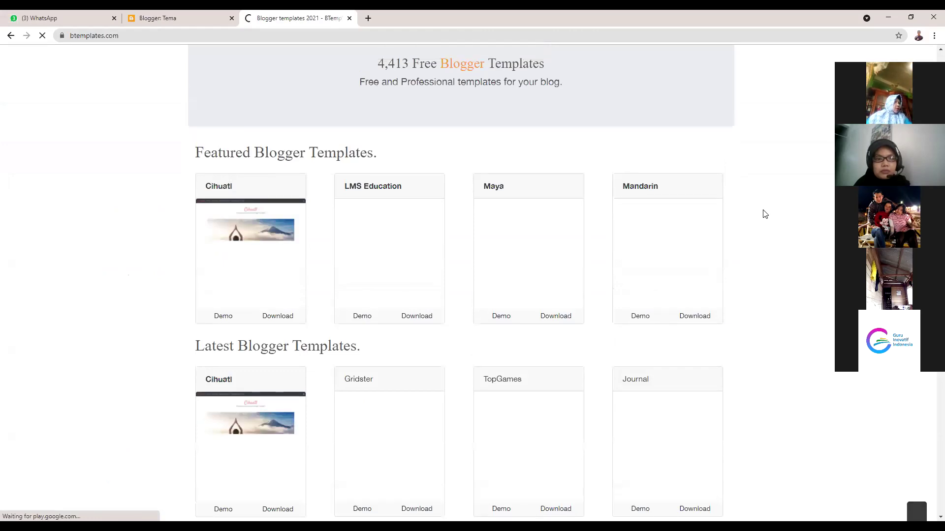
pyautogui.scroll(-7, 619, 207)
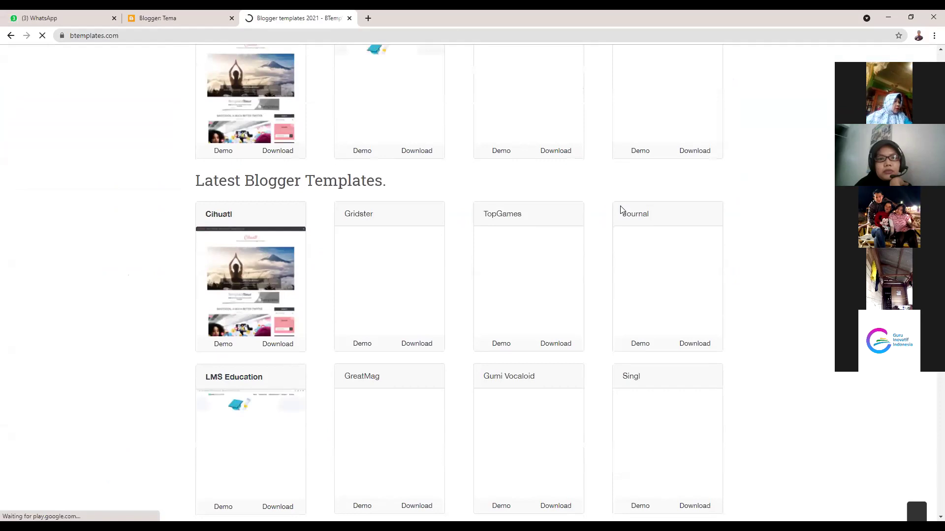
pyautogui.scroll(-3, 622, 211)
pyautogui.scroll(5, 688, 234)
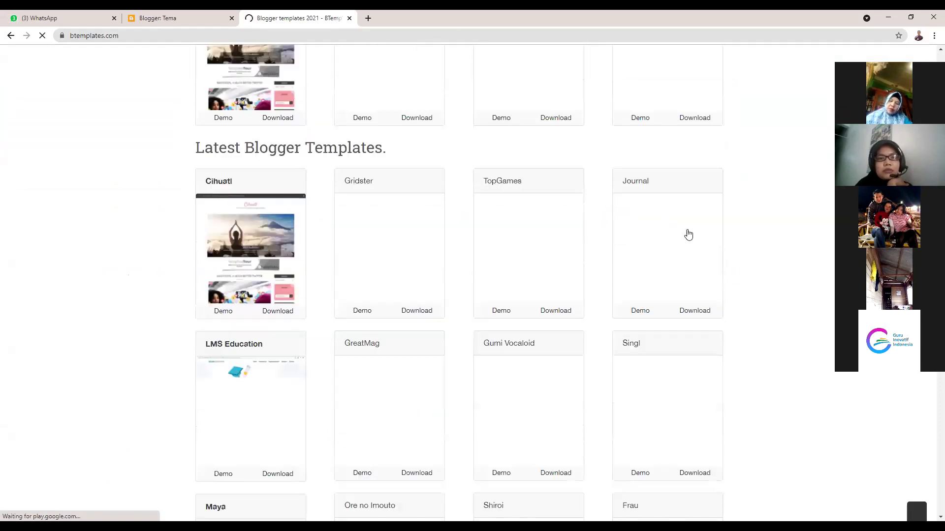
pyautogui.scroll(-1, 734, 338)
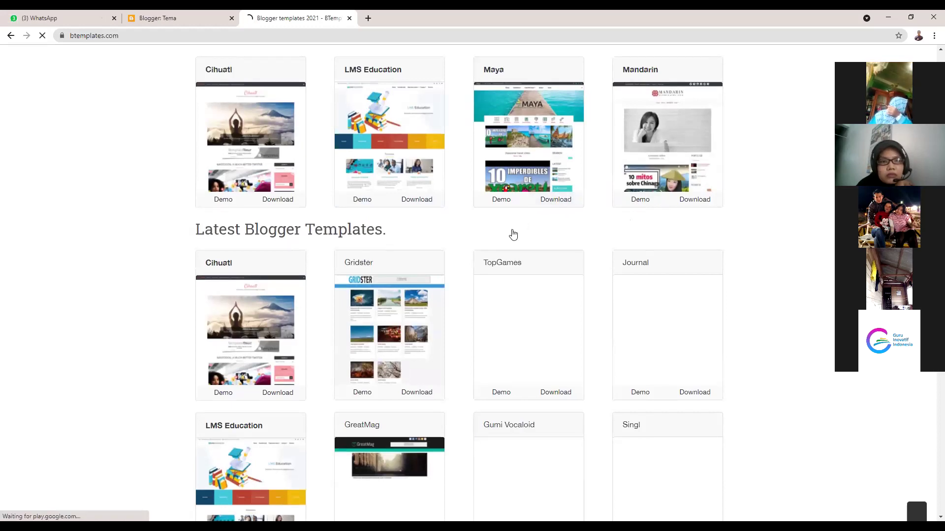
pyautogui.scroll(6, 538, 199)
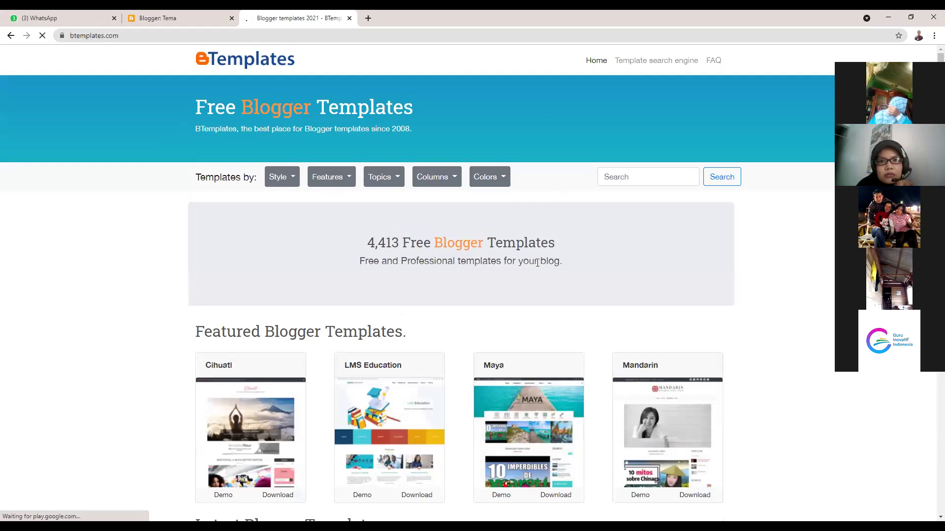
# - Return to the Super Matematika theme page and download a backup of the Notable Light theme
pyautogui.click(168, 13)
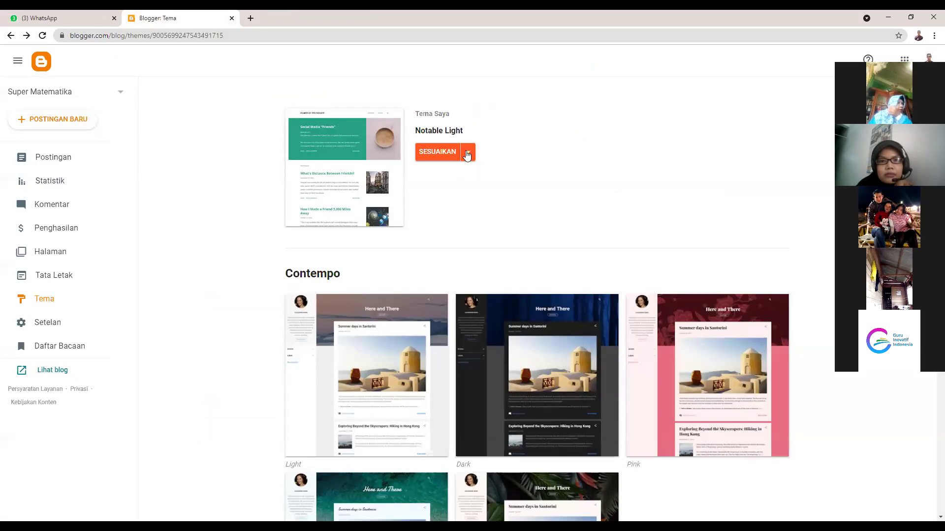
pyautogui.click(467, 155)
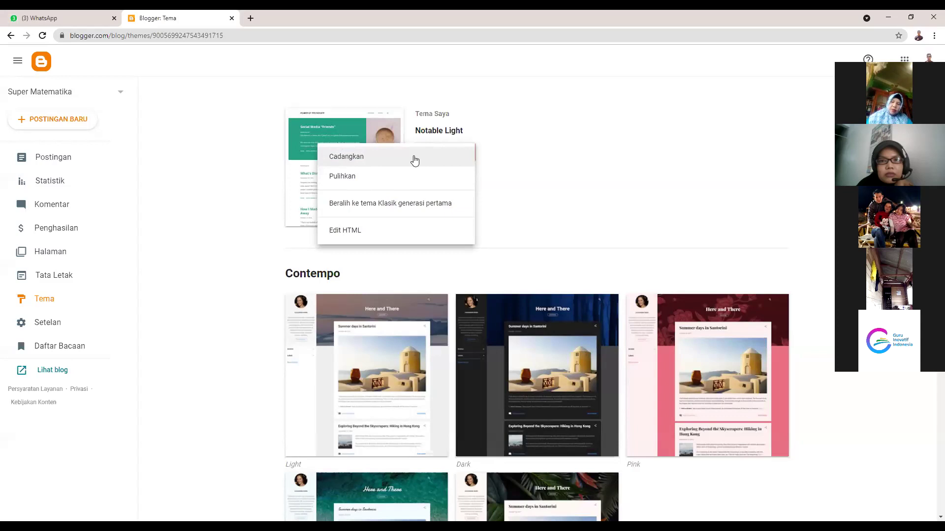
pyautogui.click(539, 148)
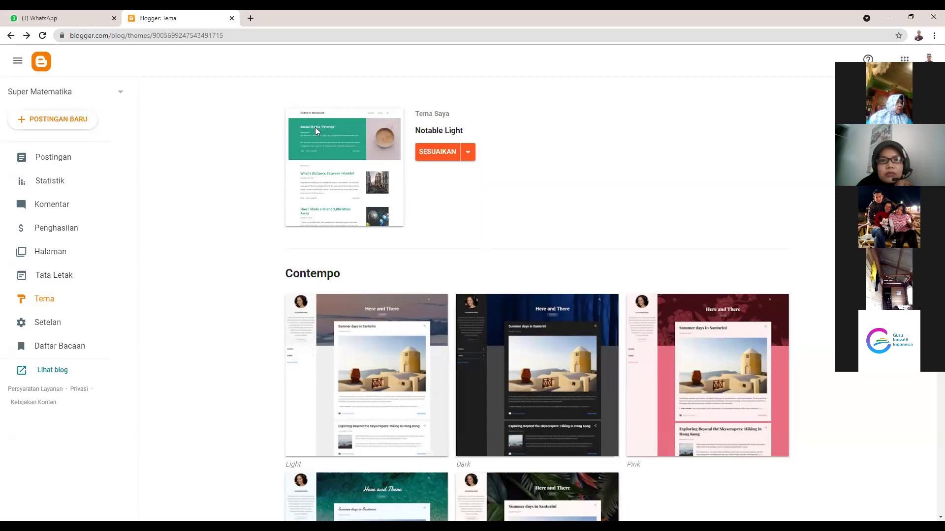
pyautogui.click(466, 153)
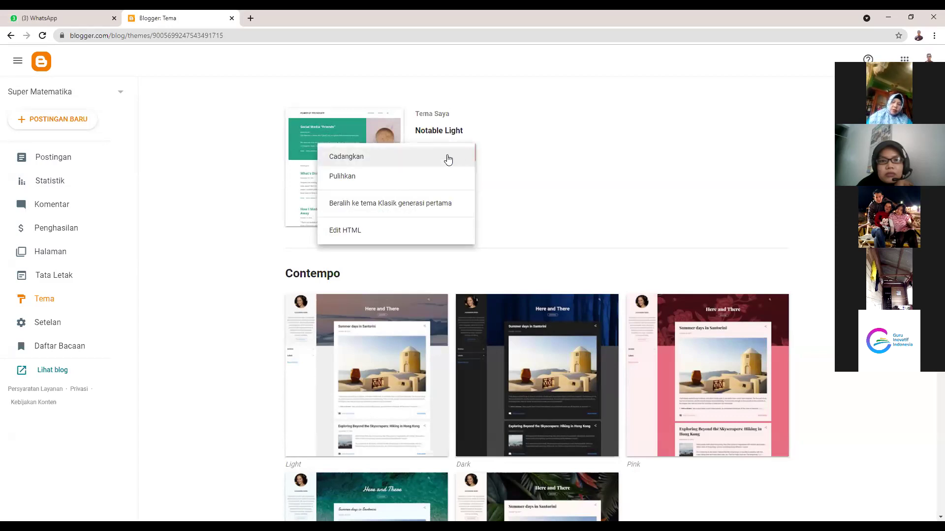
pyautogui.click(358, 163)
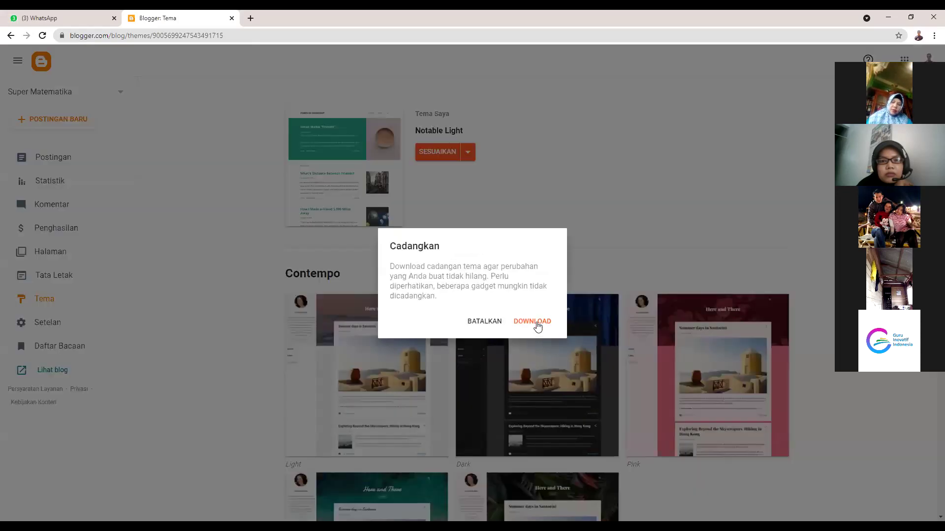
pyautogui.click(537, 323)
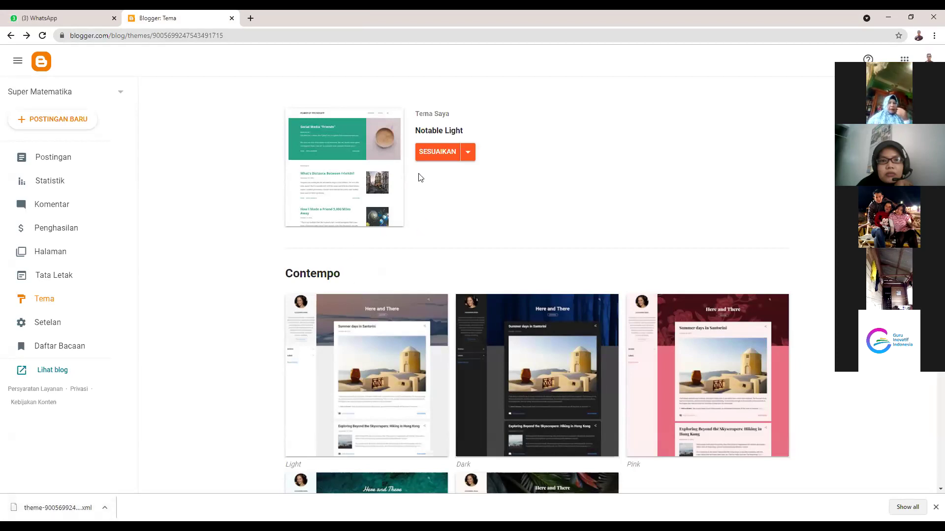
# - Restore the blog theme from theme-5042146923898017550.xml in the Downloads folder and view the live blog
pyautogui.click(467, 154)
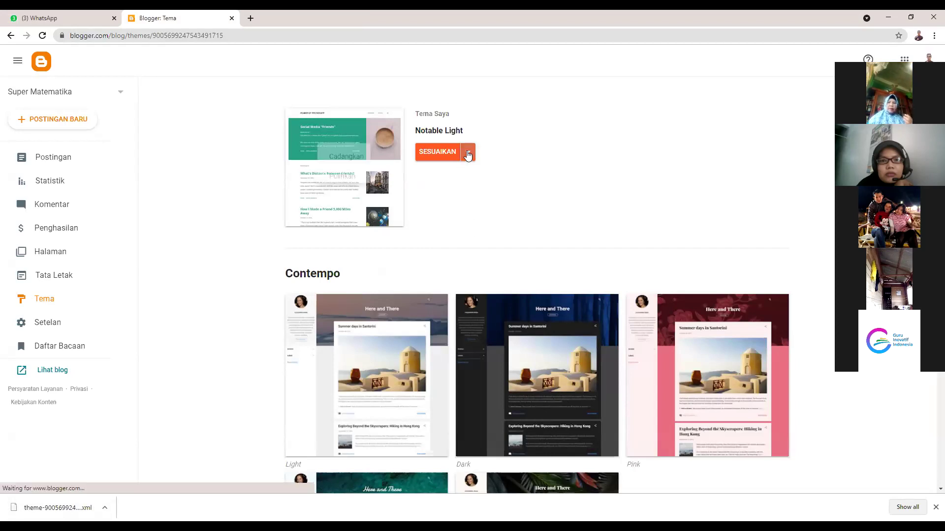
pyautogui.click(347, 181)
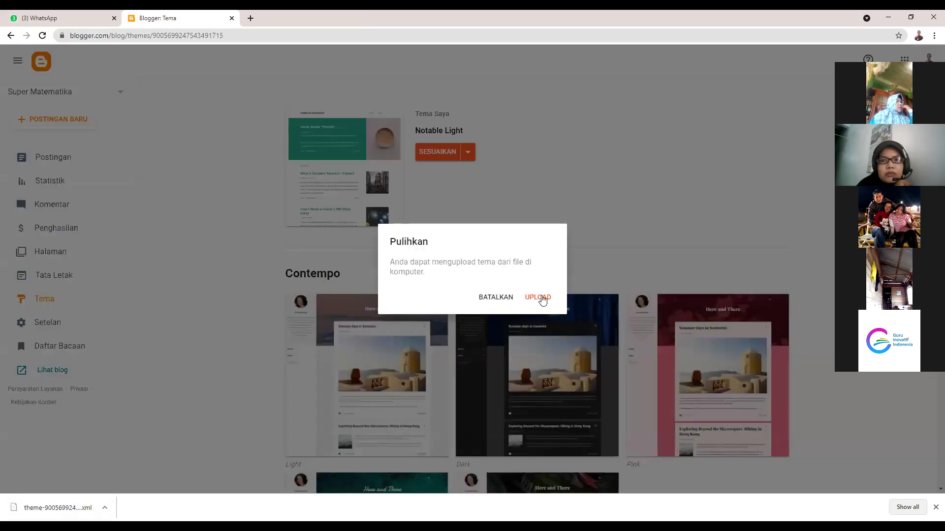
pyautogui.click(542, 299)
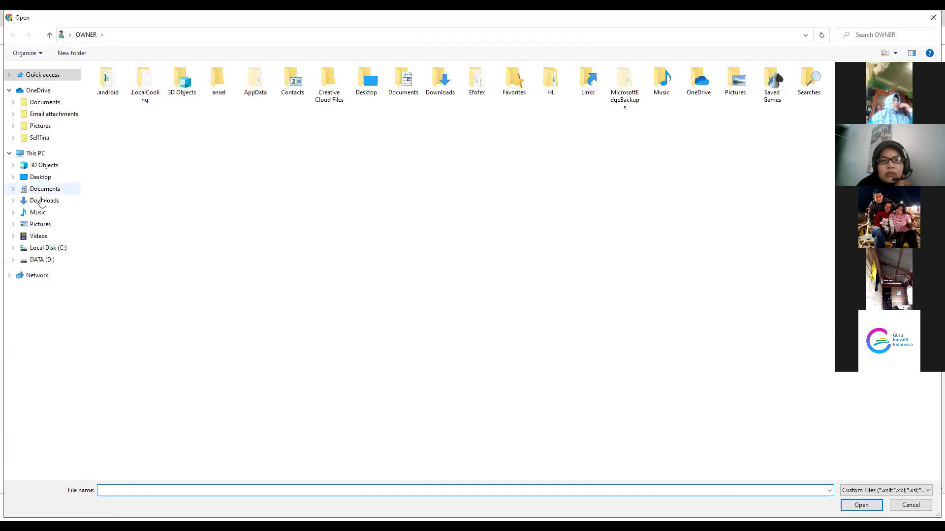
pyautogui.click(45, 200)
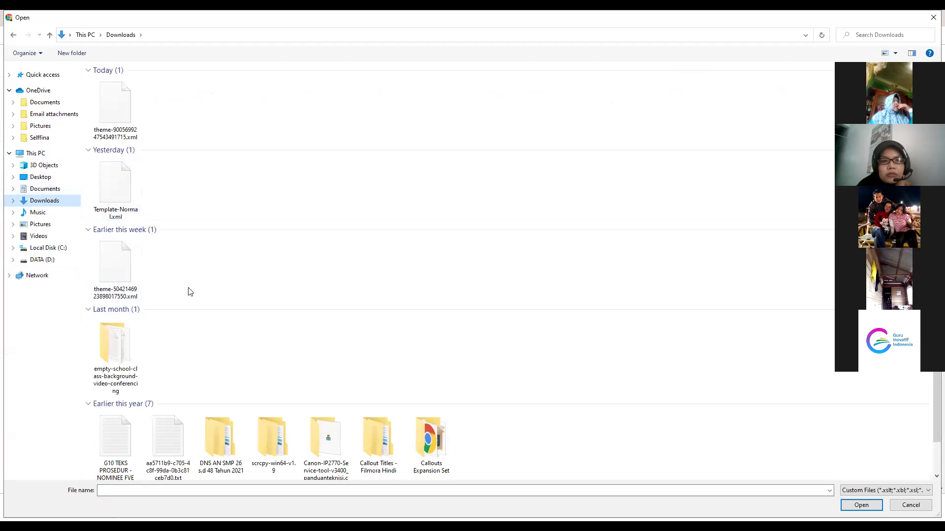
pyautogui.scroll(-1, 190, 292)
pyautogui.click(113, 264)
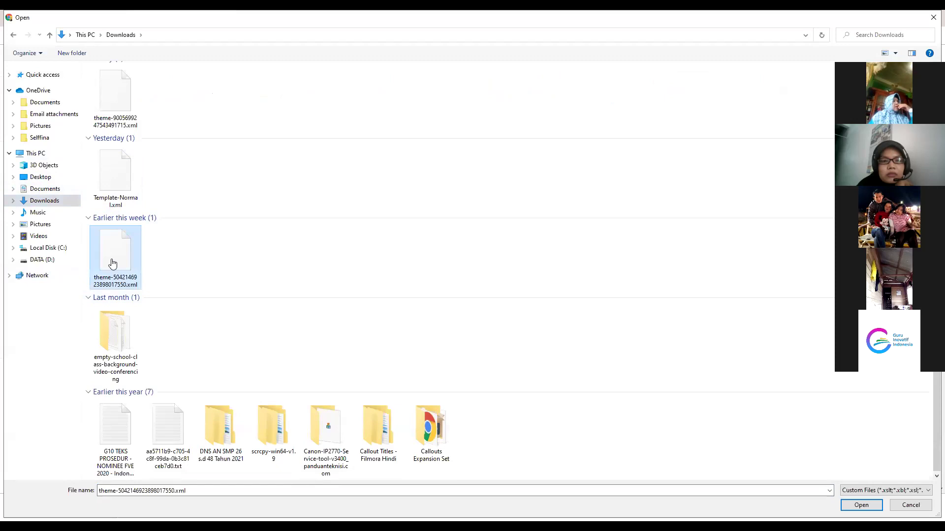
pyautogui.doubleClick(113, 263)
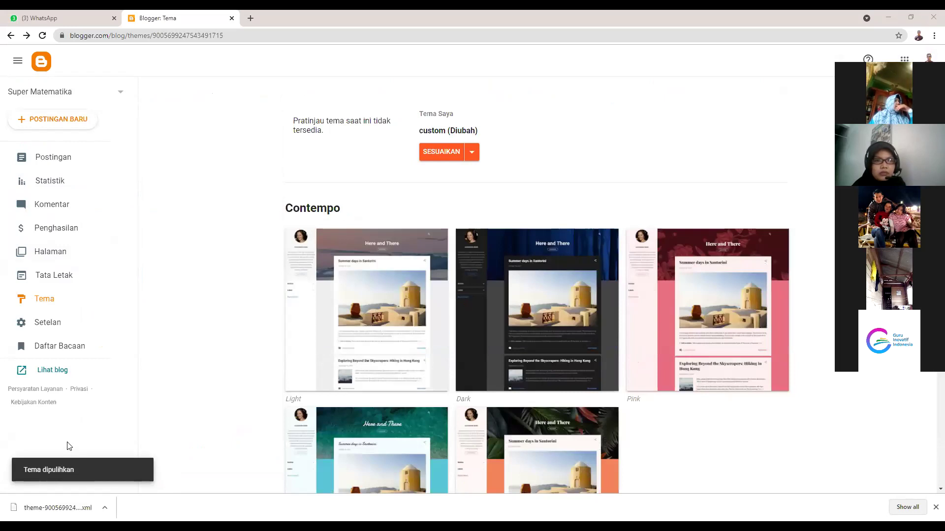
pyautogui.click(44, 370)
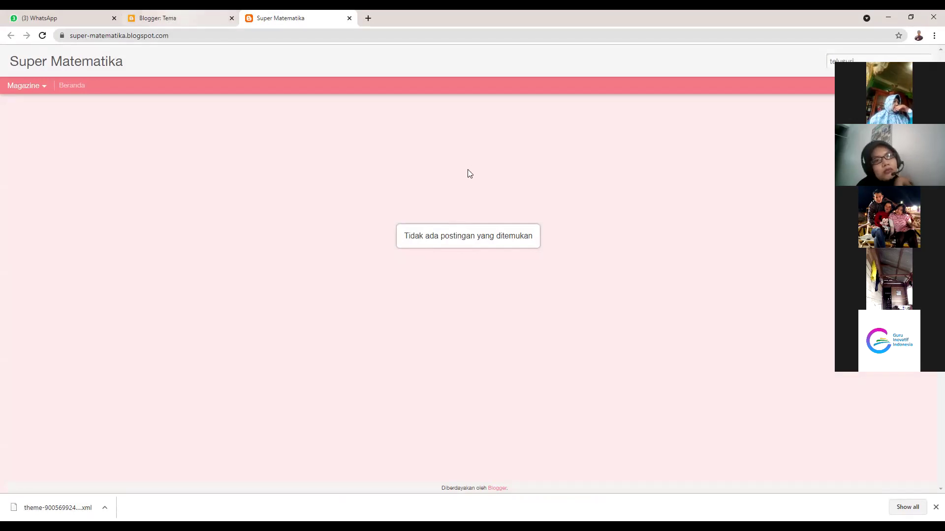
# - Return to the theme page and upload Template-Normal.xml from the Downloads folder as the blog's theme
pyautogui.hotkey('ctrl', 'shift', 'Tab')
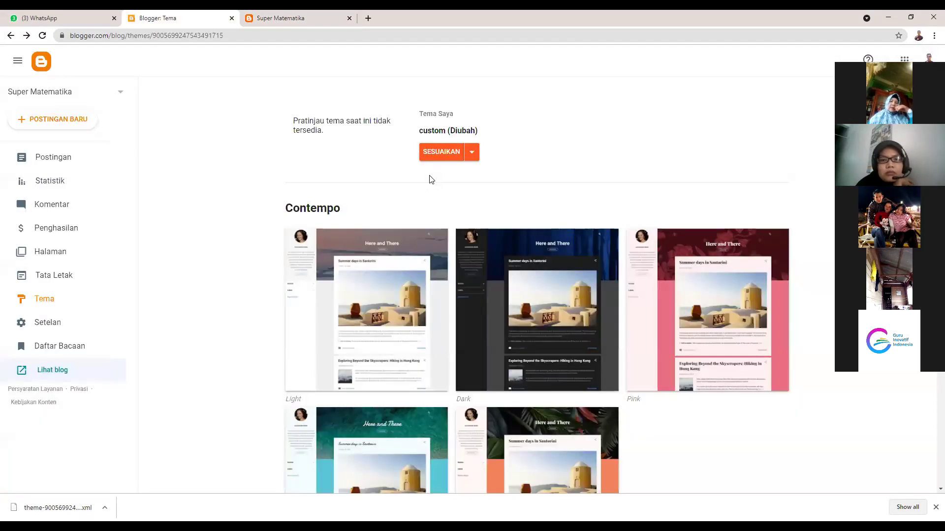
pyautogui.click(471, 152)
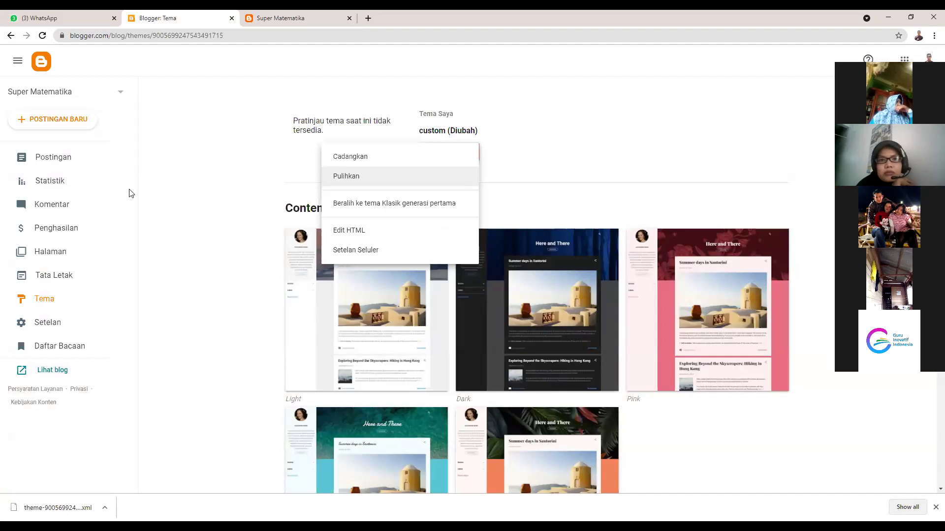
pyautogui.press('Return')
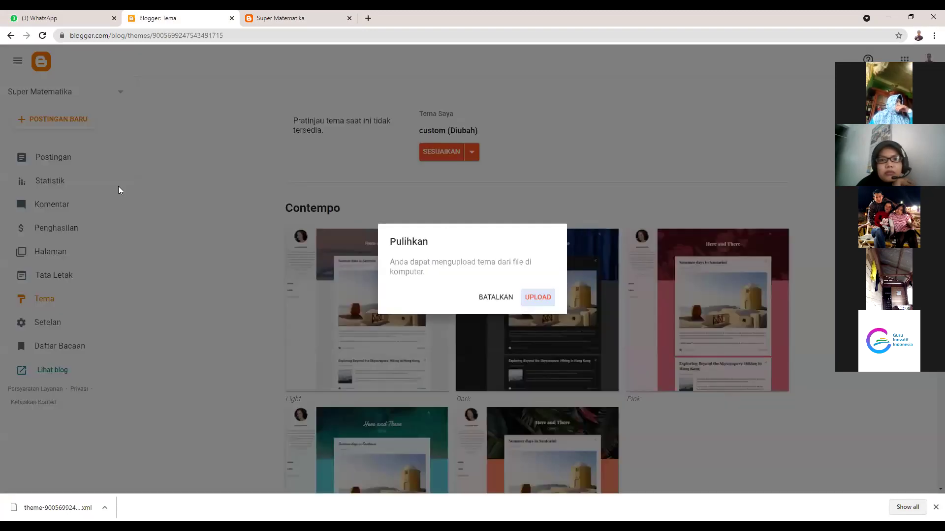
pyautogui.press('Return')
pyautogui.click(126, 192)
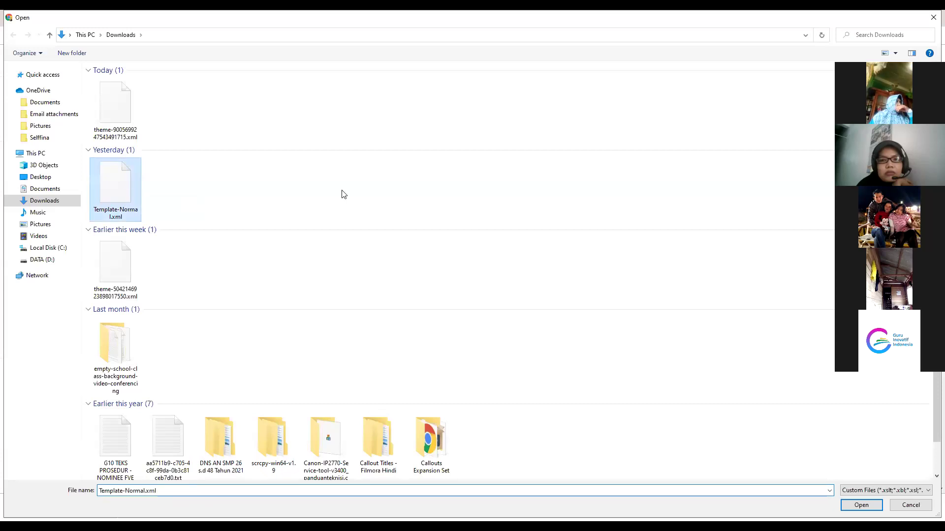
pyautogui.press('Return')
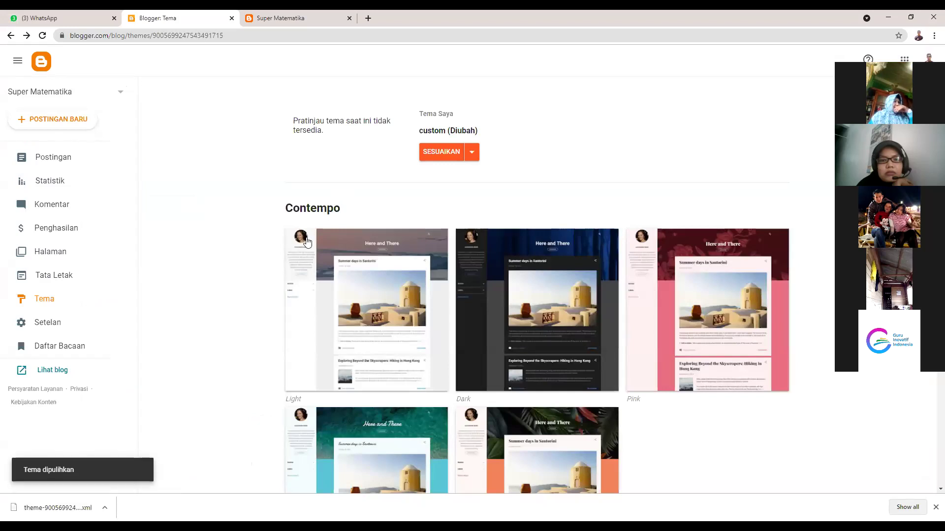
# - Close the old blog preview, view the live blog with the uploaded template, and return to the theme page
pyautogui.click(349, 18)
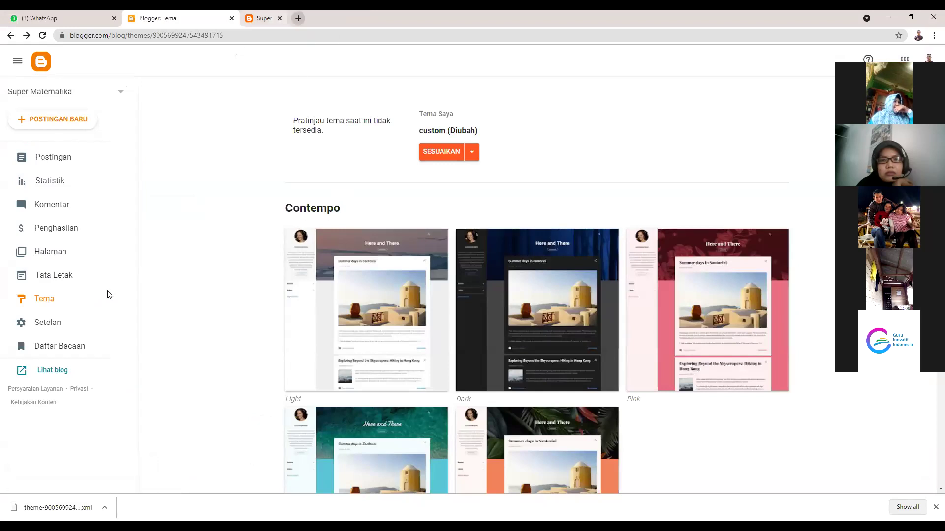
pyautogui.click(52, 371)
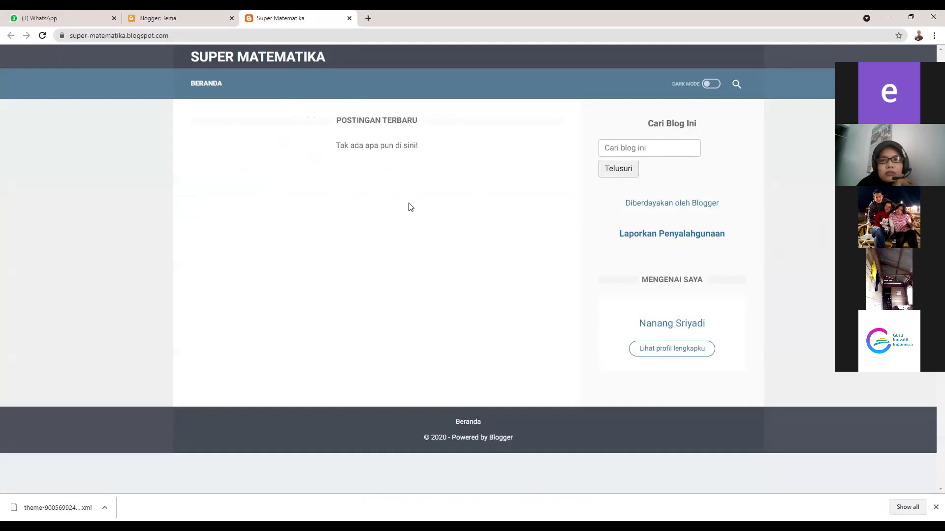
pyautogui.click(175, 18)
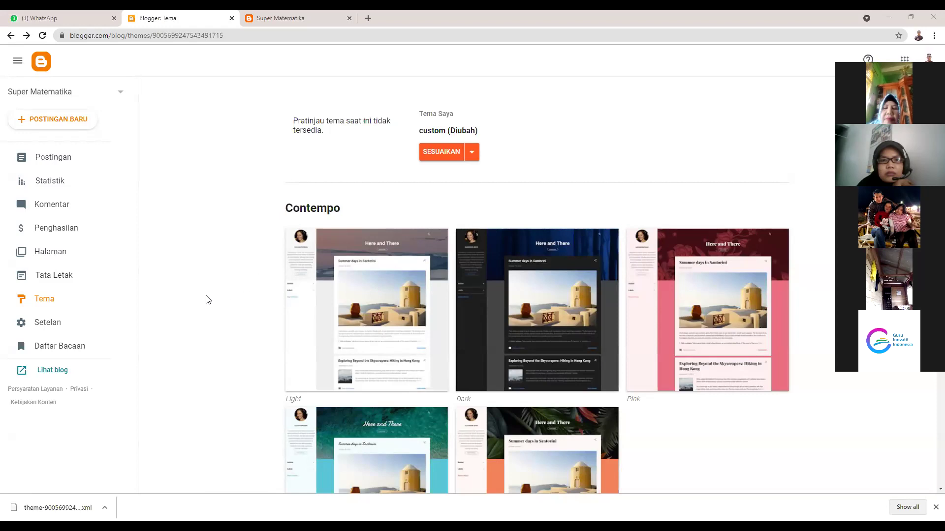
# - Open the blog's layout page and look through all the template's gadget sections from header to navbar
pyautogui.click(74, 281)
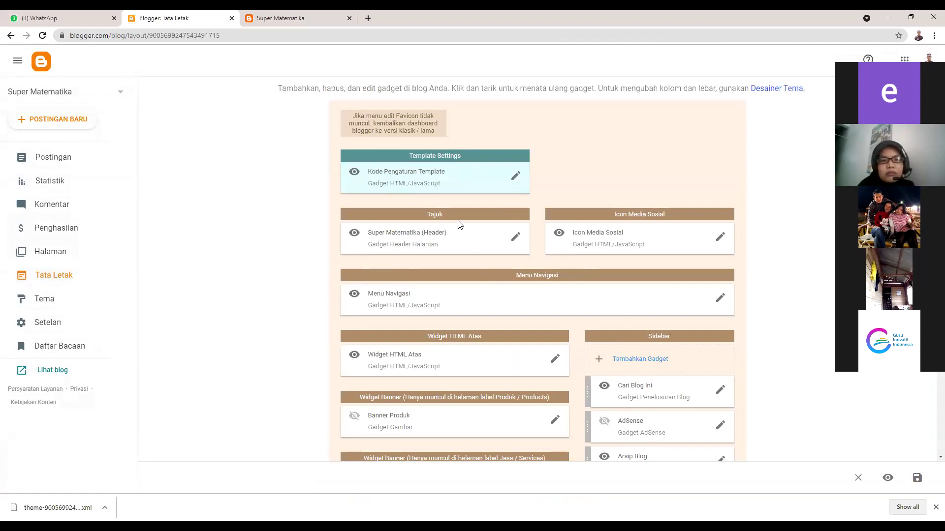
pyautogui.scroll(-15, 455, 219)
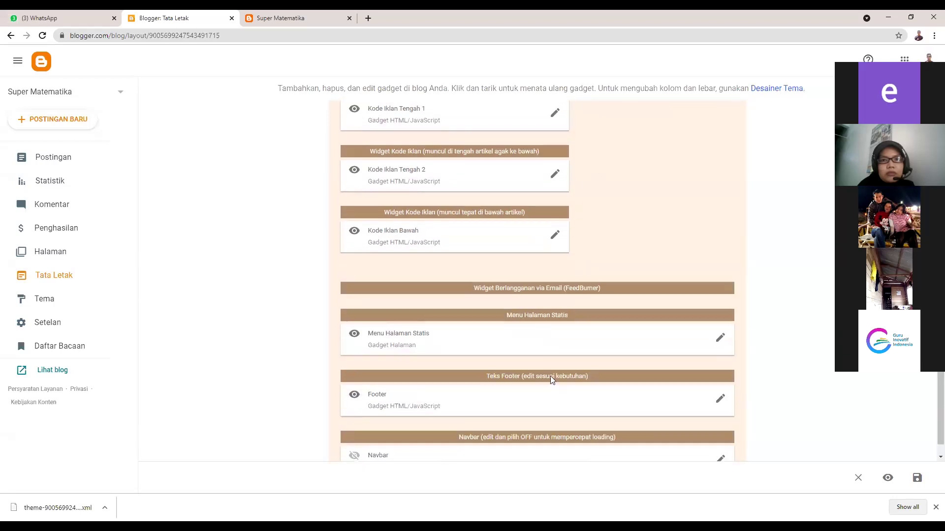
pyautogui.scroll(-2, 547, 371)
pyautogui.scroll(10, 550, 372)
pyautogui.scroll(6, 549, 372)
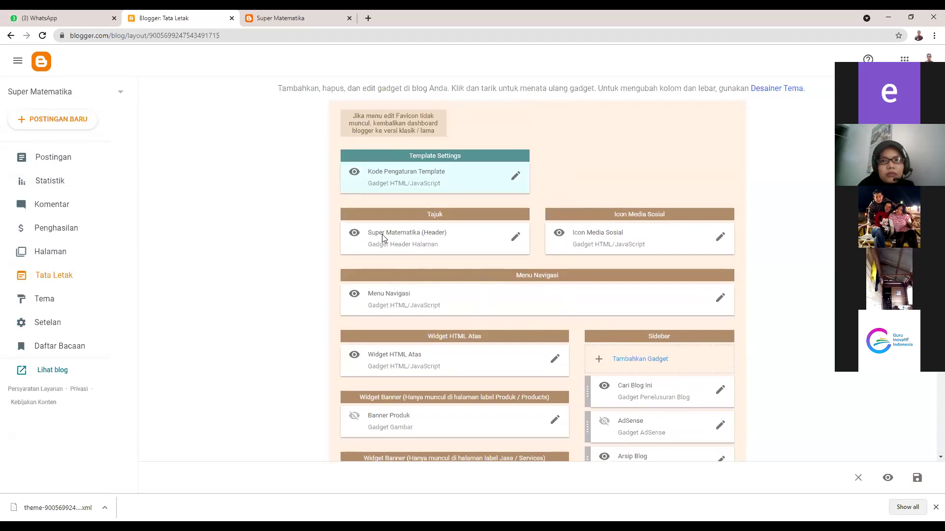
# - Enlarge the layout page, open the Super Matematika header gadget's configuration, and review its title, description and image settings
pyautogui.click(934, 36)
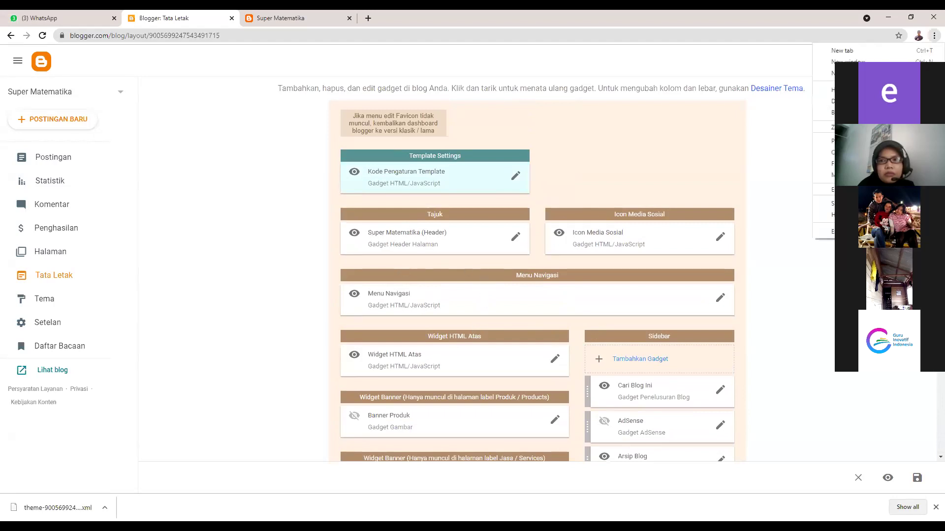
pyautogui.click(917, 127)
pyautogui.click(917, 128)
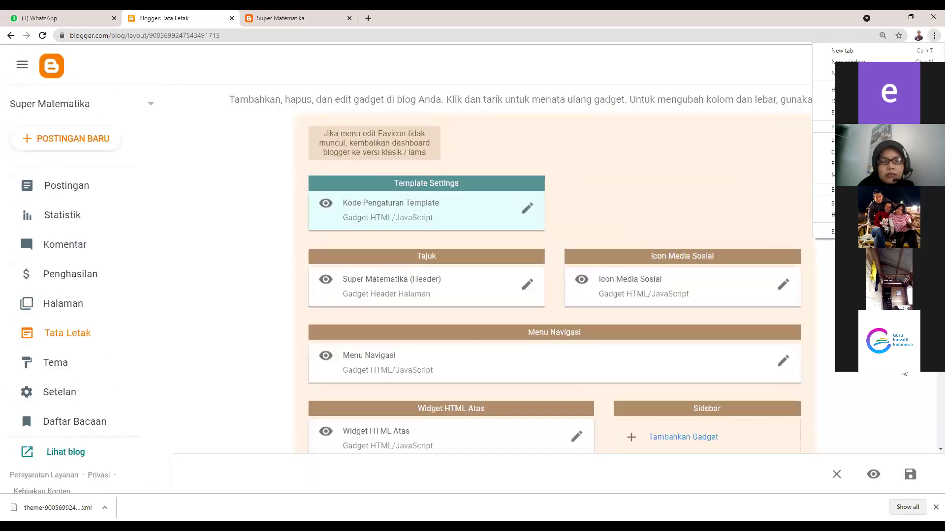
pyautogui.click(630, 379)
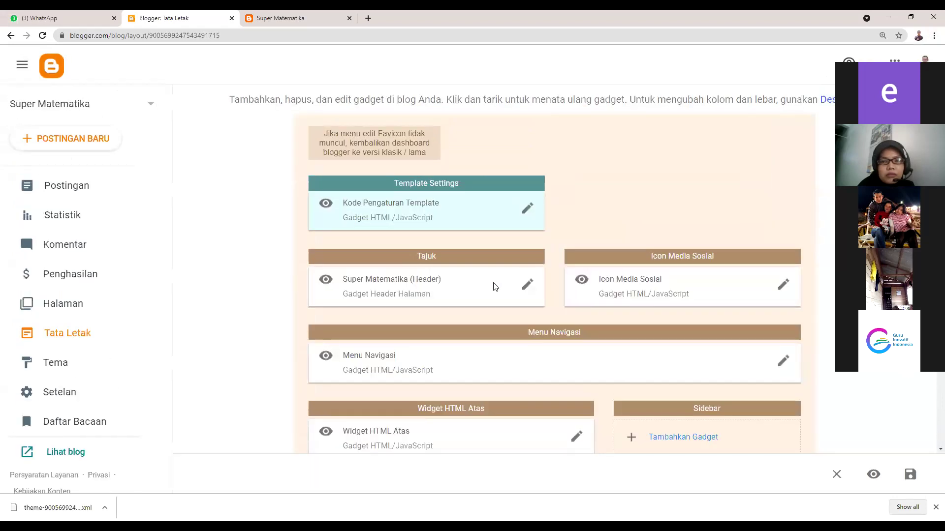
pyautogui.click(526, 286)
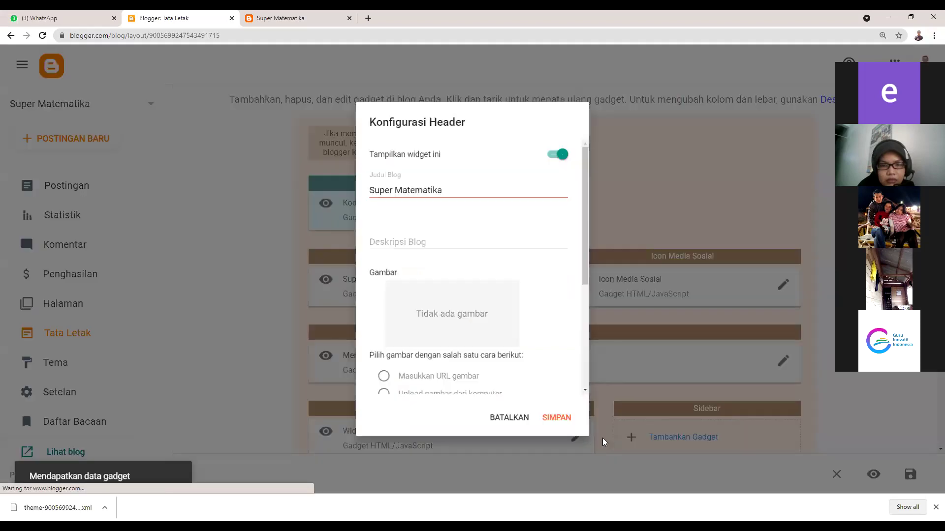
pyautogui.tripleClick(377, 185)
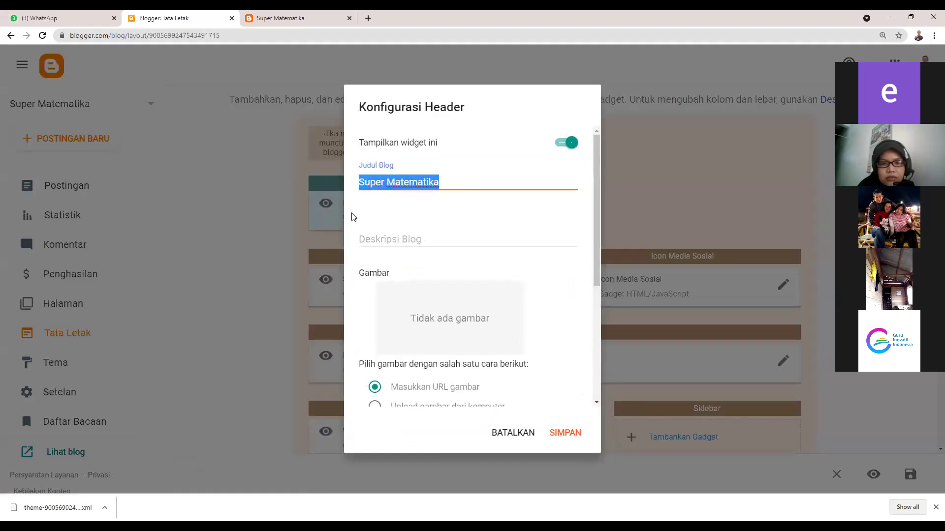
pyautogui.click(371, 241)
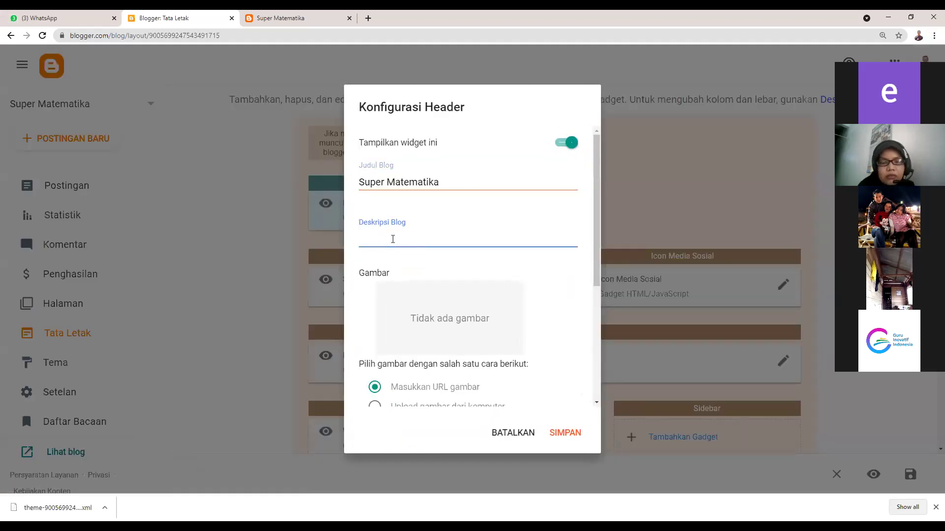
pyautogui.scroll(-1, 404, 260)
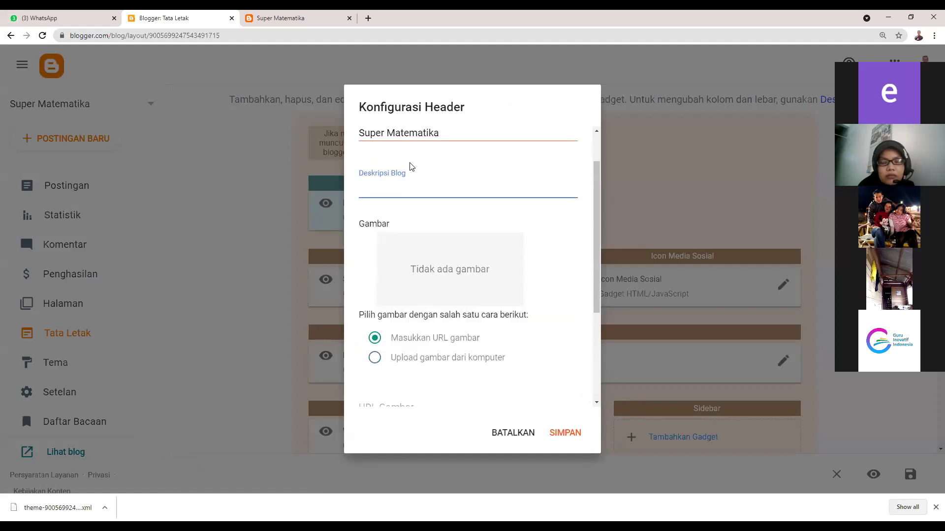
pyautogui.scroll(1, 436, 230)
pyautogui.scroll(-1, 421, 340)
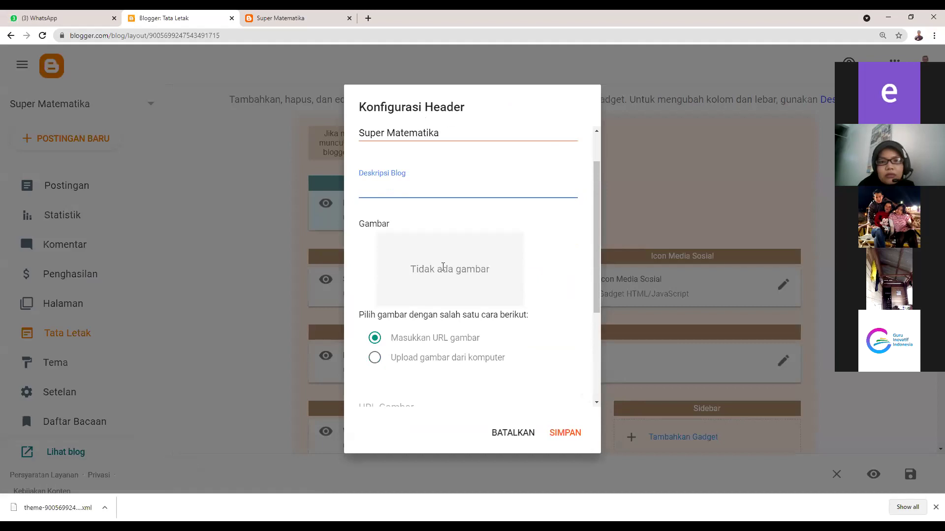
pyautogui.scroll(-1, 444, 267)
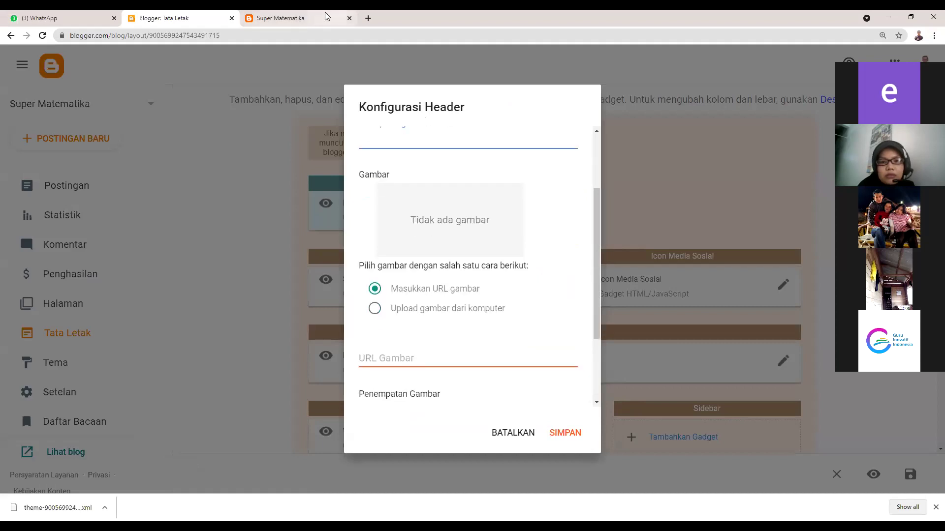
# - Load the blog owner's personal website in the blog preview tab to examine its header, and close that tab
pyautogui.click(305, 18)
pyautogui.click(289, 34)
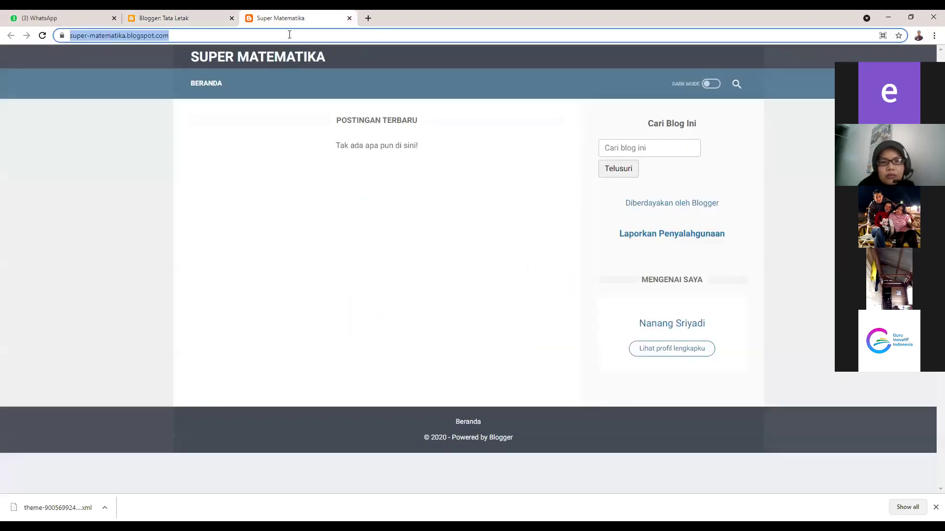
pyautogui.write('nana')
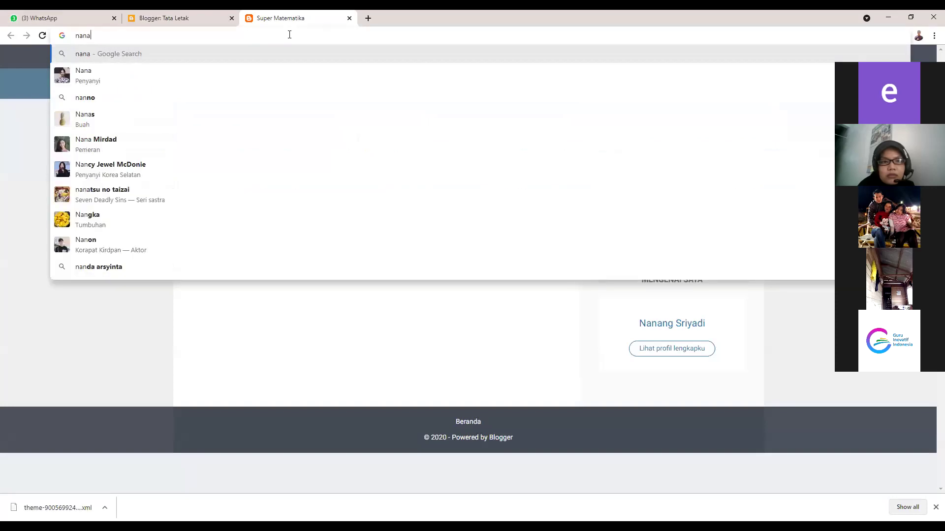
pyautogui.write('ngsriyadi.online')
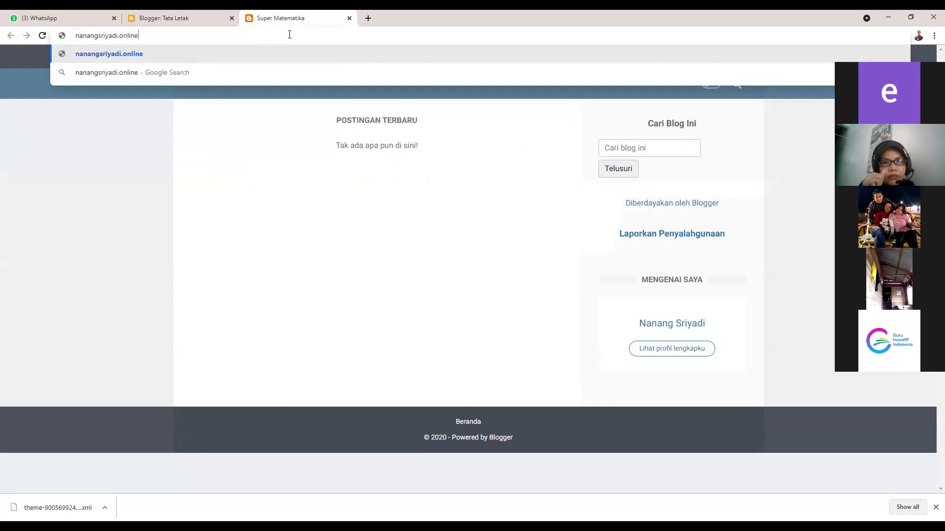
pyautogui.press('Return')
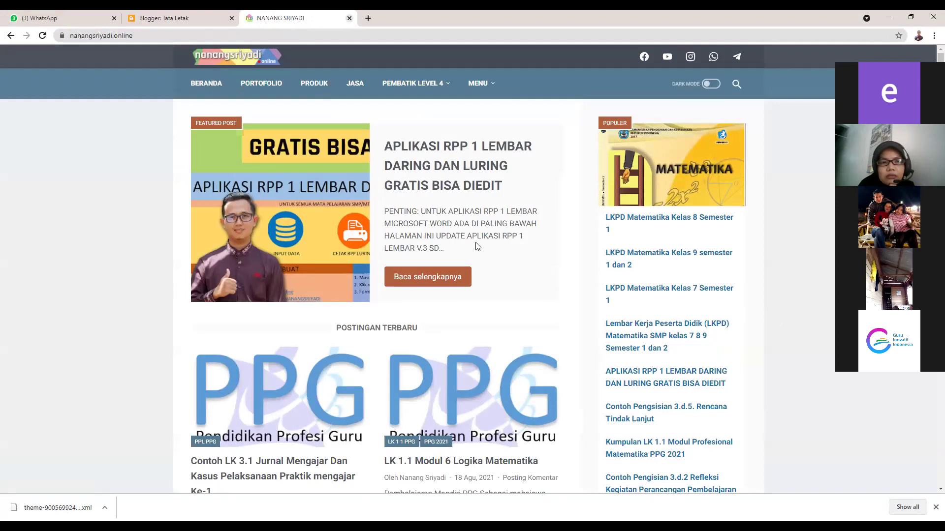
pyautogui.hotkey('ctrl', 'w')
# - Upload 4cdeca01-955c-4547-bc03-fbf3ba1c9c17.jpg from the computer's Downloads folder as the header image
pyautogui.scroll(-2, 414, 322)
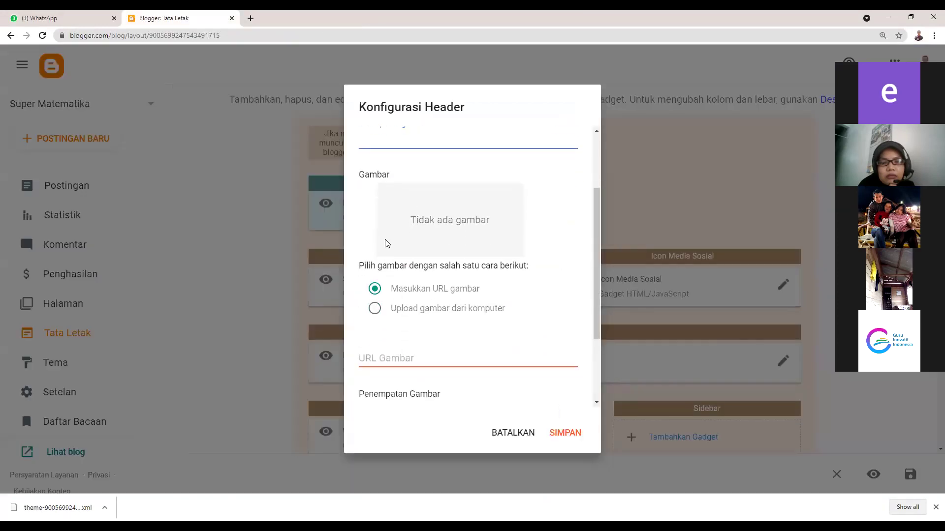
pyautogui.click(374, 310)
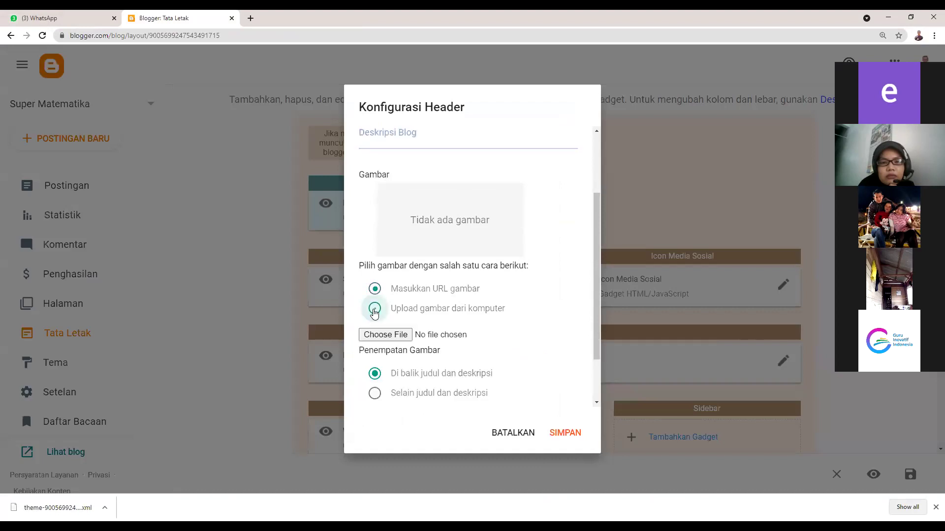
pyautogui.scroll(-2, 402, 344)
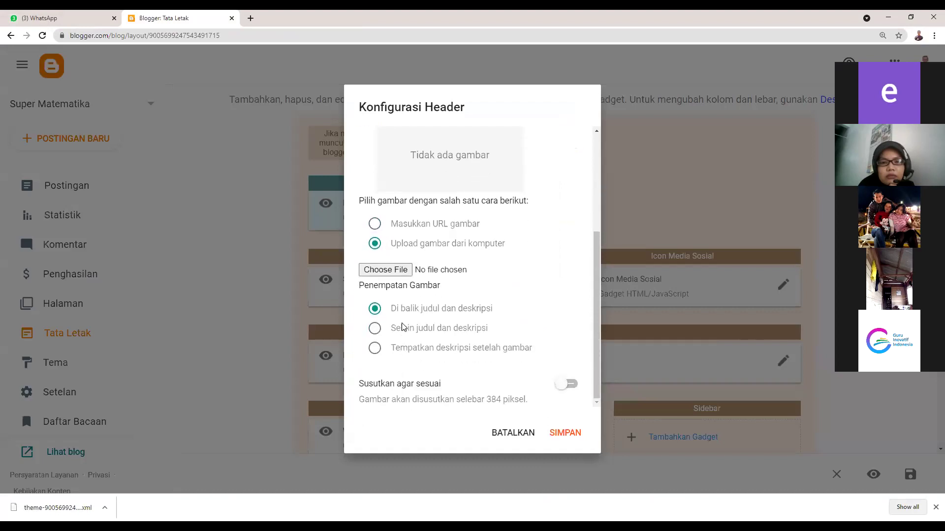
pyautogui.click(383, 272)
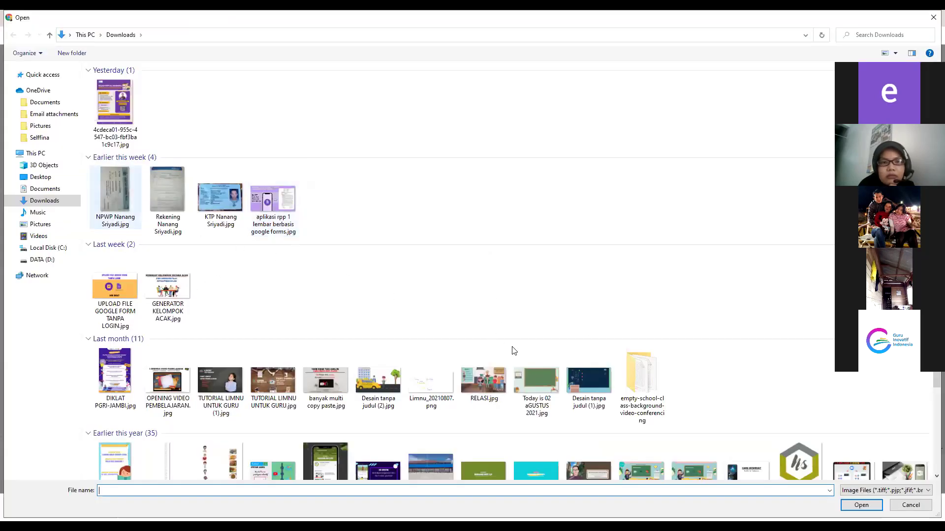
pyautogui.scroll(-4, 706, 433)
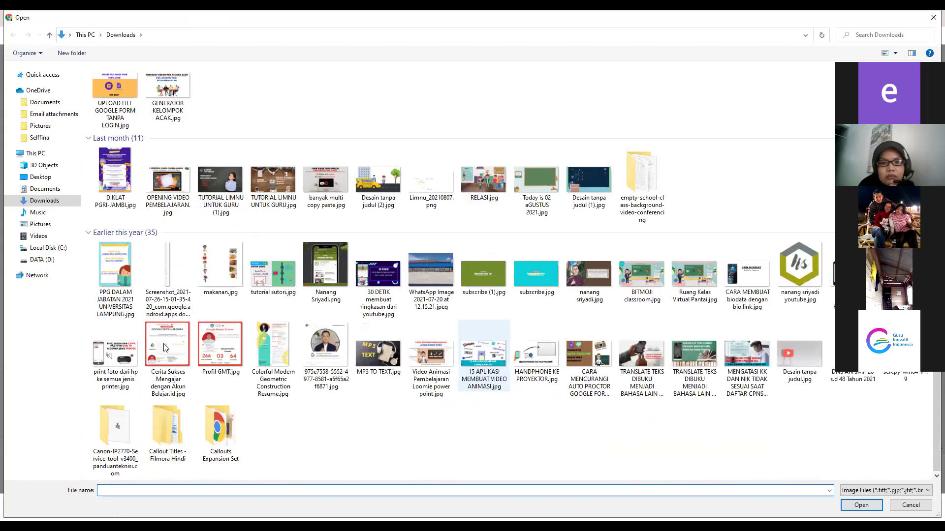
pyautogui.scroll(4, 114, 103)
pyautogui.click(114, 103)
pyautogui.doubleClick(114, 104)
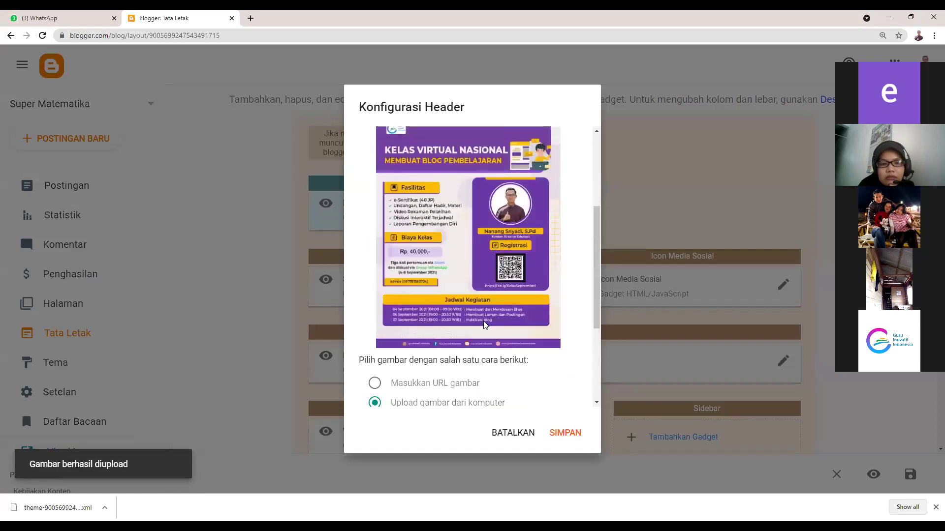
# - Review the uploaded header image and its placement options, and cancel the header configuration
pyautogui.scroll(3, 482, 361)
pyautogui.scroll(-6, 483, 344)
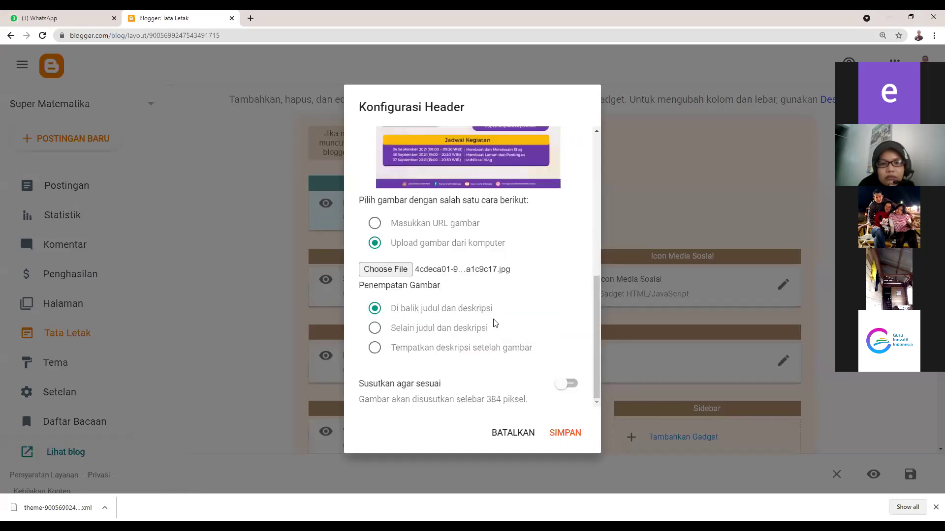
pyautogui.scroll(5, 412, 215)
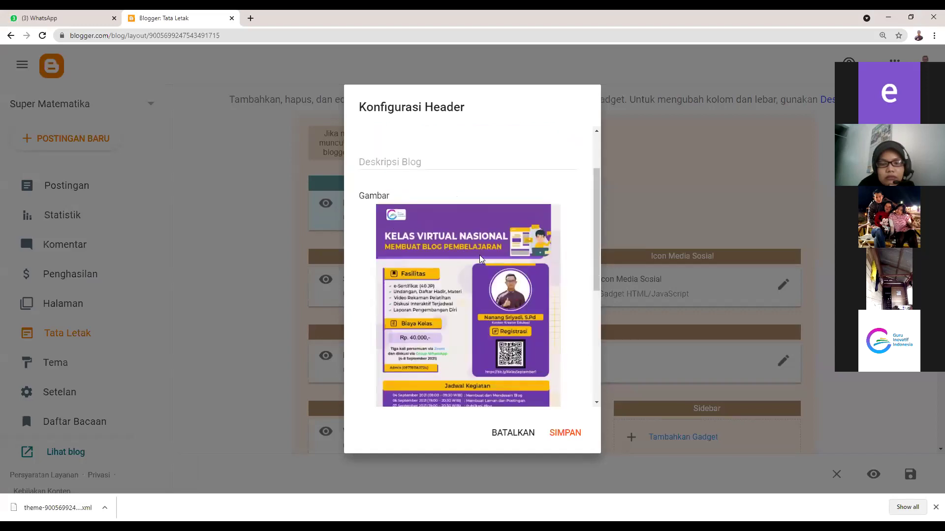
pyautogui.scroll(-5, 480, 268)
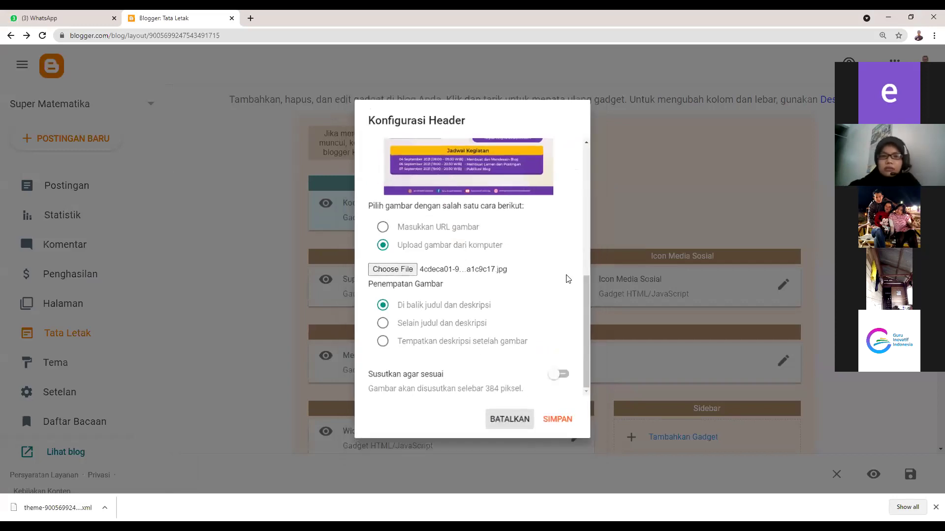
pyautogui.click(739, 209)
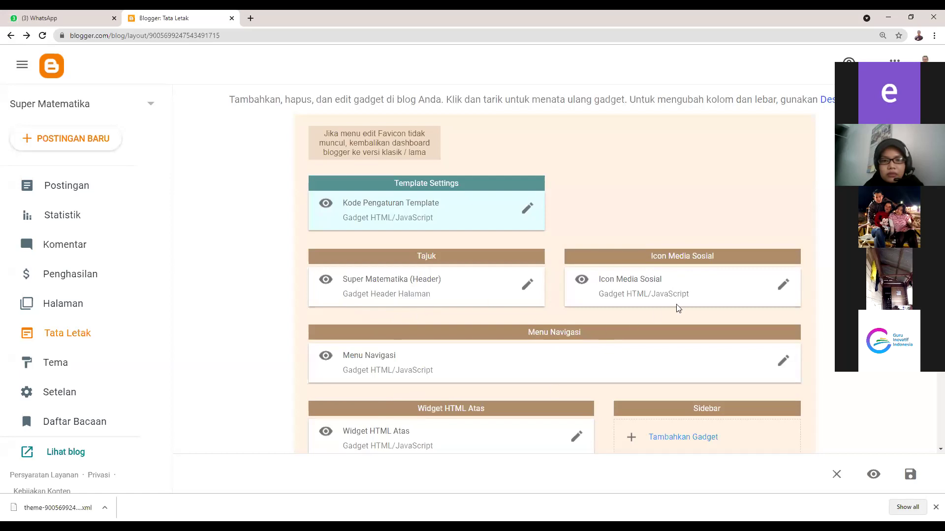
# - Open the Icon Media Sosial gadget's configuration, view its title and content fields, and cancel it
pyautogui.click(783, 287)
pyautogui.click(783, 288)
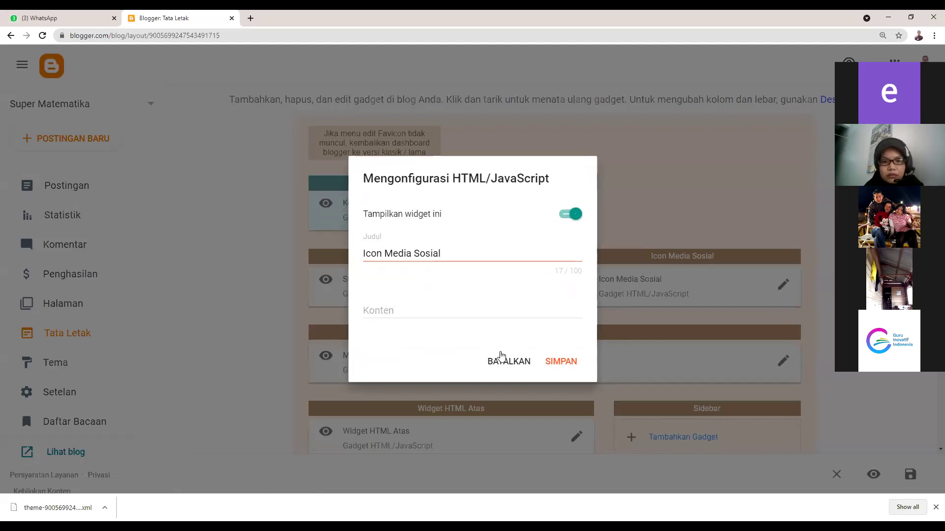
pyautogui.press('Tab')
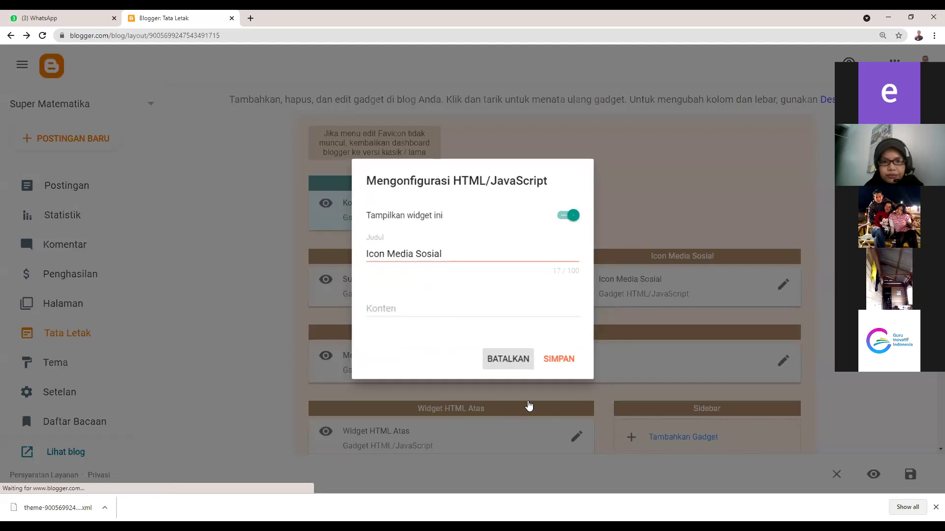
pyautogui.click(494, 364)
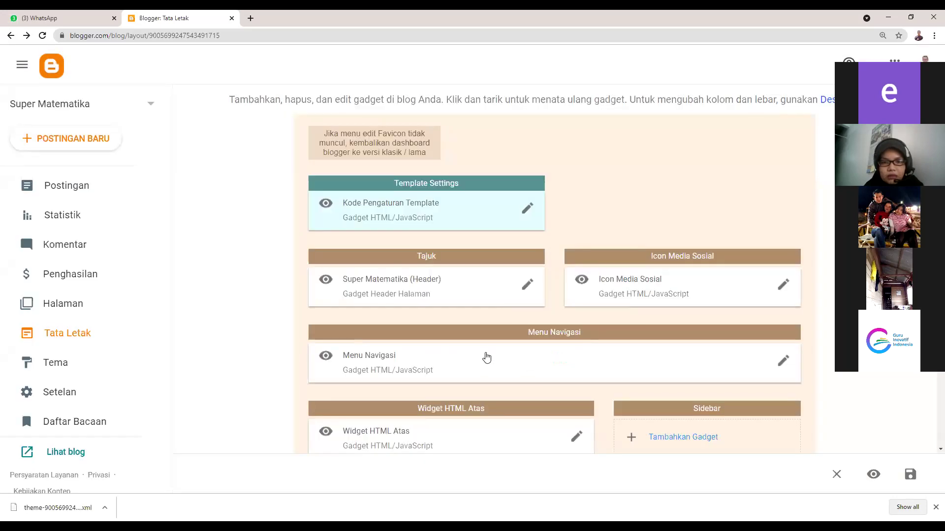
# - Look over the layout's gadgets, examine the title and content fields of the Menu Navigasi gadget, and cancel its configuration
pyautogui.scroll(-1, 481, 350)
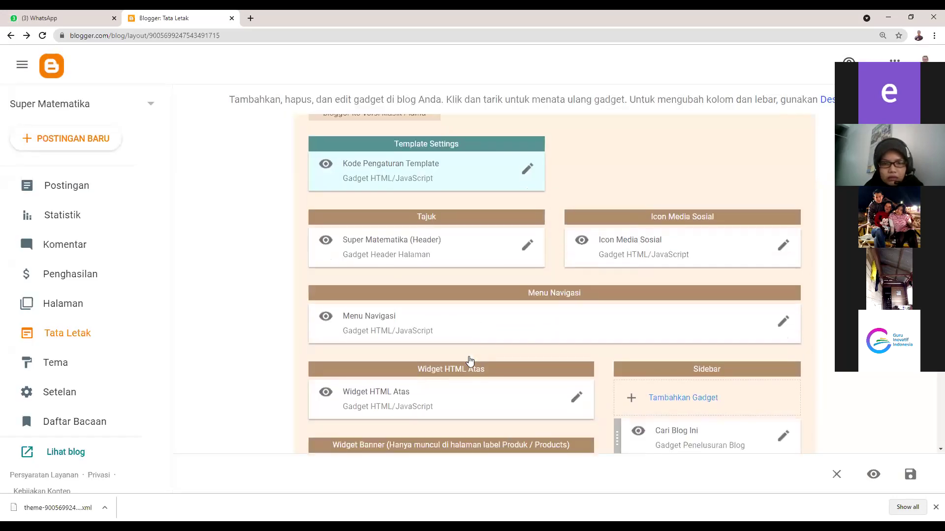
pyautogui.scroll(-1, 477, 359)
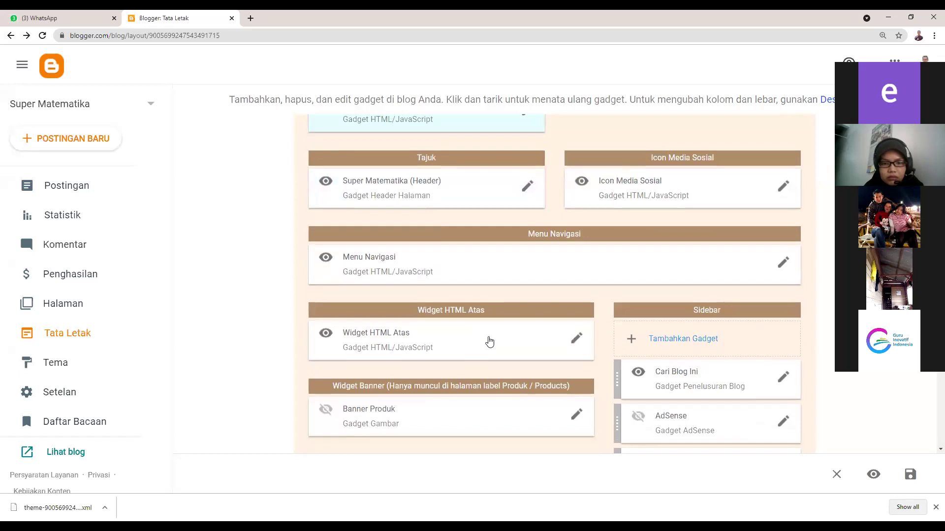
pyautogui.scroll(-5, 519, 390)
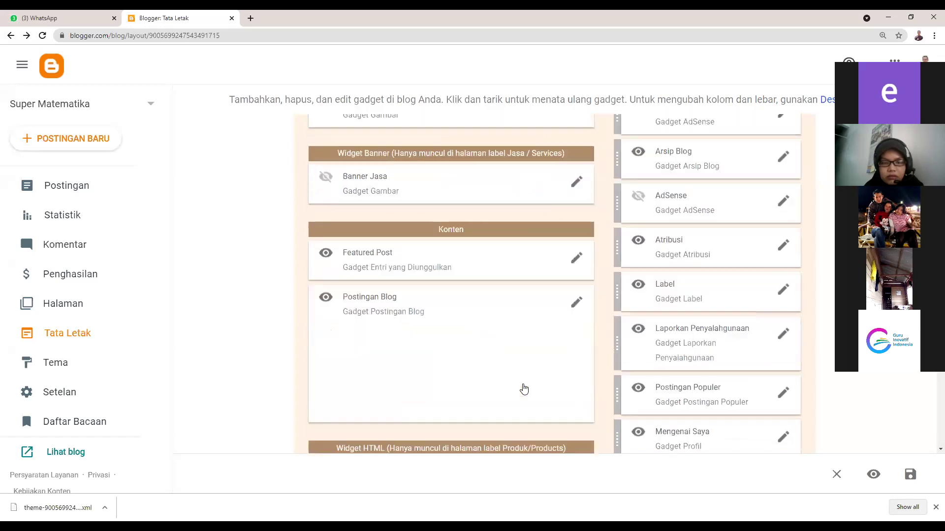
pyautogui.scroll(7, 605, 290)
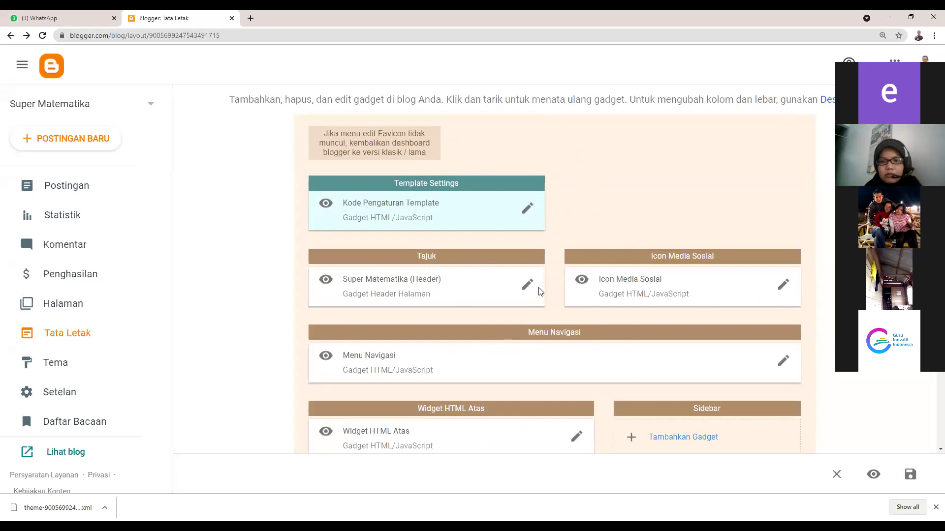
pyautogui.scroll(-1, 554, 314)
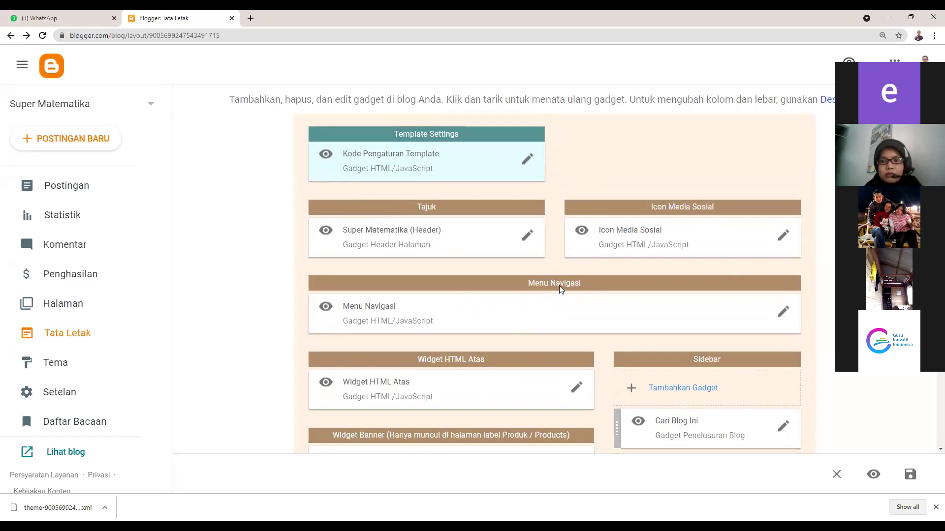
pyautogui.click(785, 313)
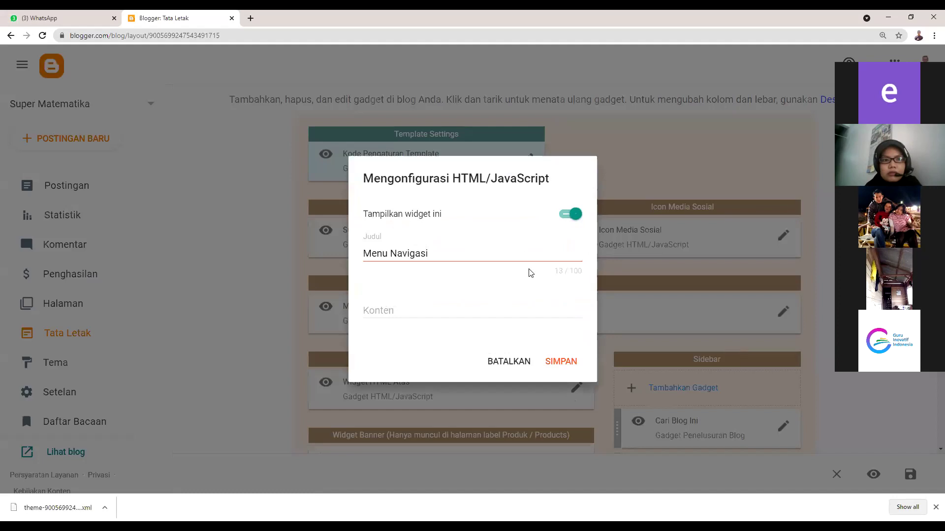
pyautogui.click(491, 362)
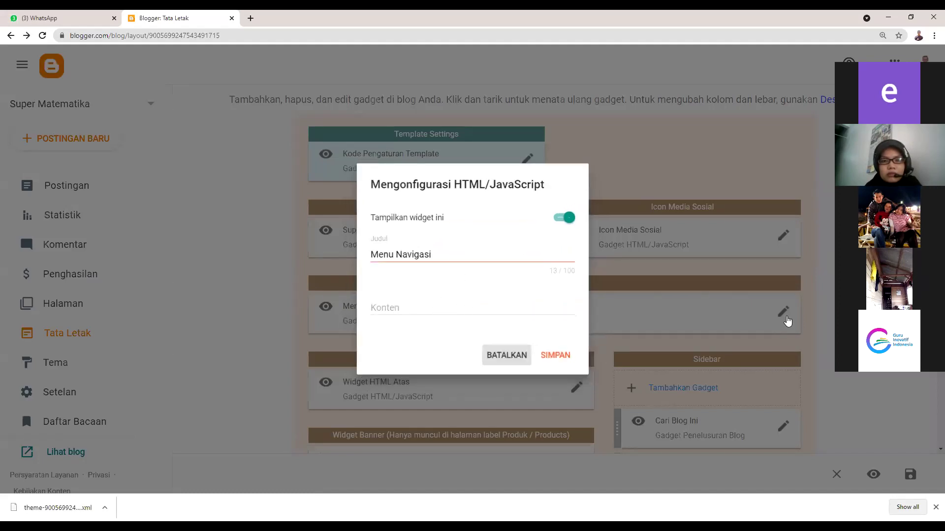
pyautogui.click(398, 313)
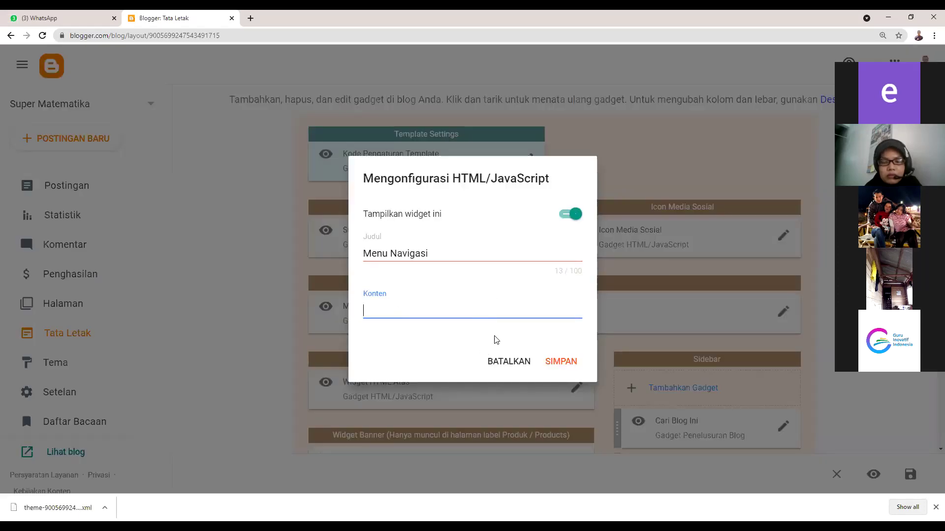
pyautogui.click(504, 363)
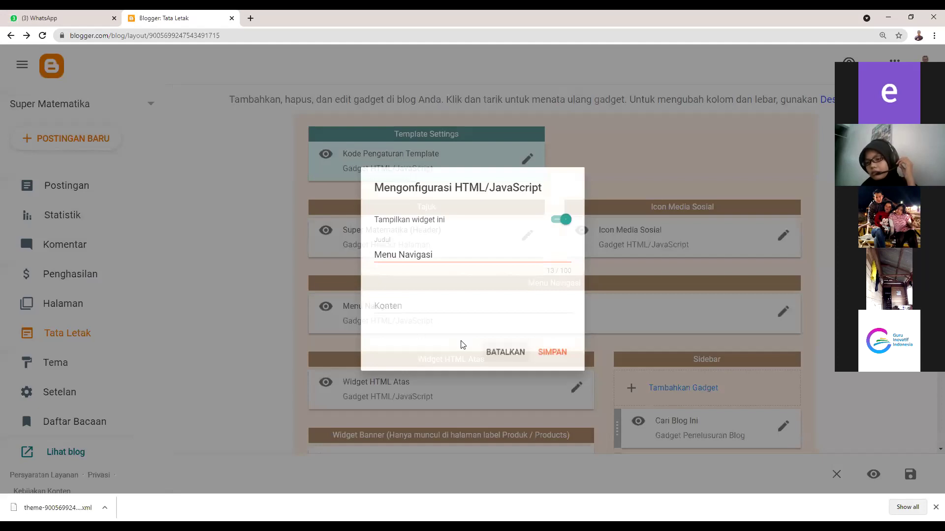
# - Open the live Super Matematika blog in its own tab to examine the page, and return to the layout page
pyautogui.scroll(-1, 463, 345)
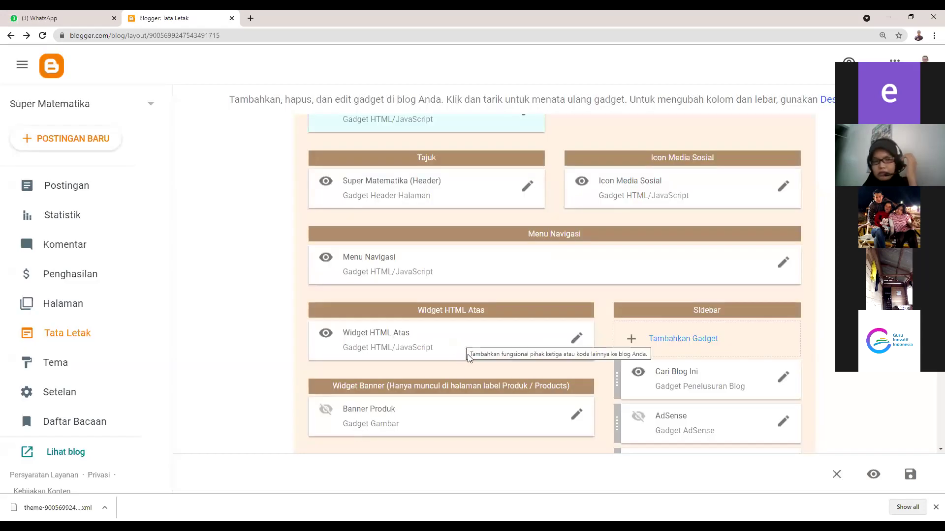
pyautogui.scroll(-3, 437, 313)
pyautogui.scroll(1, 438, 309)
pyautogui.scroll(3, 591, 253)
pyautogui.scroll(-3, 421, 411)
pyautogui.scroll(3, 418, 392)
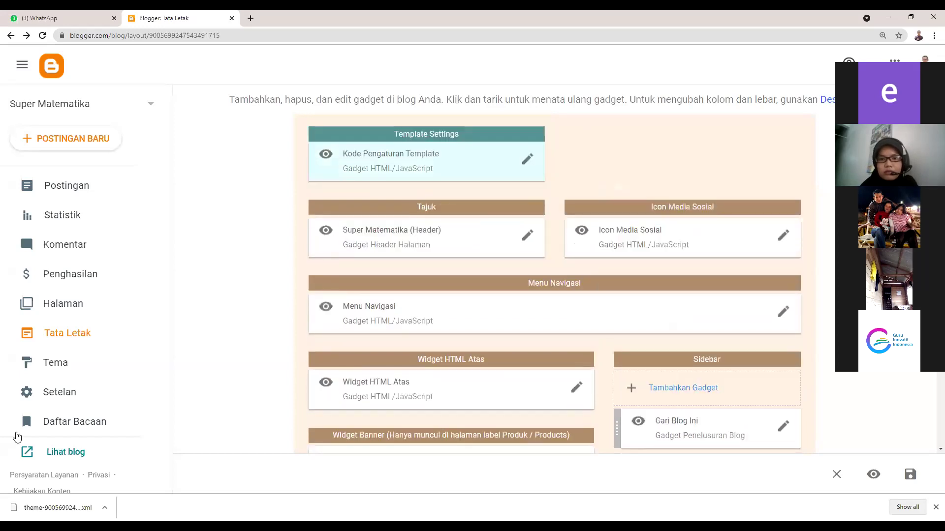
pyautogui.click(65, 453)
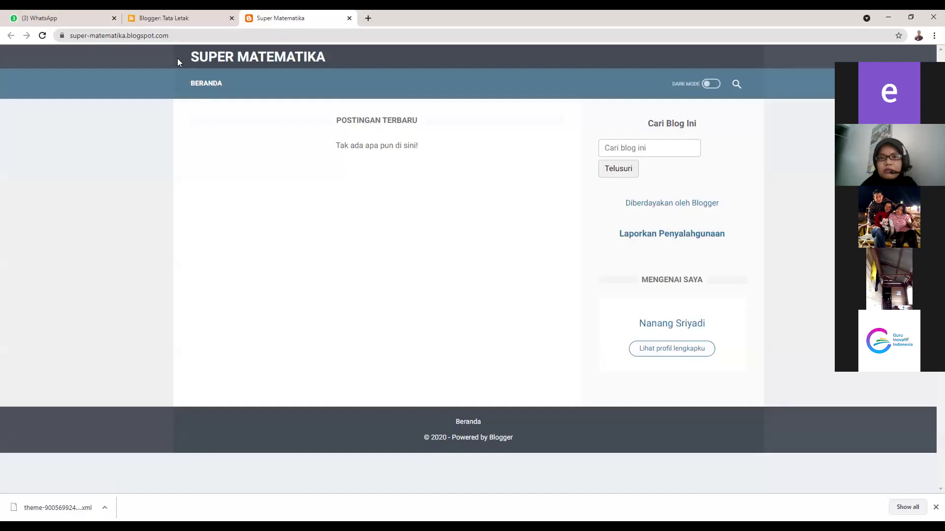
pyautogui.click(182, 16)
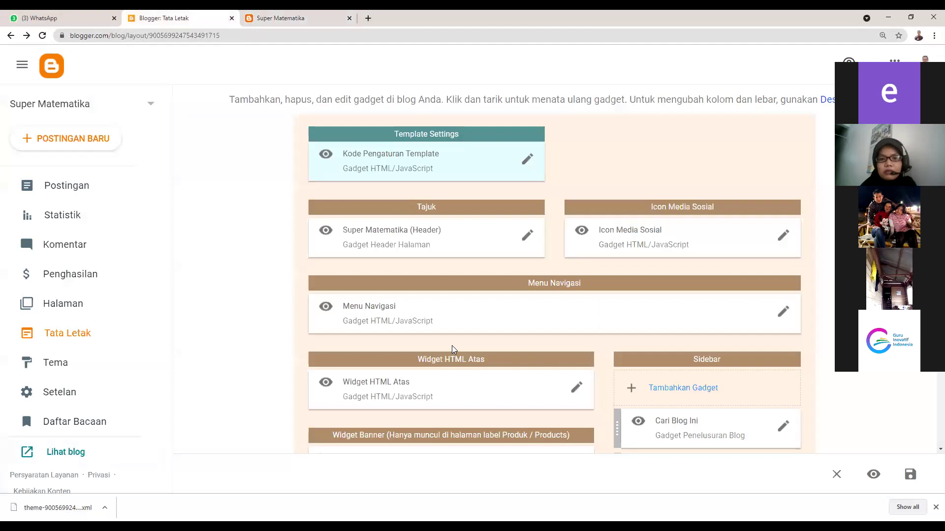
# - Add a Gambar (image) gadget to the layout's Sidebar section
pyautogui.scroll(-3, 640, 344)
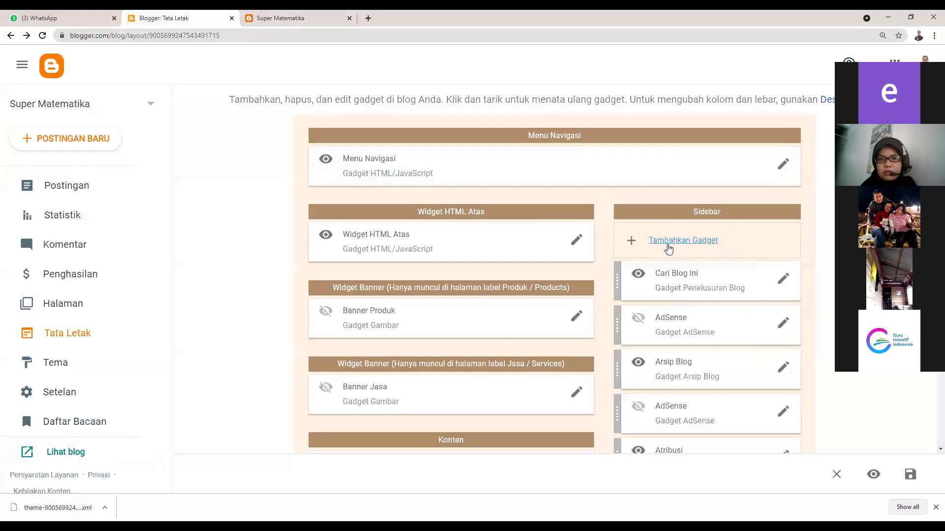
pyautogui.scroll(-2, 707, 333)
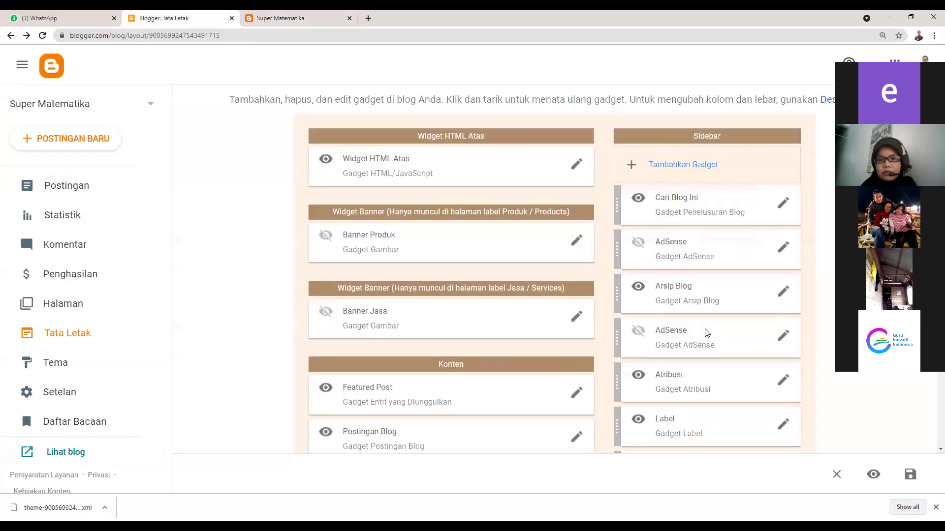
pyautogui.scroll(-6, 707, 333)
pyautogui.scroll(9, 686, 297)
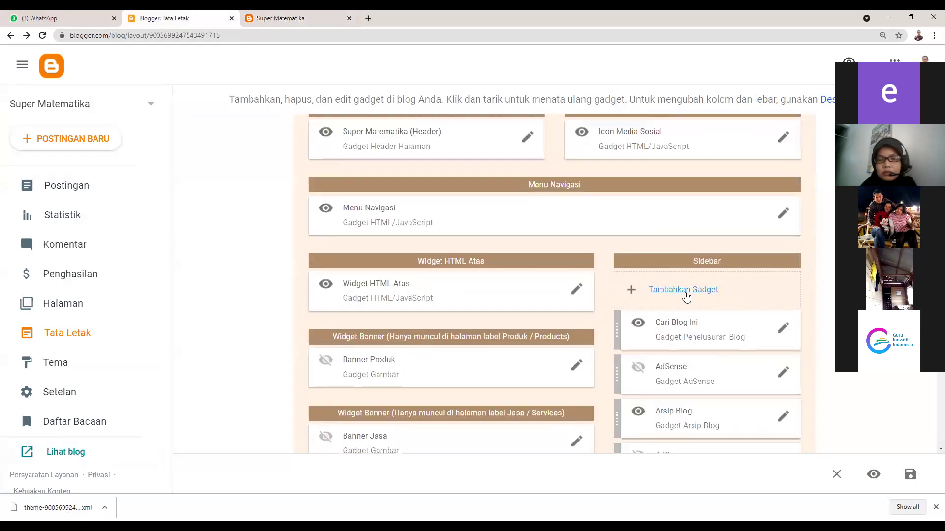
pyautogui.click(685, 293)
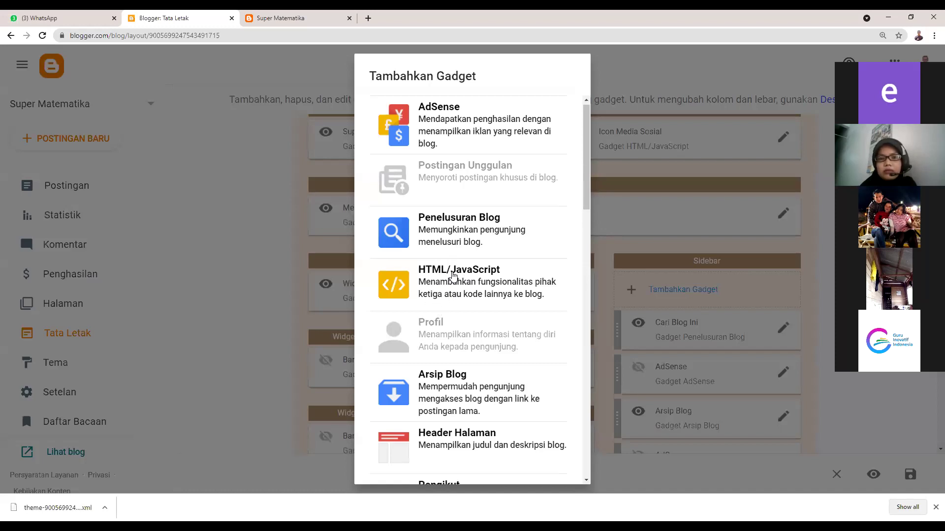
pyautogui.scroll(-3, 476, 339)
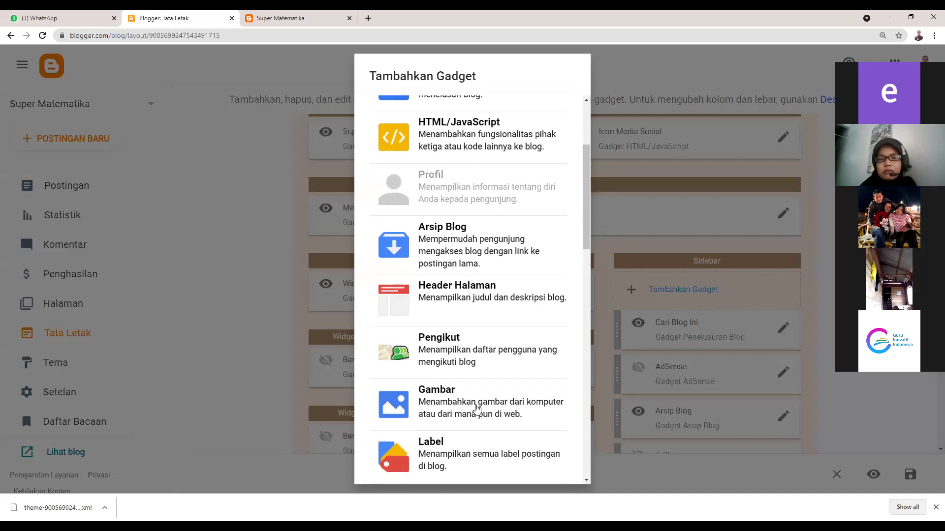
pyautogui.scroll(-1, 485, 406)
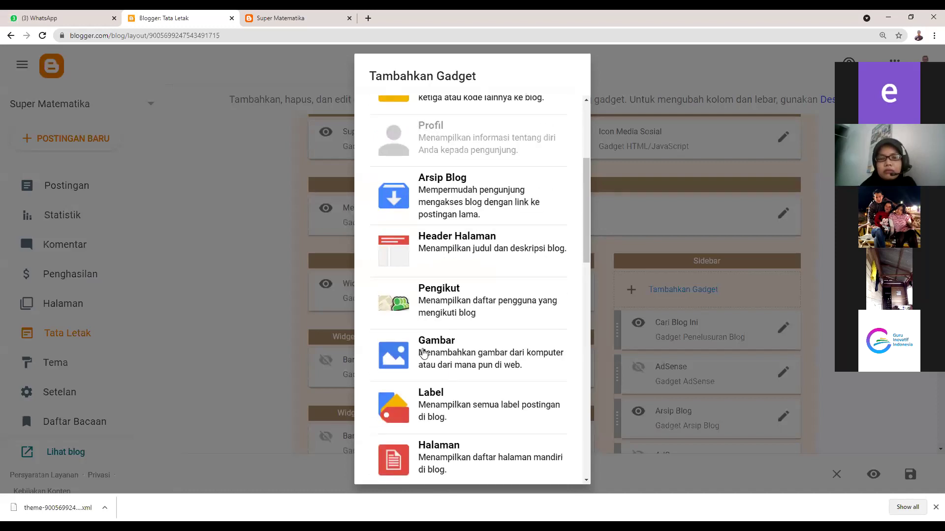
pyautogui.click(423, 352)
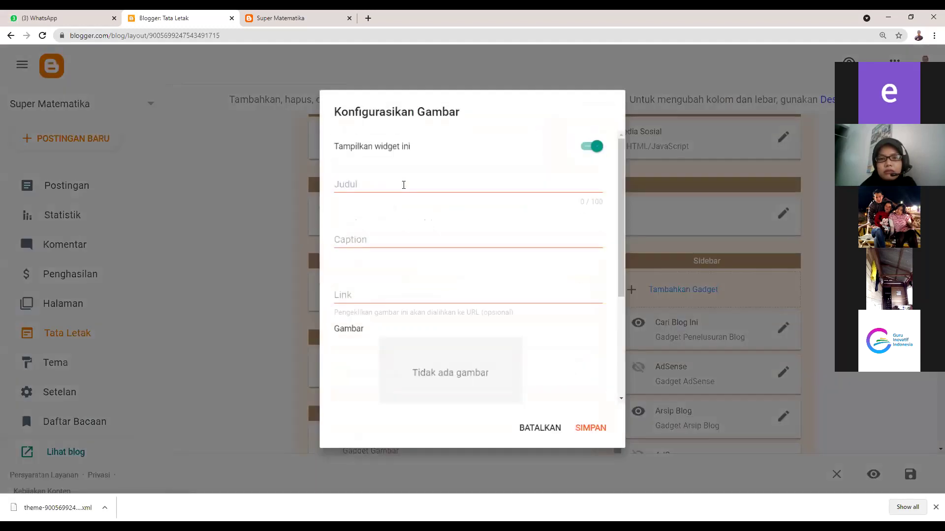
# - Title the image gadget Profil, enter the owner's full name as its caption, and set its link to the owner's website address
pyautogui.click(404, 185)
pyautogui.write('pr')
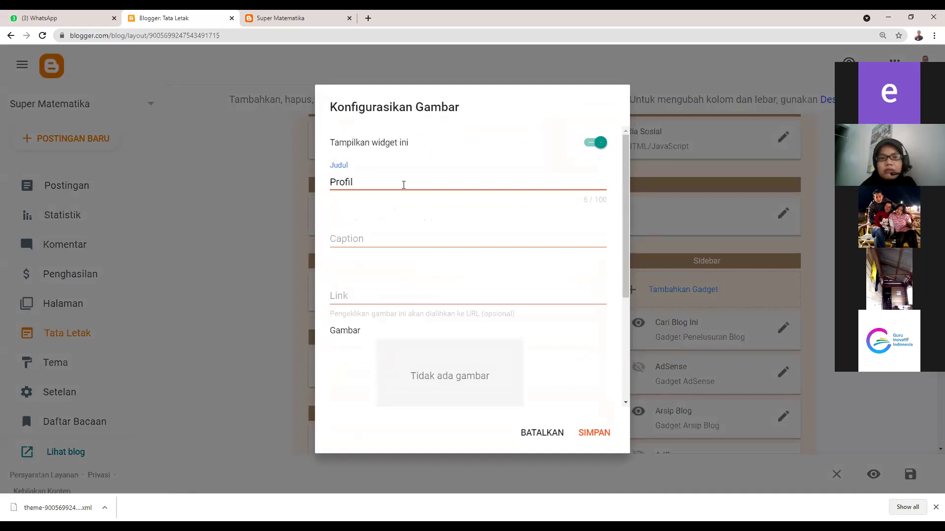
pyautogui.click(355, 240)
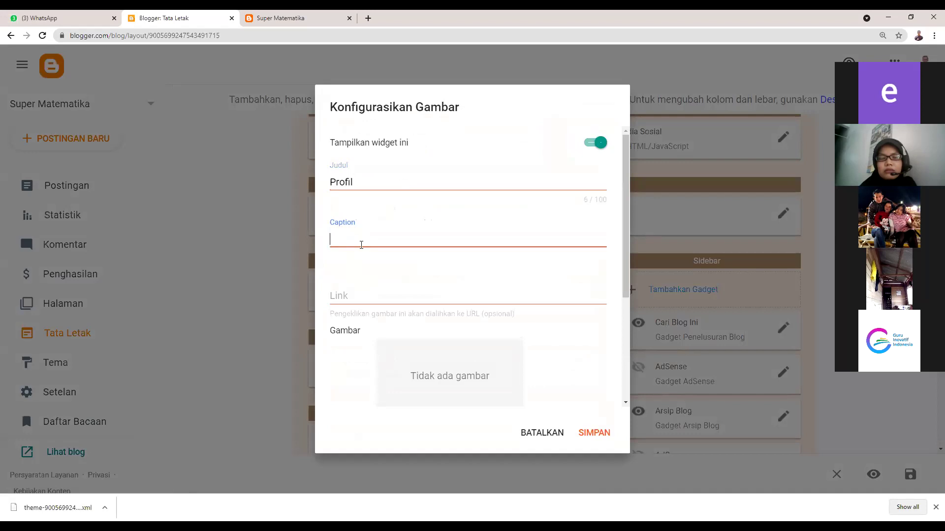
pyautogui.write('Nanang Sriyadi')
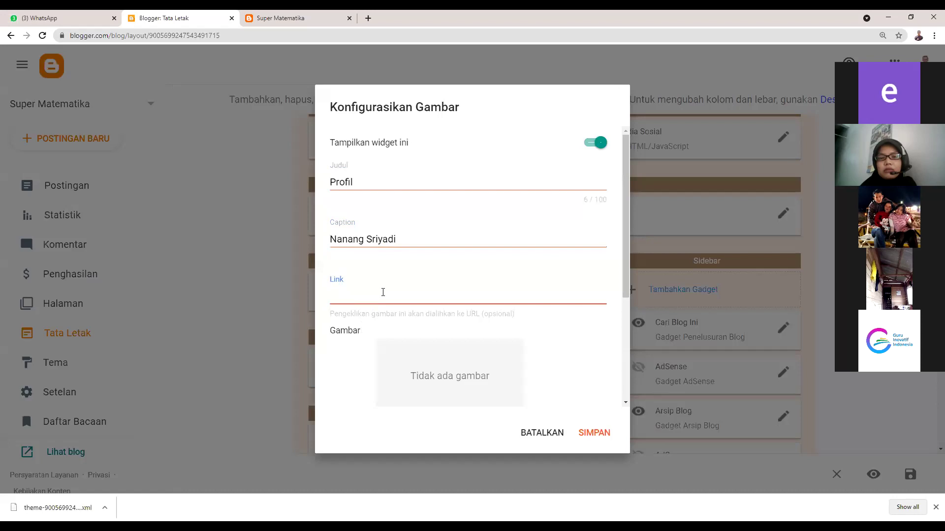
pyautogui.scroll(-1, 393, 273)
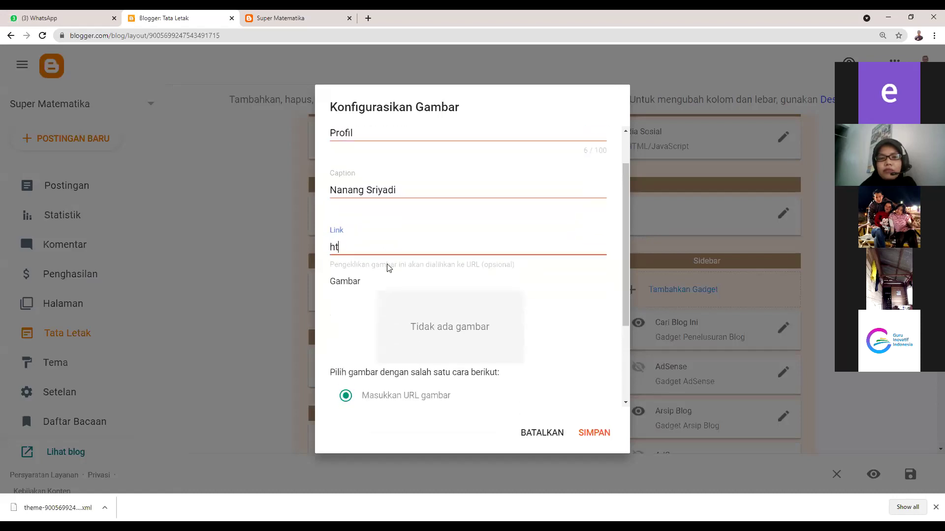
pyautogui.write('nanangsriyadi.online')
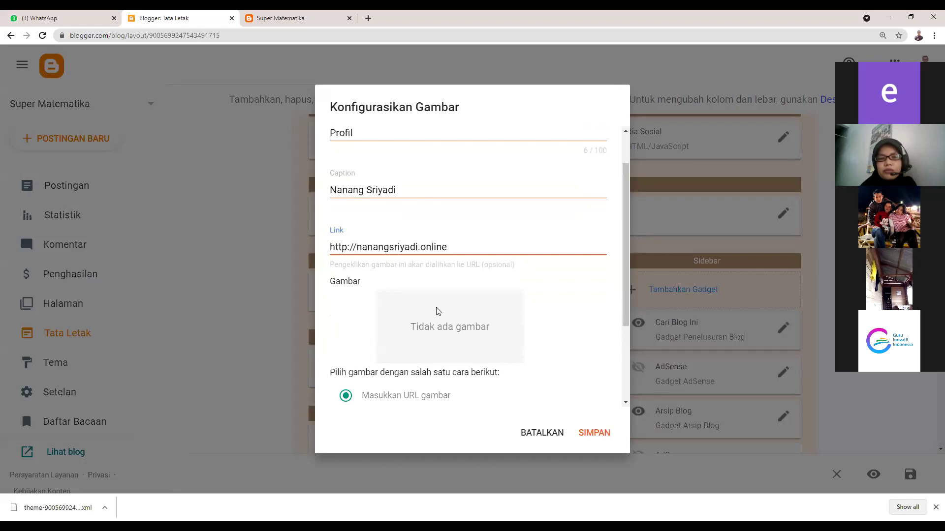
# - Upload 4cdeca01-955c-4547-bc03-fbf3ba1c9c17.jpg from Downloads as the gadget's image, save the gadget, and check it on the live blog
pyautogui.scroll(-2, 437, 315)
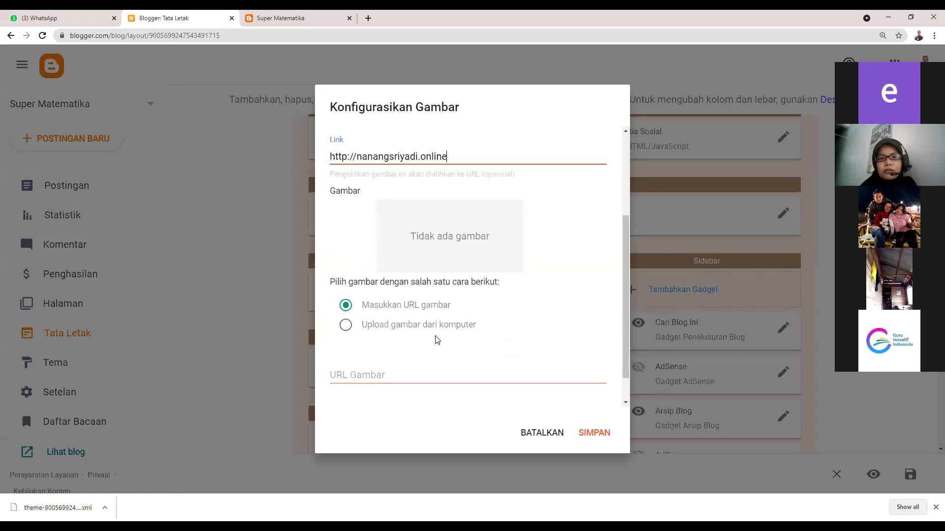
pyautogui.click(346, 320)
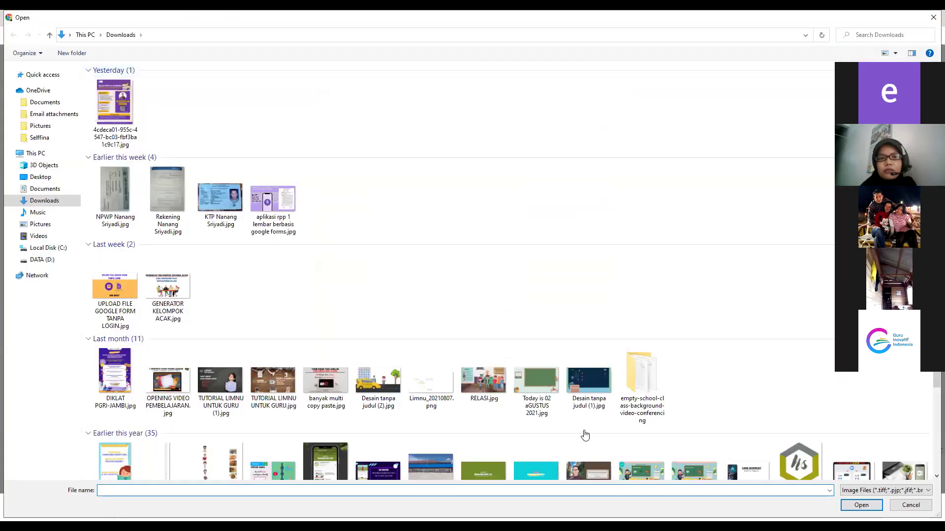
pyautogui.press('Down')
pyautogui.press('Return')
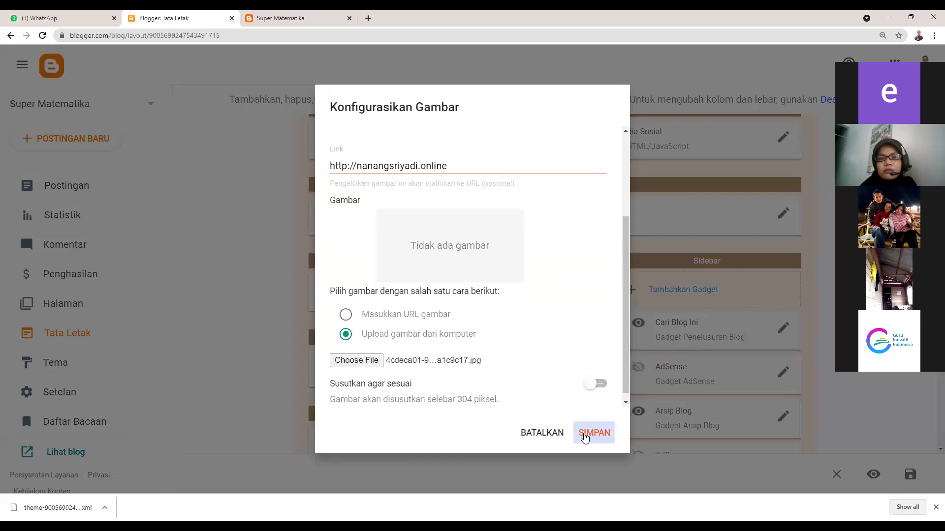
pyautogui.click(584, 436)
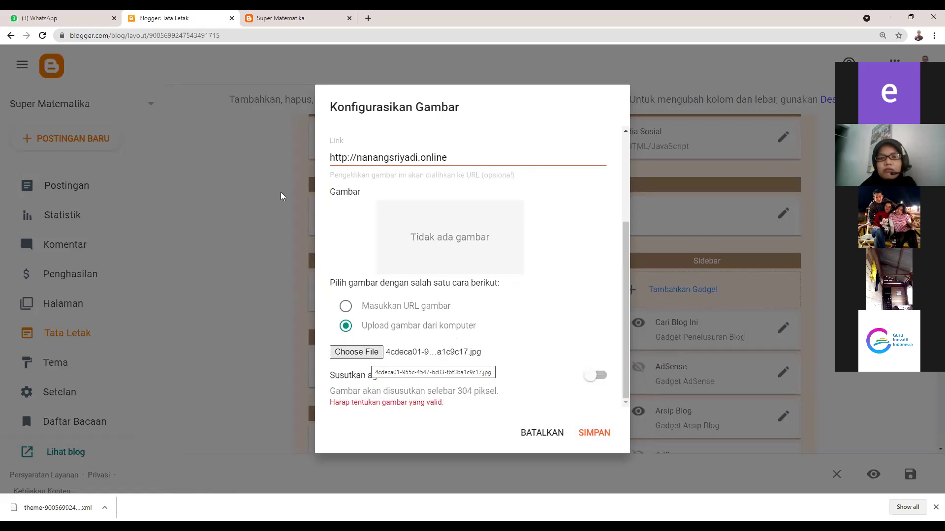
pyautogui.click(377, 253)
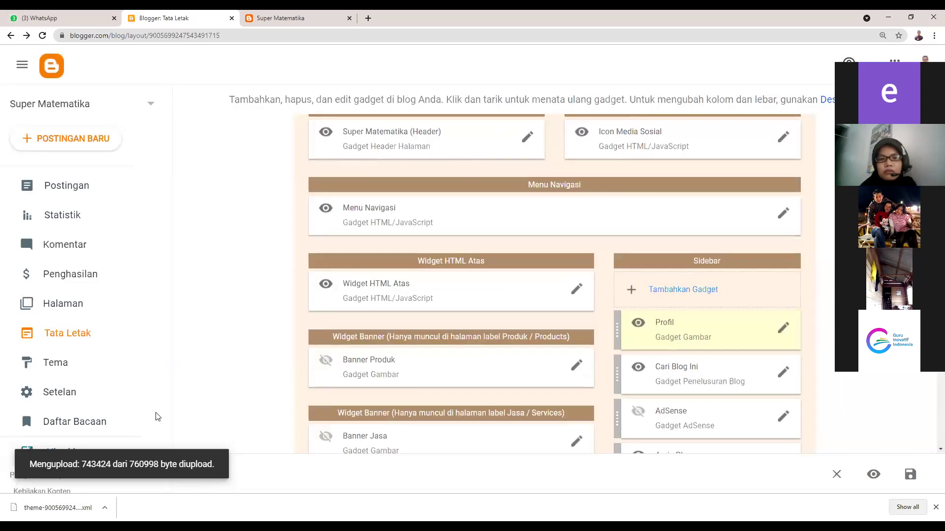
pyautogui.click(62, 445)
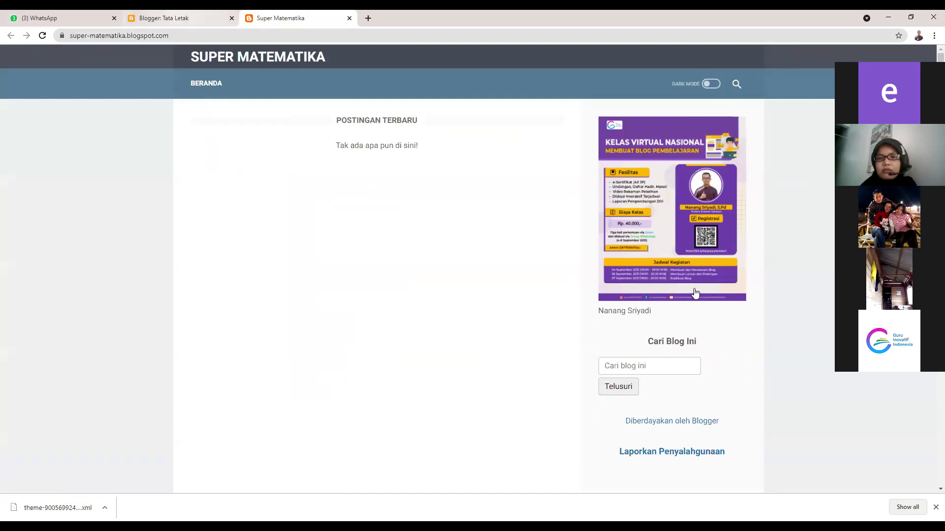
pyautogui.hotkey('ctrl', 'shift', 'Tab')
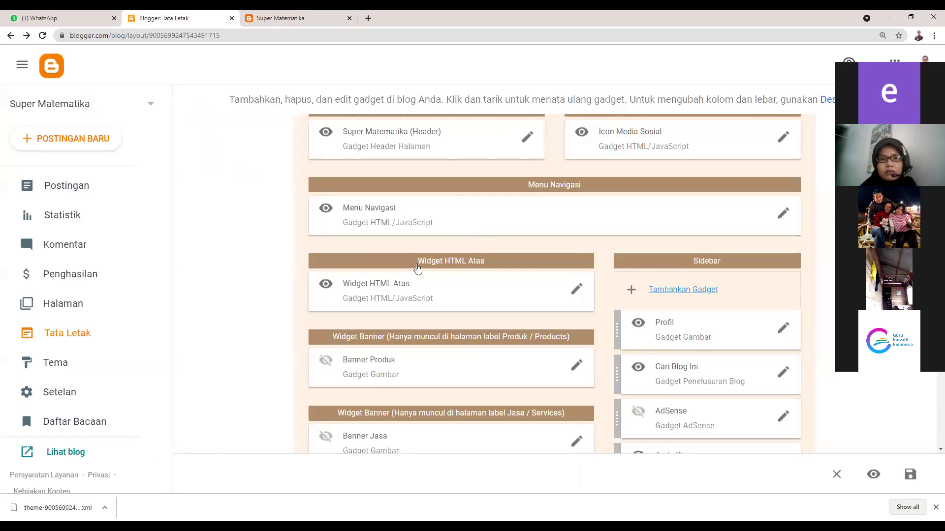
# - Add a Statistik blog (blog statistics) gadget to the layout's Sidebar section
pyautogui.press('Return')
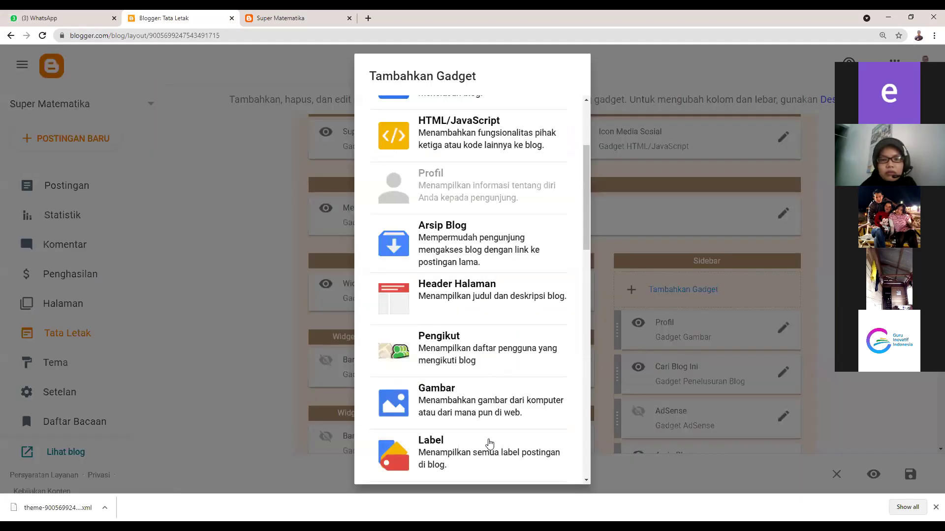
pyautogui.scroll(-7, 445, 333)
pyautogui.scroll(-1, 449, 251)
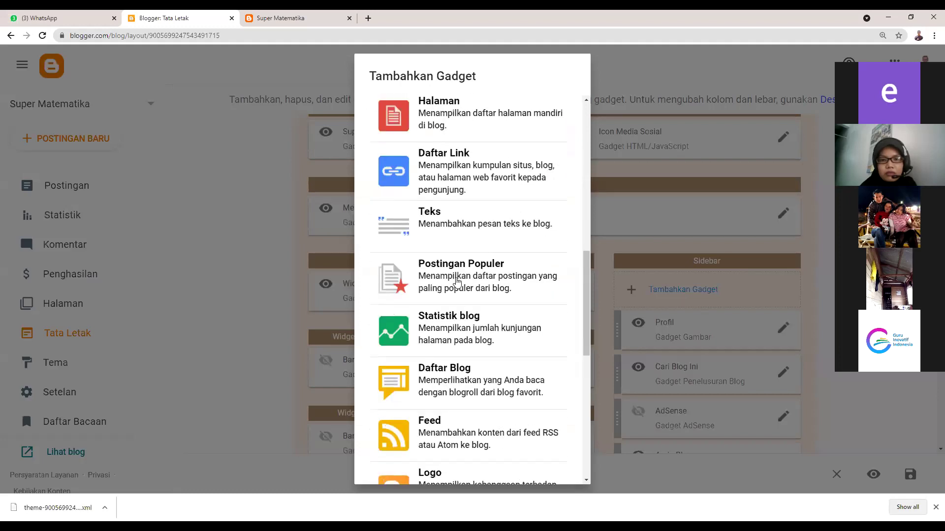
pyautogui.click(444, 322)
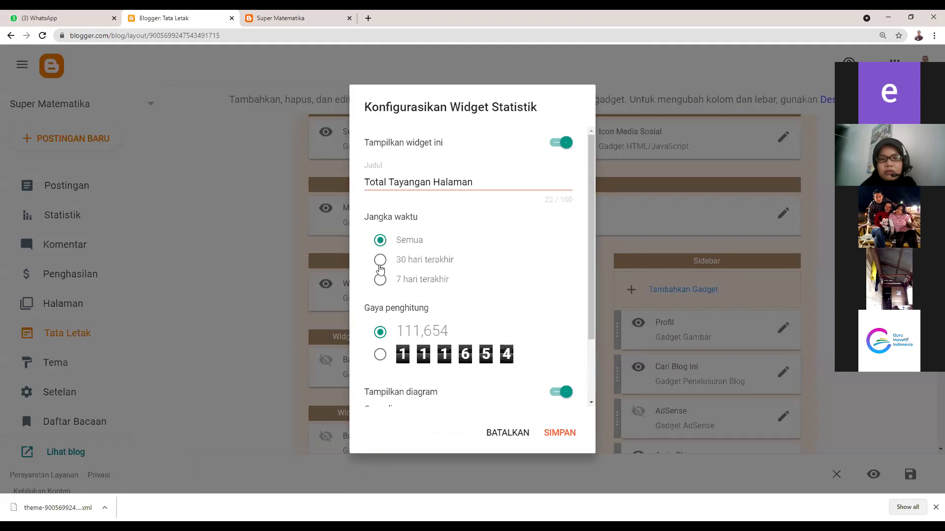
# - Set the statistics gadget's time range to Semua and its counter style to the black digit tiles, and save the gadget
pyautogui.click(380, 262)
pyautogui.click(379, 279)
pyautogui.click(380, 240)
pyautogui.scroll(-2, 386, 266)
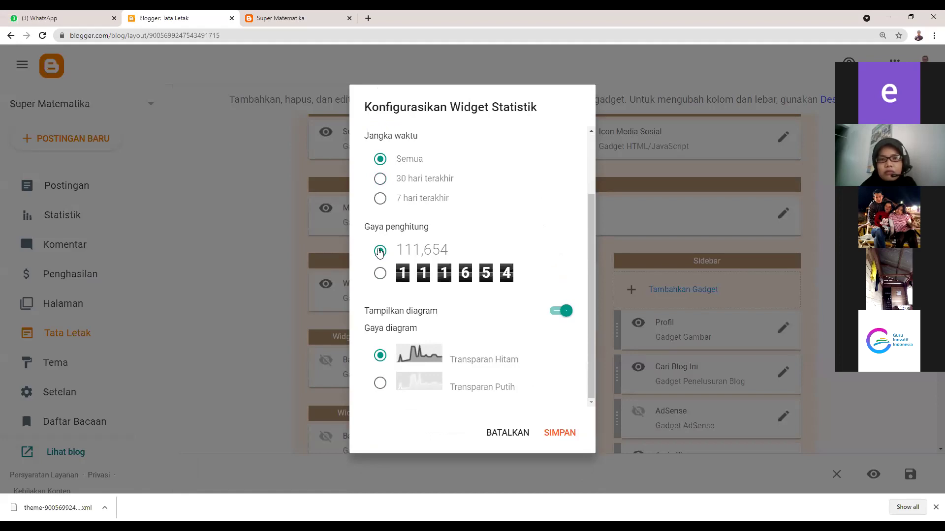
pyautogui.click(380, 273)
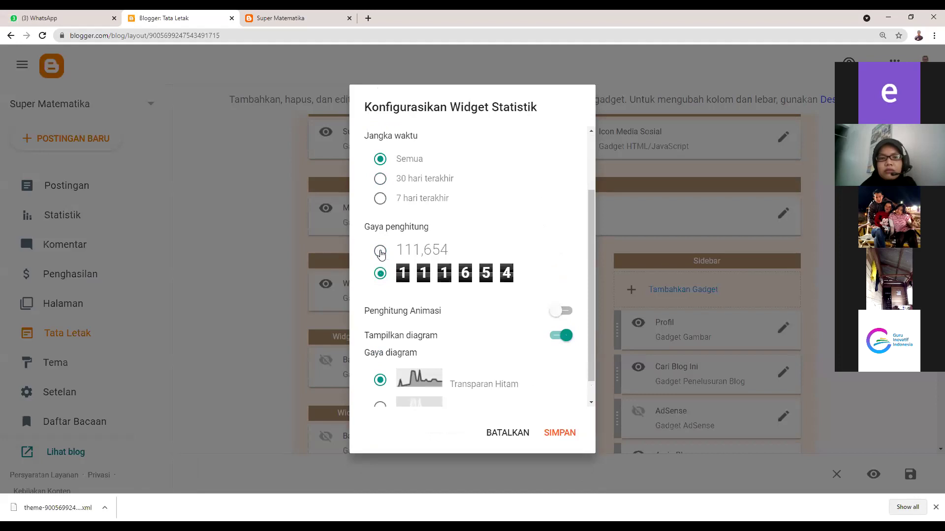
pyautogui.press('Up')
pyautogui.press('Down')
pyautogui.click(563, 433)
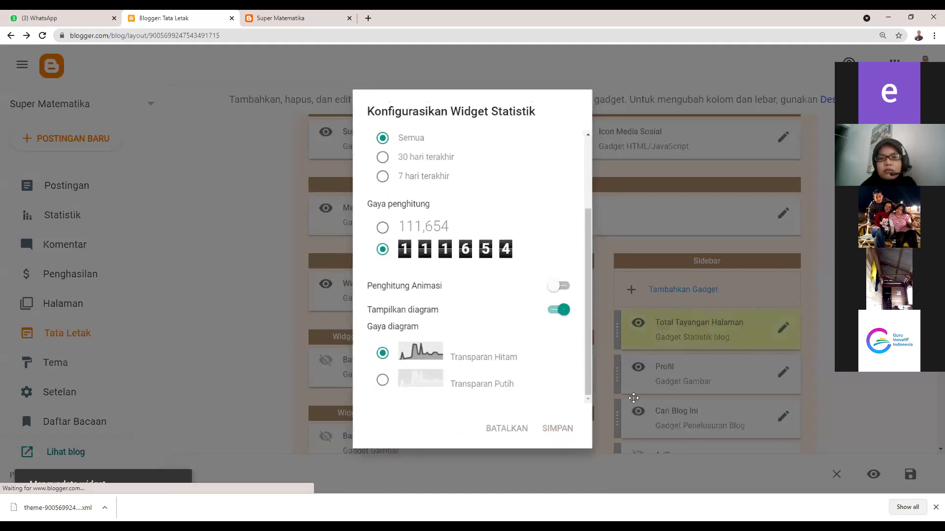
# - Open the live blog to examine the page-view counter in the sidebar, and return to the layout page
pyautogui.scroll(-1, 713, 261)
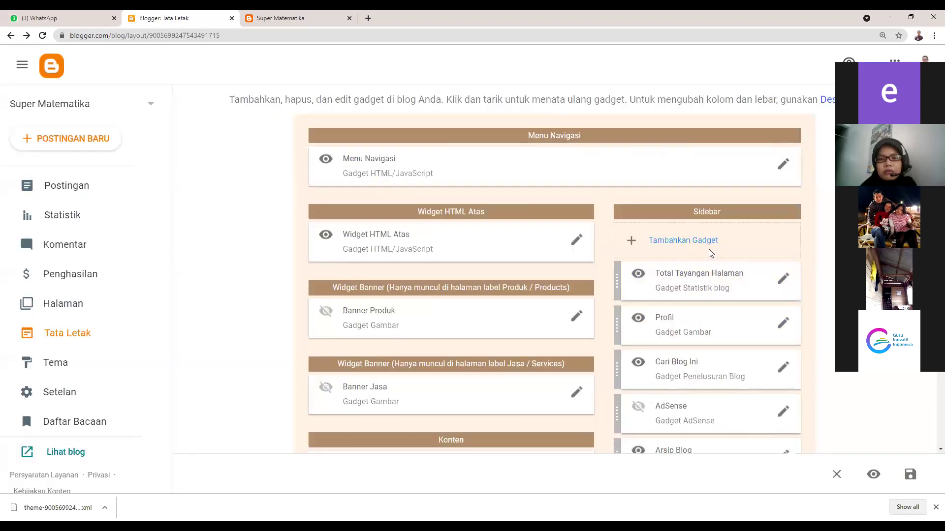
pyautogui.click(58, 463)
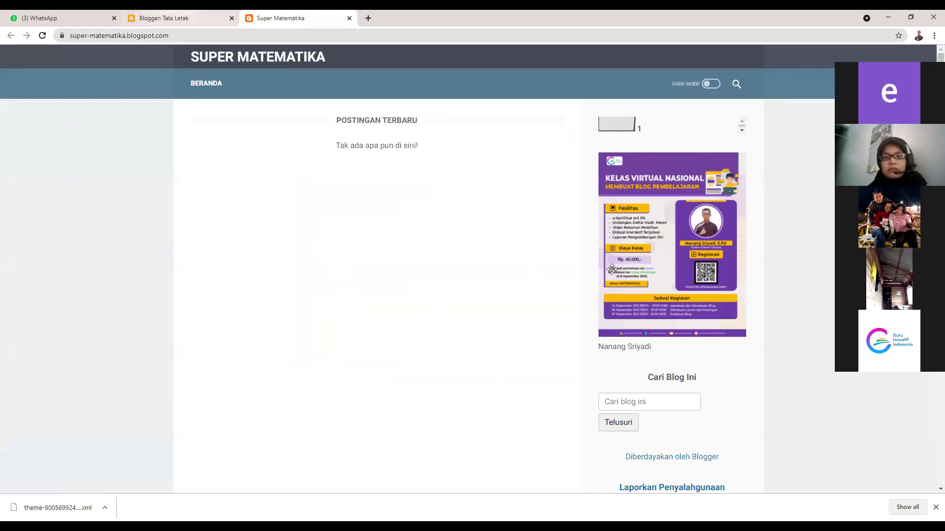
pyautogui.hotkey('ctrl', 'shift', 'Tab')
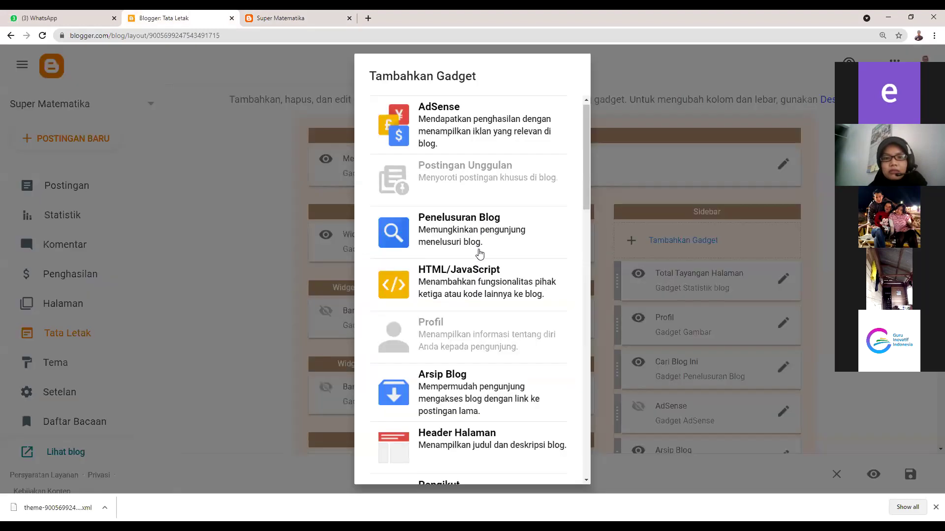
# - Look through the available gadgets, and add and save a Pengikut (followers) gadget in the Sidebar section
pyautogui.scroll(-8, 479, 253)
pyautogui.scroll(-4, 477, 261)
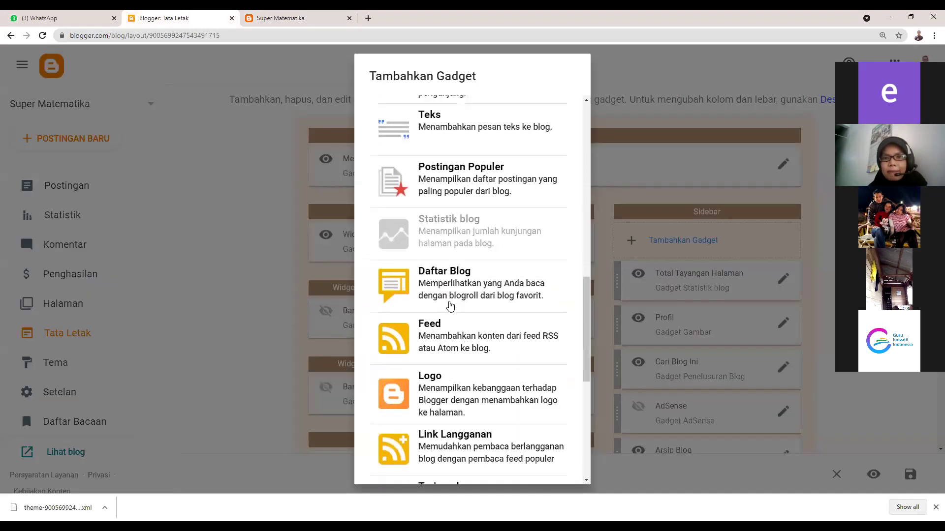
pyautogui.scroll(-4, 451, 308)
pyautogui.scroll(-3, 451, 308)
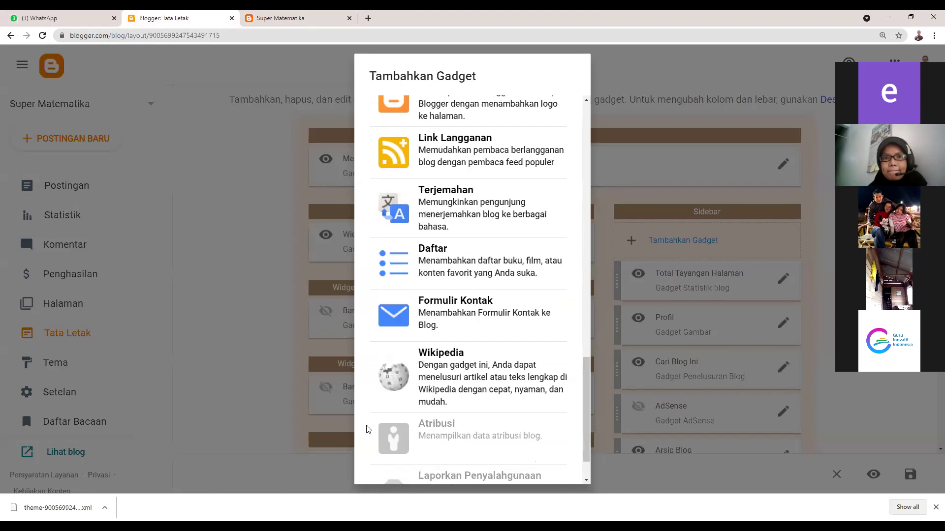
pyautogui.scroll(1, 448, 354)
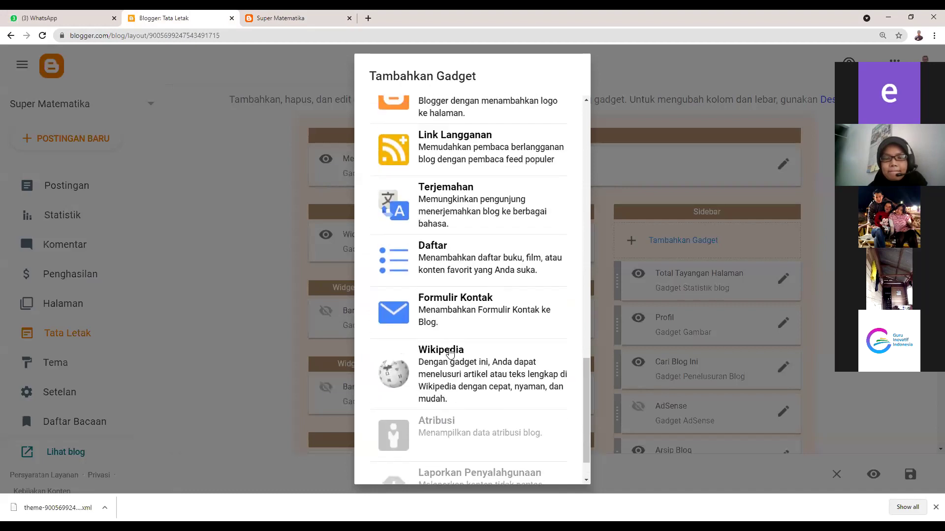
pyautogui.scroll(2, 449, 350)
pyautogui.scroll(1, 450, 318)
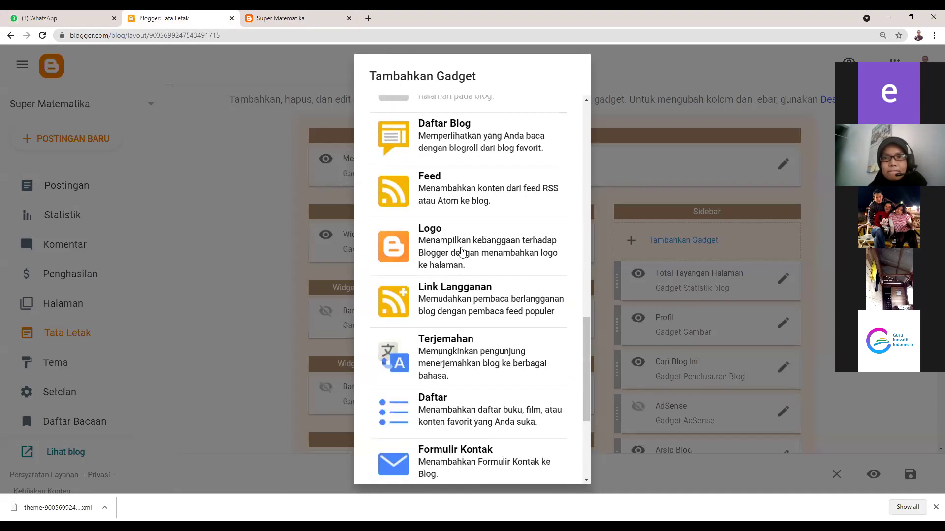
pyautogui.scroll(2, 453, 232)
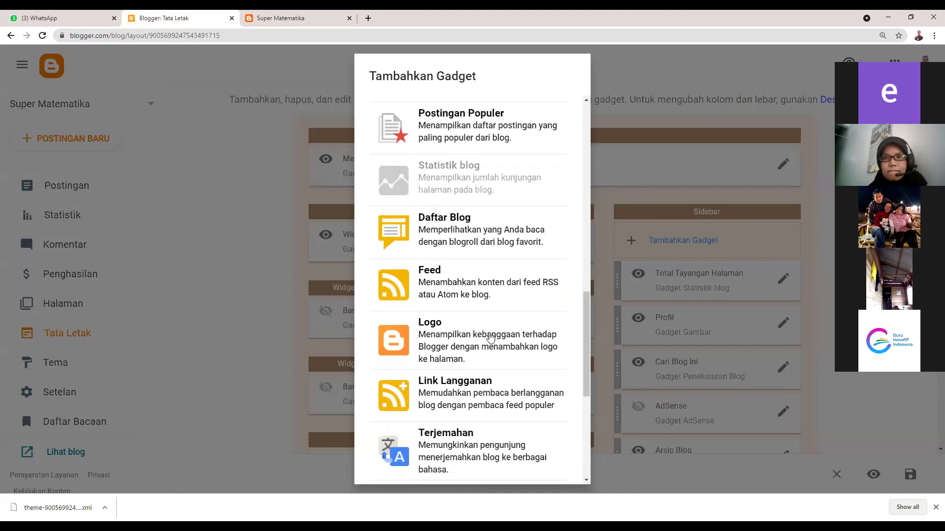
pyautogui.scroll(-1, 464, 418)
pyautogui.scroll(4, 468, 413)
pyautogui.scroll(2, 435, 277)
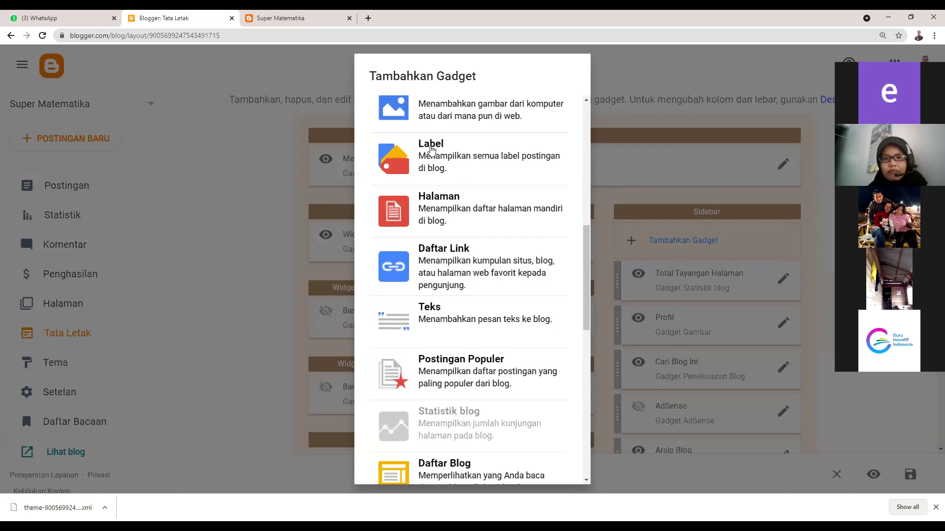
pyautogui.scroll(3, 556, 166)
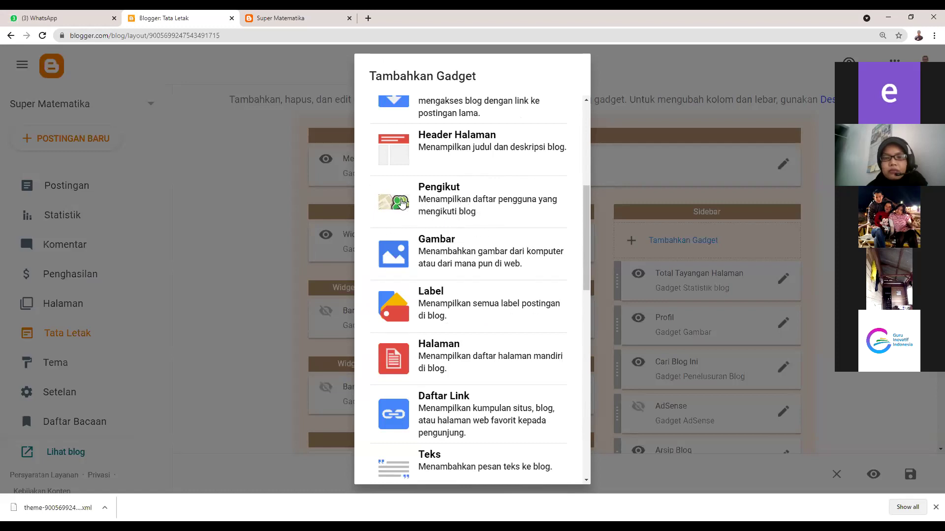
pyautogui.click(565, 330)
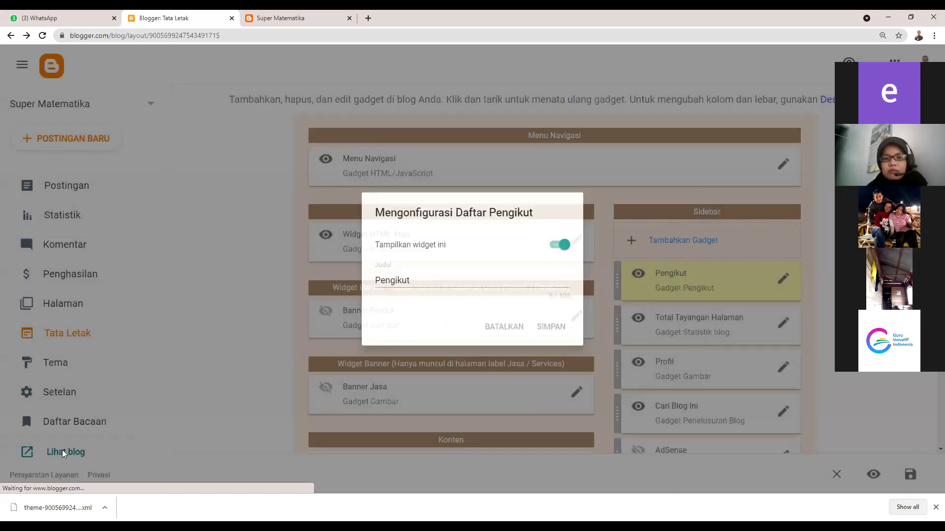
# - Look over the Sidebar gadgets, reload the live blog to examine the Pengikut gadget, and return to the layout page
pyautogui.scroll(-4, 576, 323)
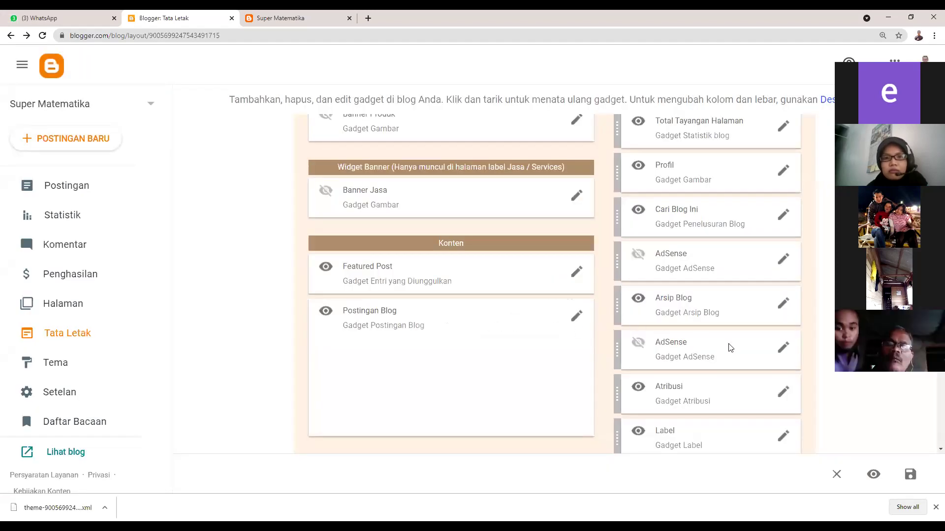
pyautogui.hotkey('ctrl', 'Tab')
pyautogui.press('F5')
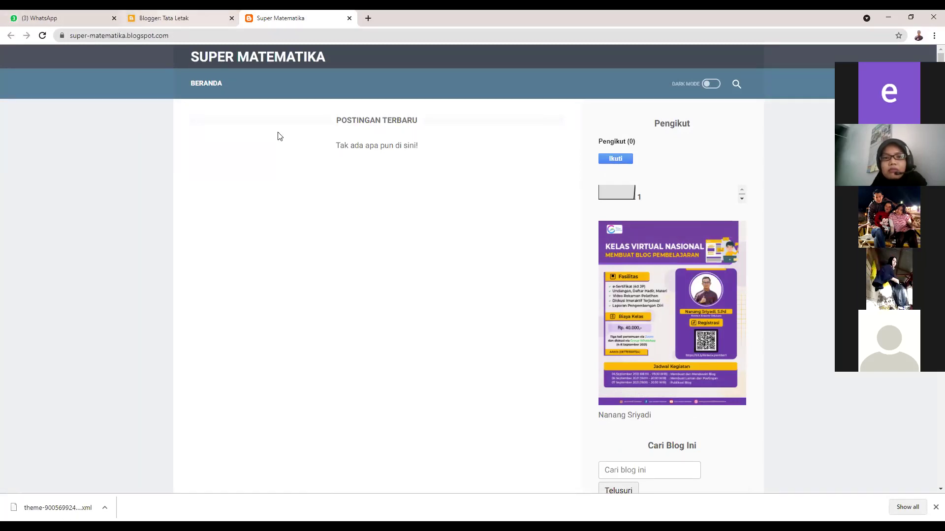
pyautogui.hotkey('ctrl', 'shift', 'Tab')
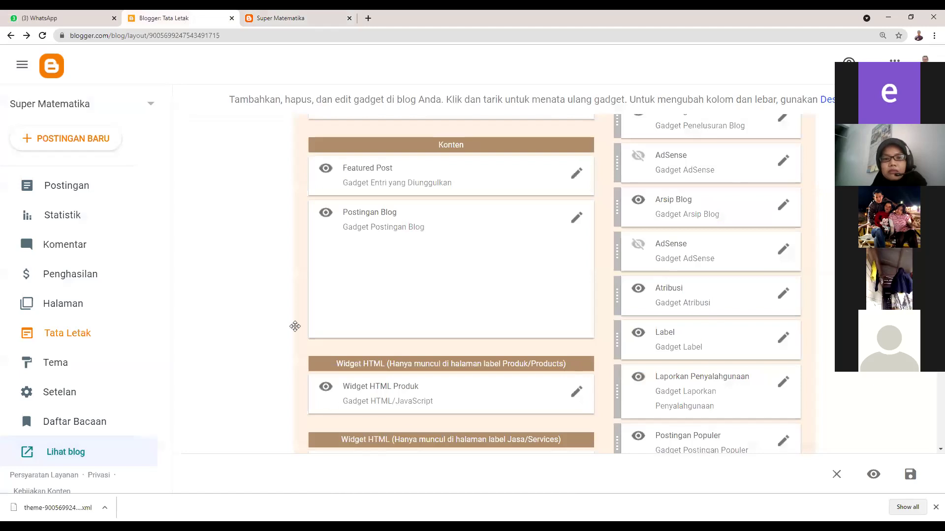
# - Examine the layout's footer sections, and compare them with the footer of the live blog page
pyautogui.scroll(-10, 414, 238)
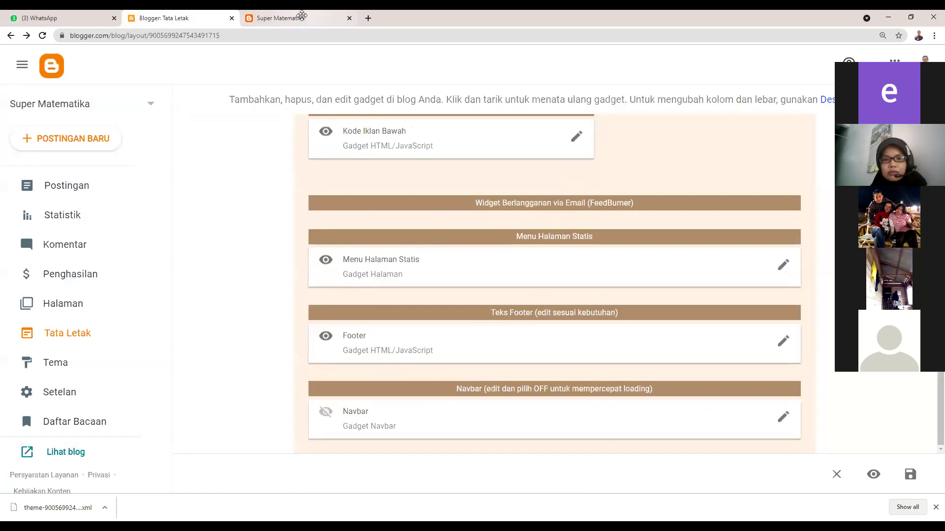
pyautogui.hotkey('ctrl', 'Tab')
pyautogui.scroll(-10, 454, 449)
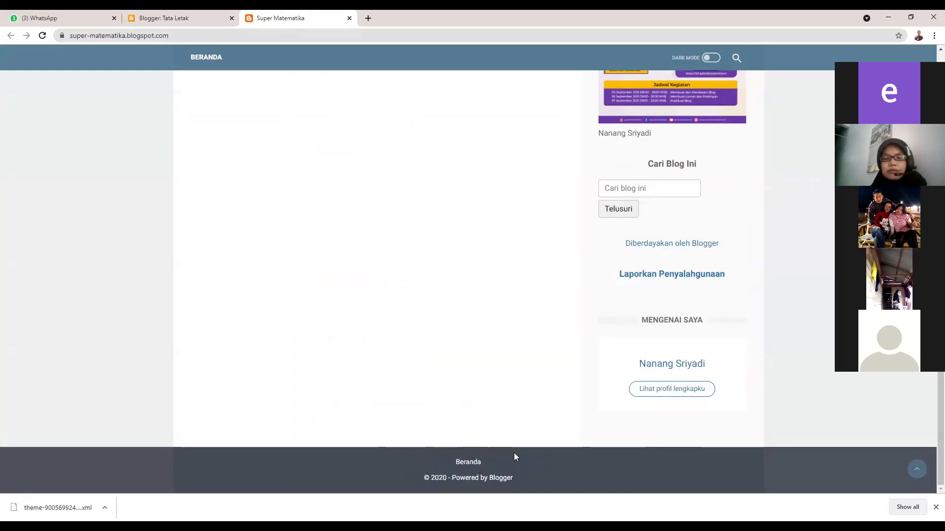
pyautogui.scroll(5, 515, 457)
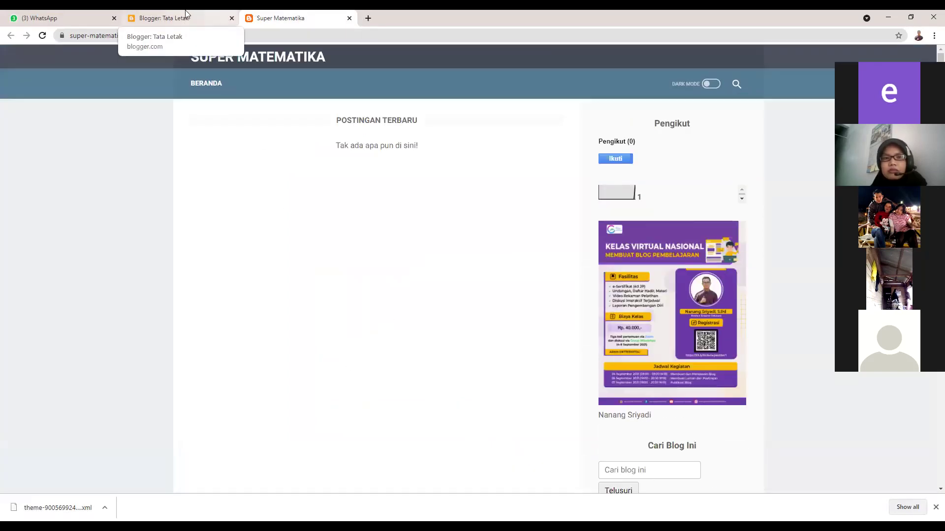
# - Return to the layout page and examine its gadget sections from Template Settings through Konten and Sidebar down to Navbar
pyautogui.hotkey('ctrl', 'pageup')
pyautogui.scroll(10, 695, 423)
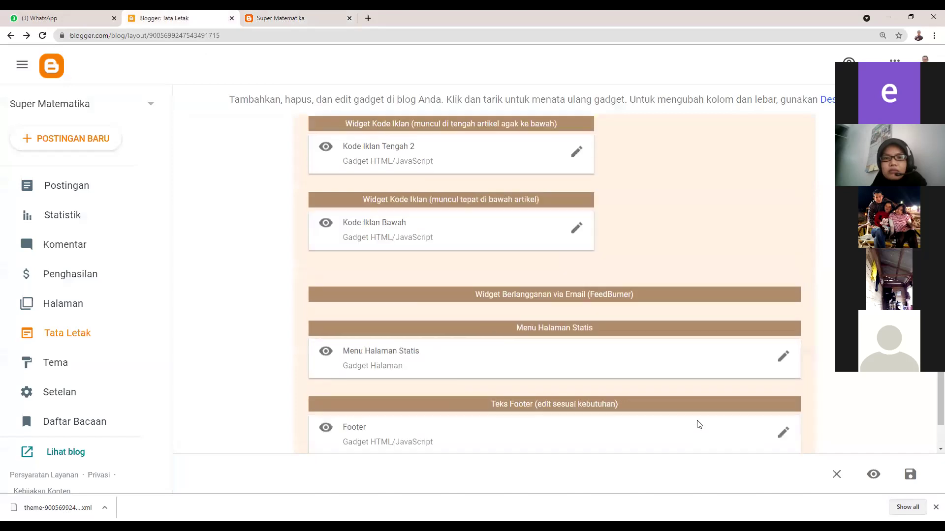
pyautogui.scroll(5, 694, 414)
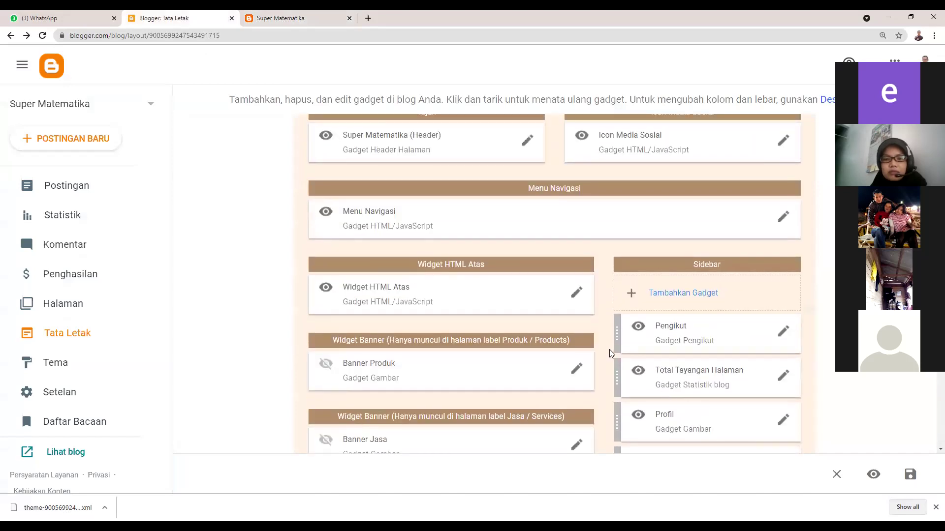
pyautogui.scroll(3, 322, 200)
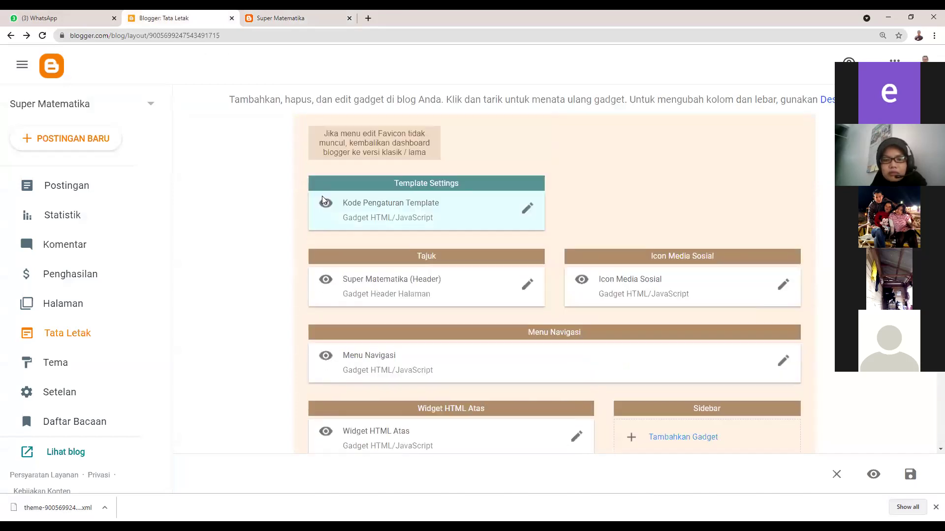
pyautogui.scroll(-1, 497, 352)
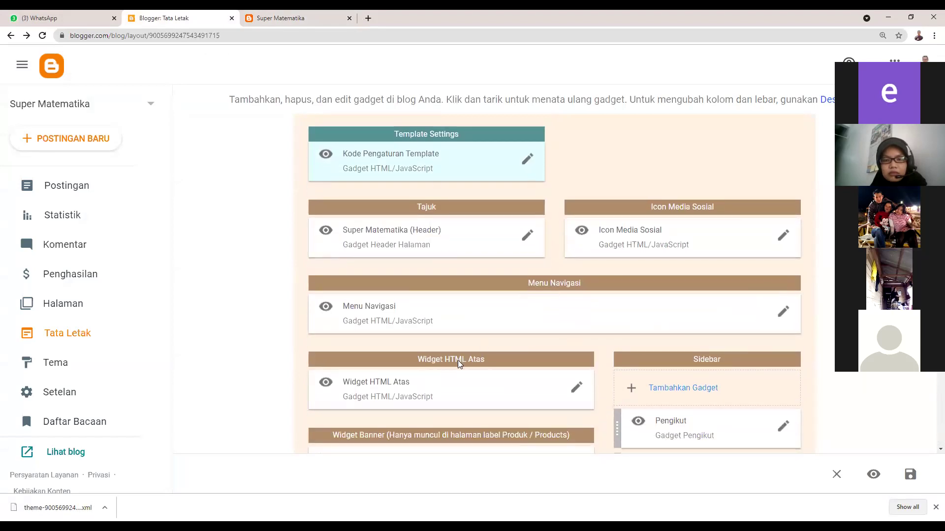
pyautogui.scroll(-3, 458, 361)
pyautogui.scroll(-4, 464, 339)
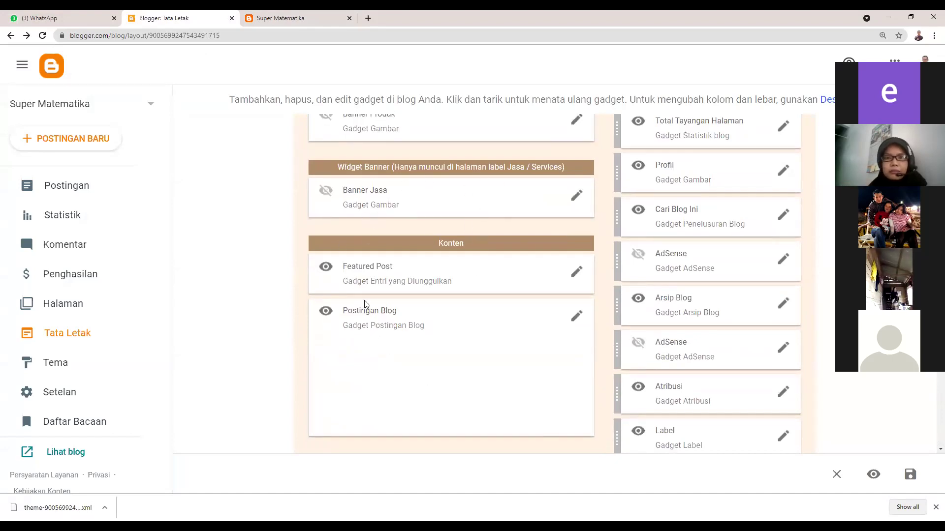
pyautogui.scroll(3, 725, 221)
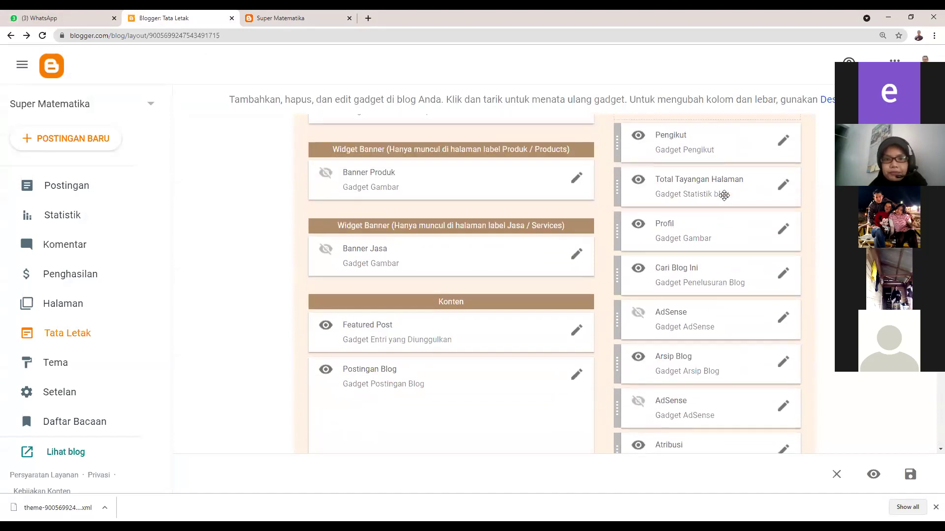
pyautogui.scroll(-2, 732, 322)
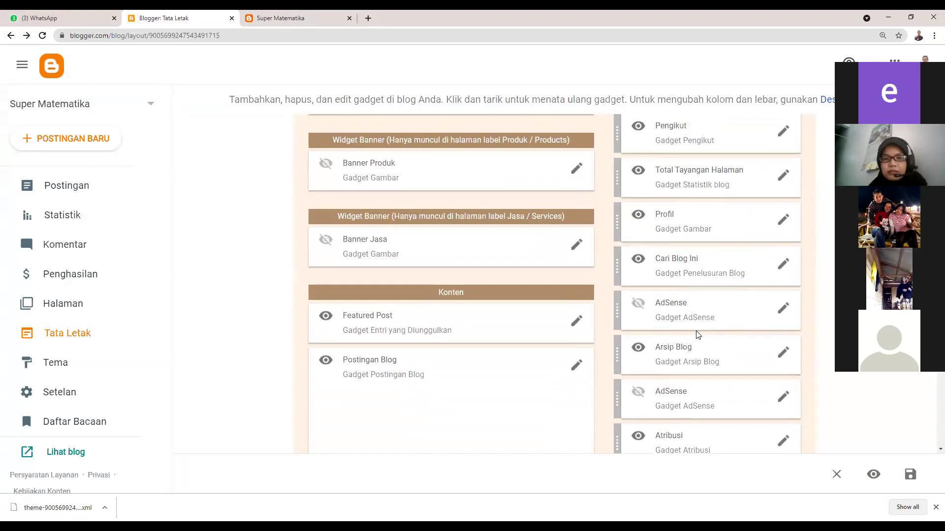
pyautogui.scroll(-5, 694, 327)
pyautogui.scroll(-12, 706, 355)
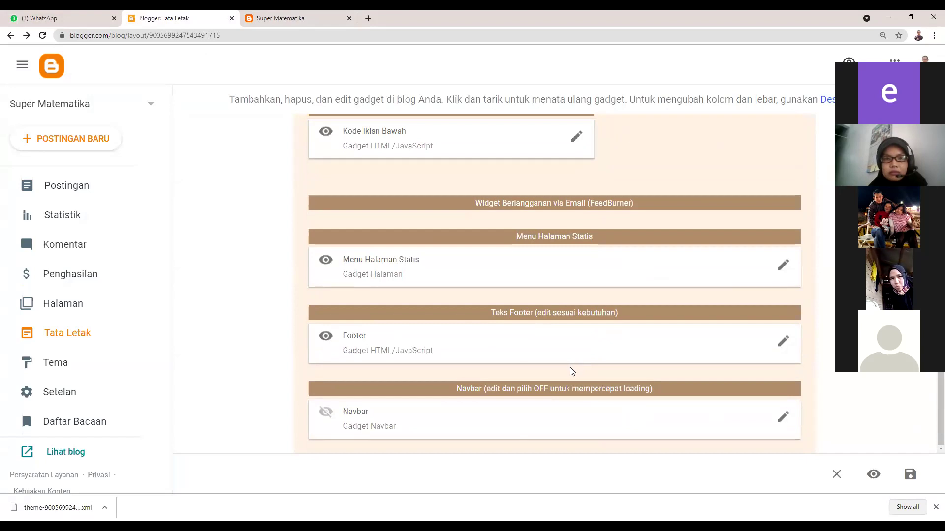
pyautogui.scroll(3, 571, 370)
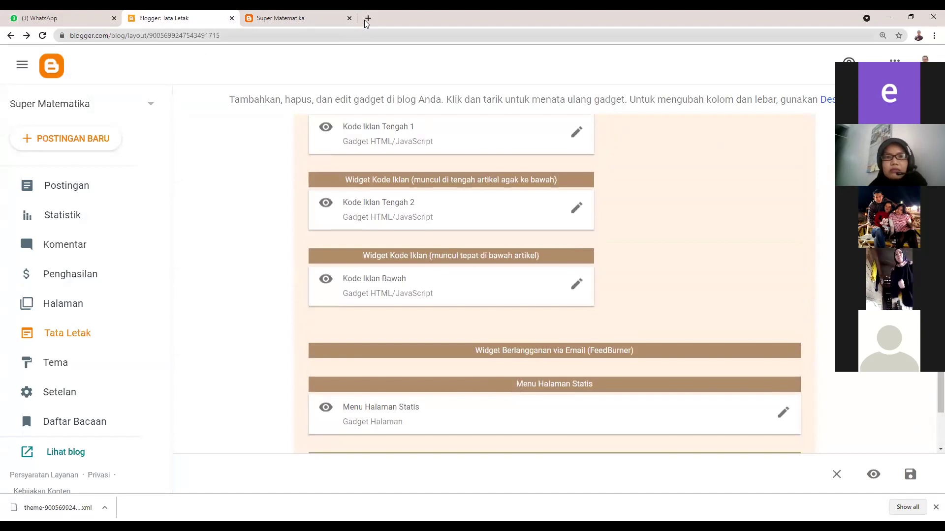
# - Open the trainer's own finished blog site in a new browser tab as an example
pyautogui.click(366, 21)
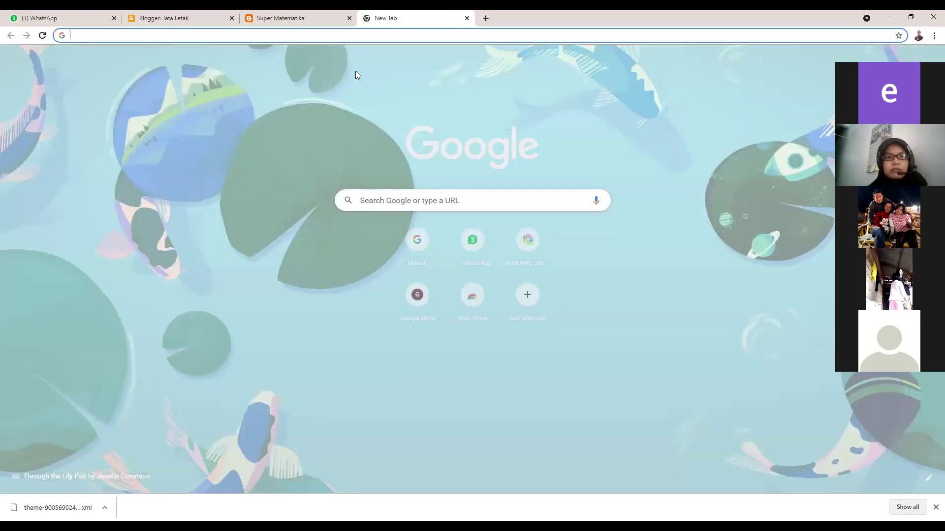
pyautogui.write('nanangsriyadi.online')
pyautogui.press('Return')
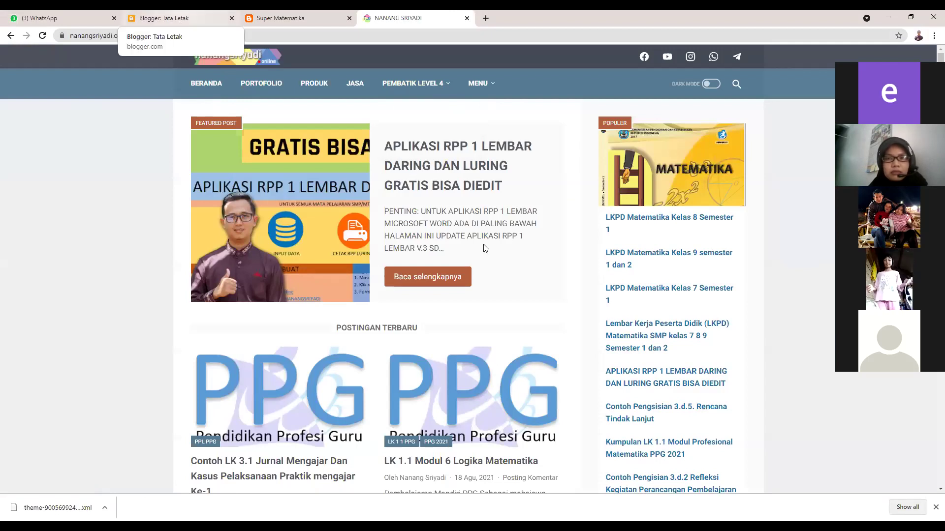
# - Compare the Menu Navigasi gadget's configuration with the navigation menu on the example blog, and save the gadget with its content left empty
pyautogui.click(164, 18)
pyautogui.scroll(7, 516, 266)
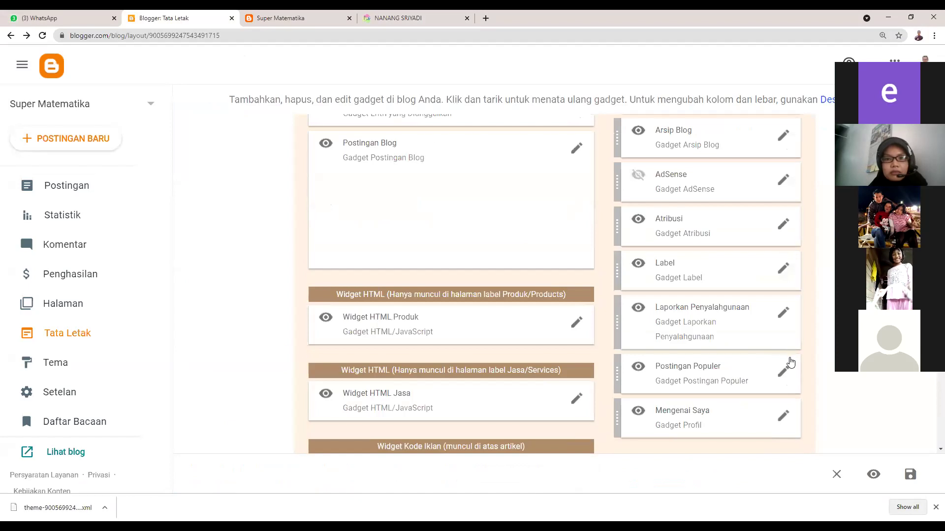
pyautogui.scroll(6, 784, 359)
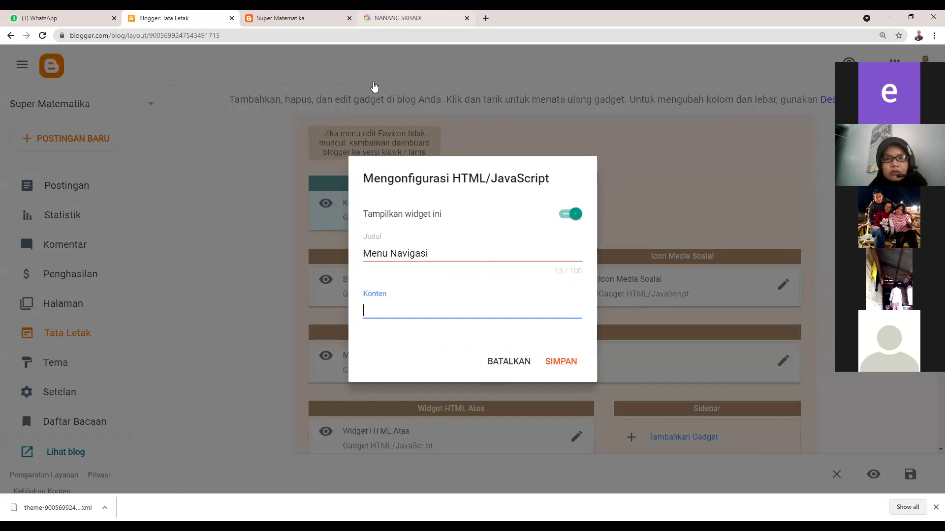
pyautogui.hotkey('ctrl', '4')
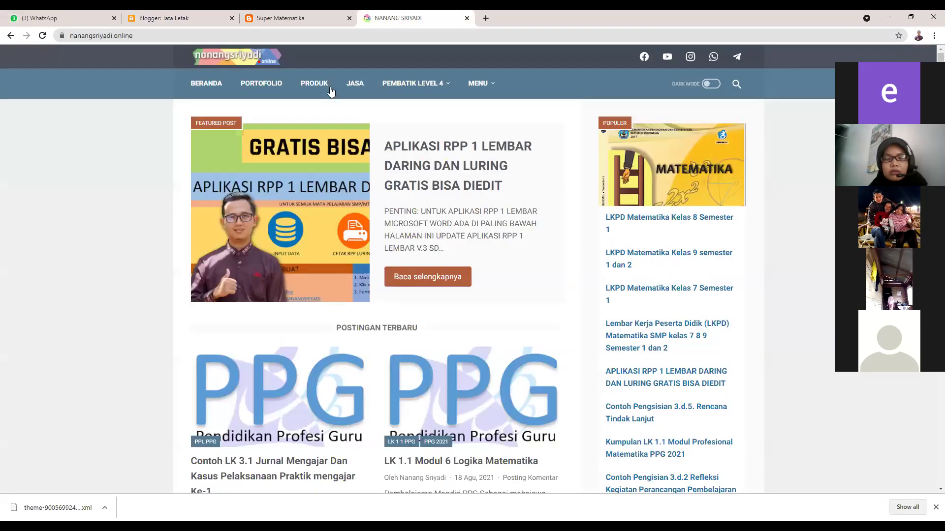
pyautogui.click(478, 83)
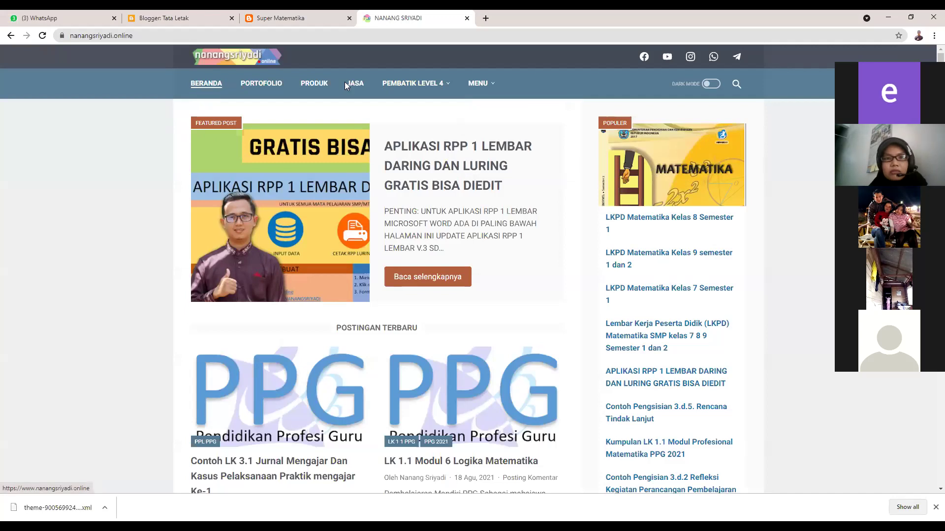
pyautogui.moveTo(478, 83)
pyautogui.moveTo(413, 84)
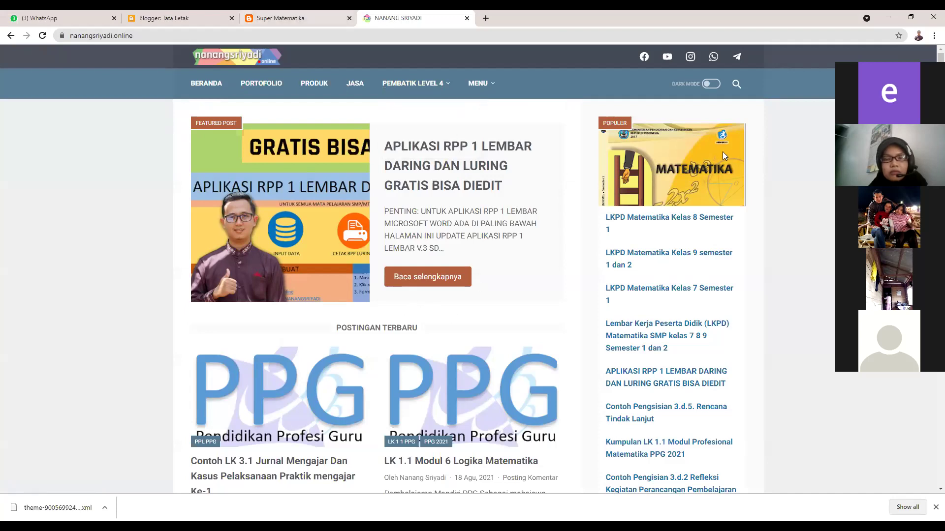
pyautogui.click(187, 18)
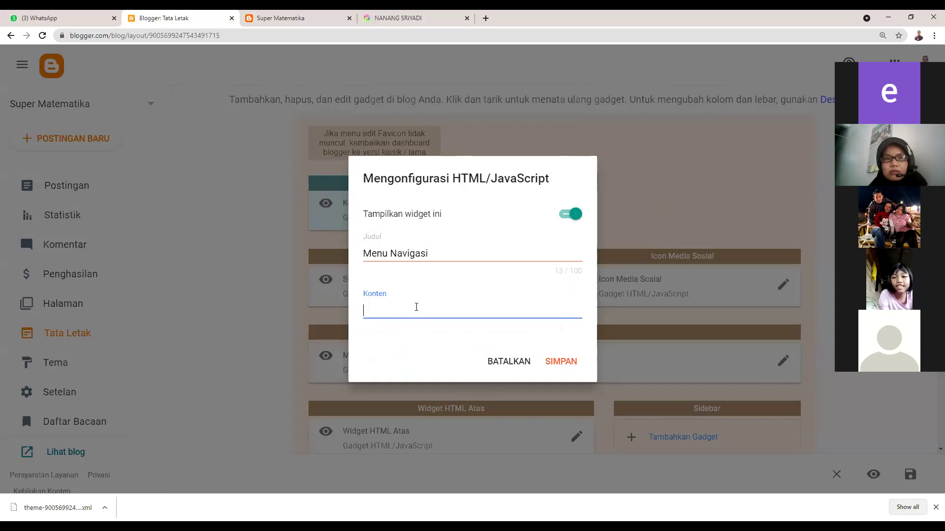
pyautogui.click(571, 369)
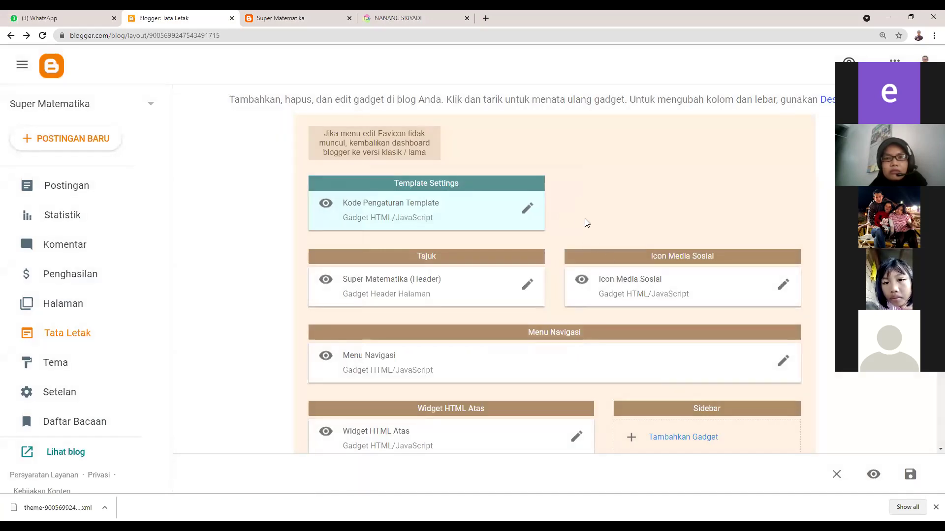
# - Look over the layout's ad-code, Sidebar Sticky and footer sections, check the example blog's home page again, and return to the layout page
pyautogui.scroll(-4, 586, 223)
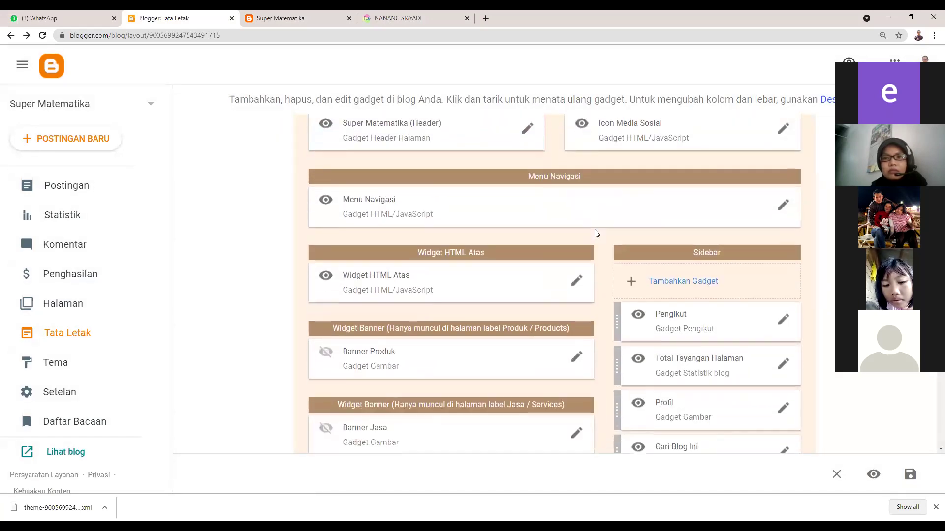
pyautogui.scroll(-10, 599, 240)
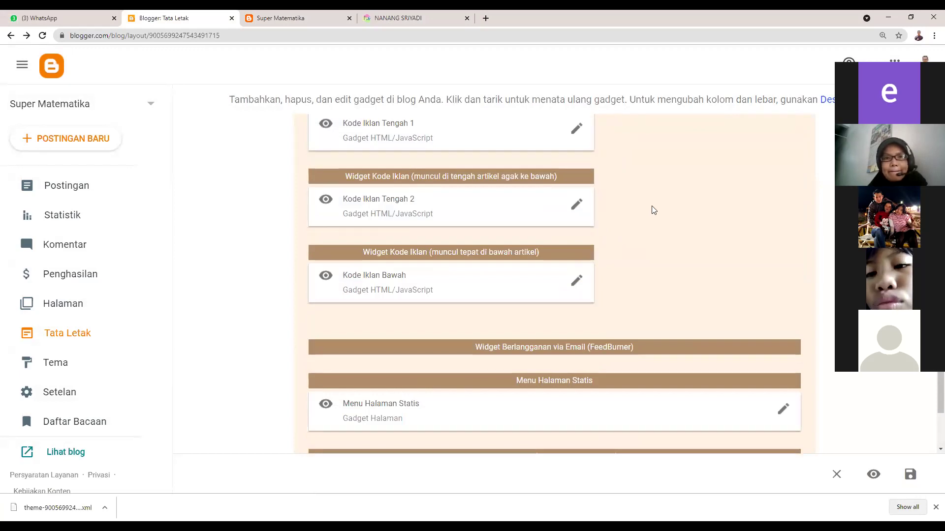
pyautogui.scroll(1, 682, 217)
pyautogui.scroll(1, 629, 312)
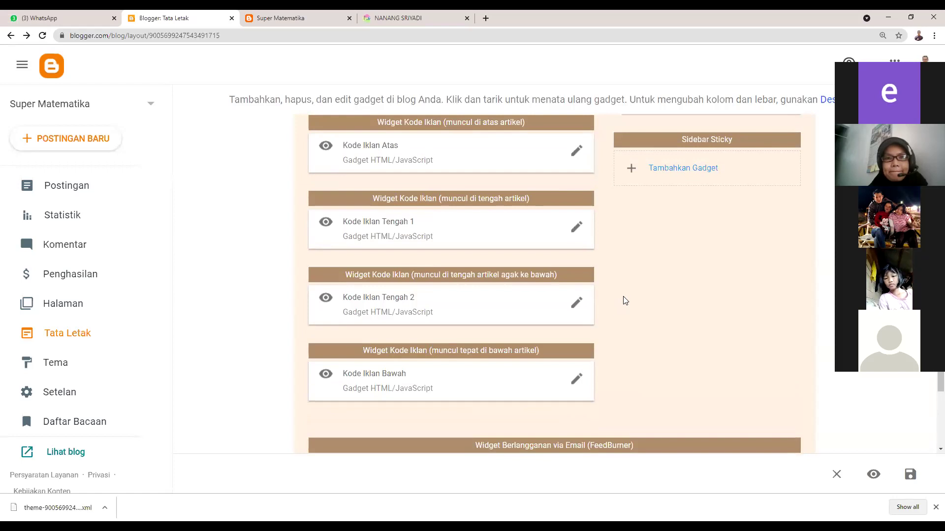
pyautogui.scroll(-5, 625, 308)
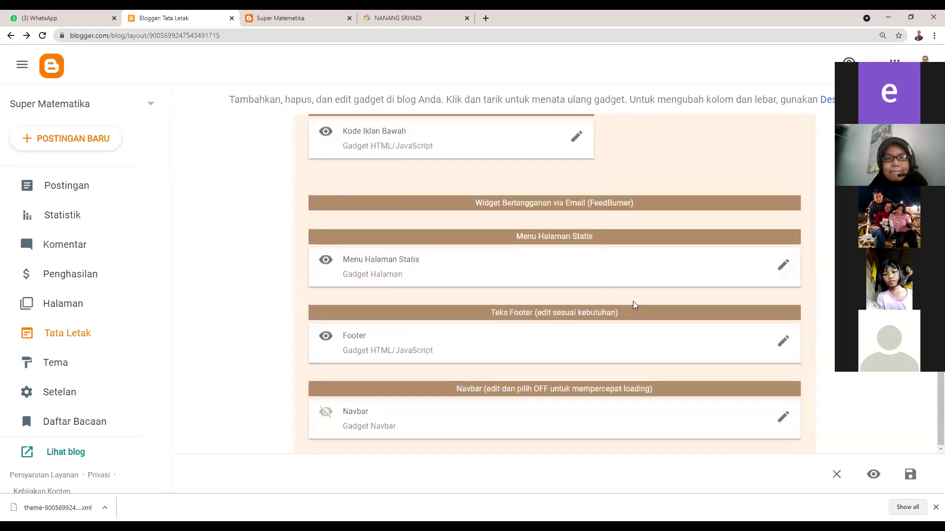
pyautogui.scroll(5, 633, 302)
pyautogui.scroll(5, 552, 317)
pyautogui.scroll(10, 552, 318)
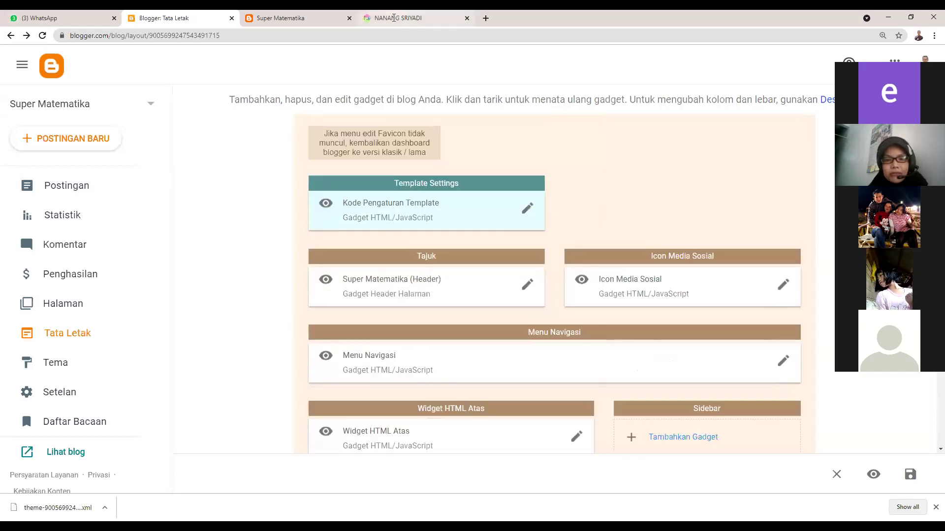
pyautogui.hotkey('ctrl', 'Tab')
pyautogui.hotkey('ctrl', 'Tab')
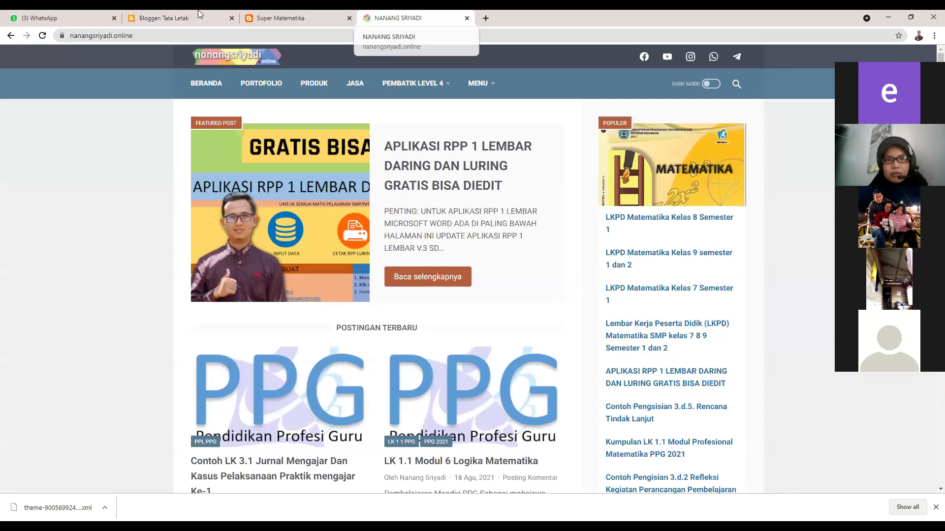
pyautogui.hotkey('ctrl', 'Tab')
pyautogui.hotkey('ctrl', 'Tab')
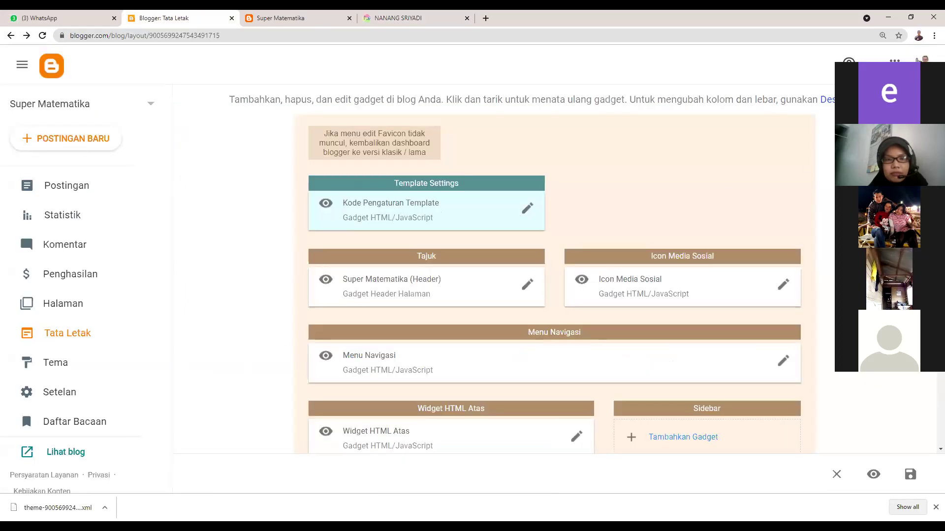
pyautogui.click(19, 66)
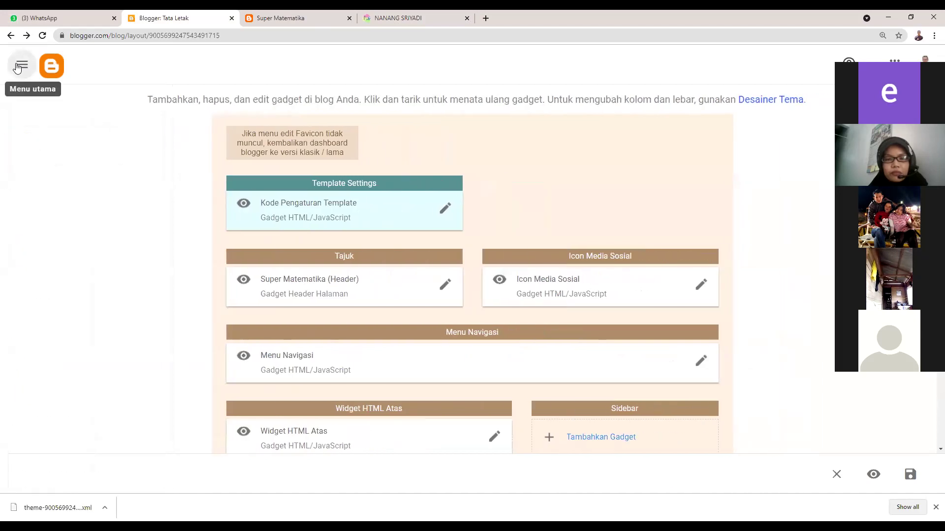
pyautogui.click(18, 66)
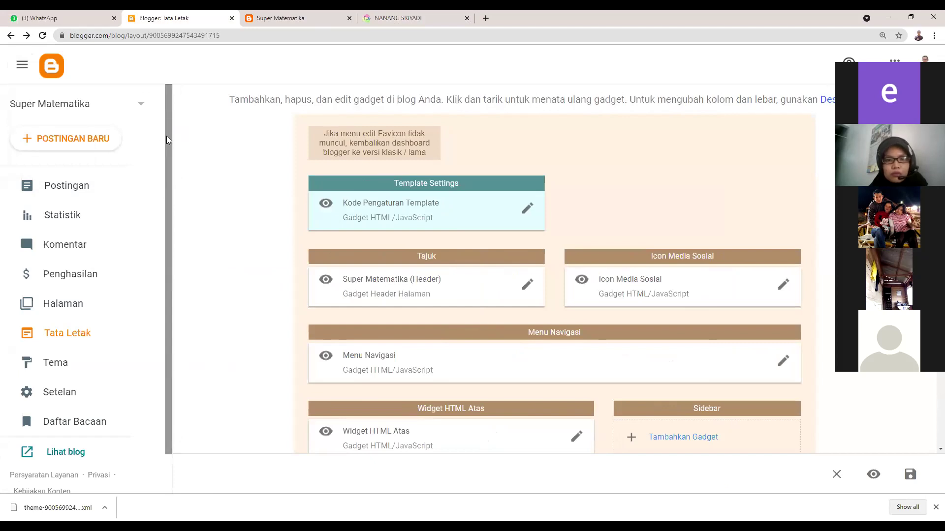
pyautogui.click(97, 37)
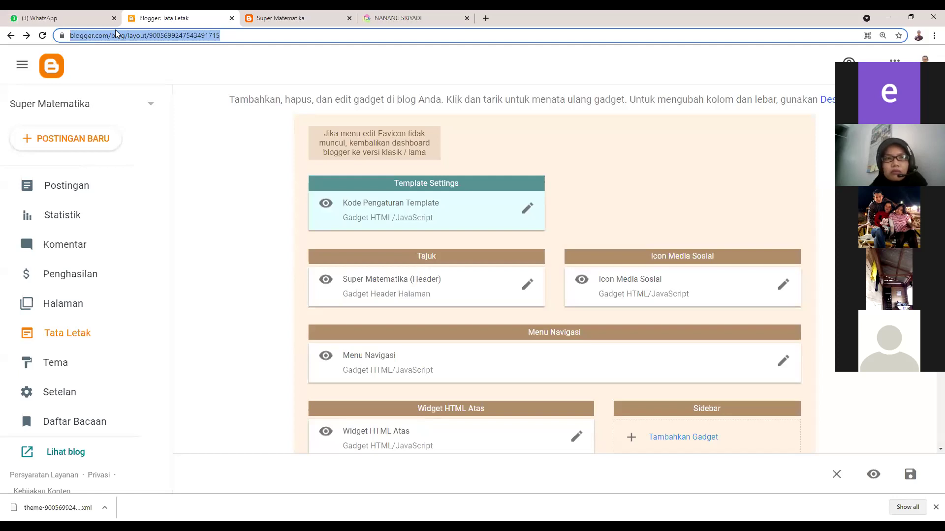
pyautogui.click(148, 62)
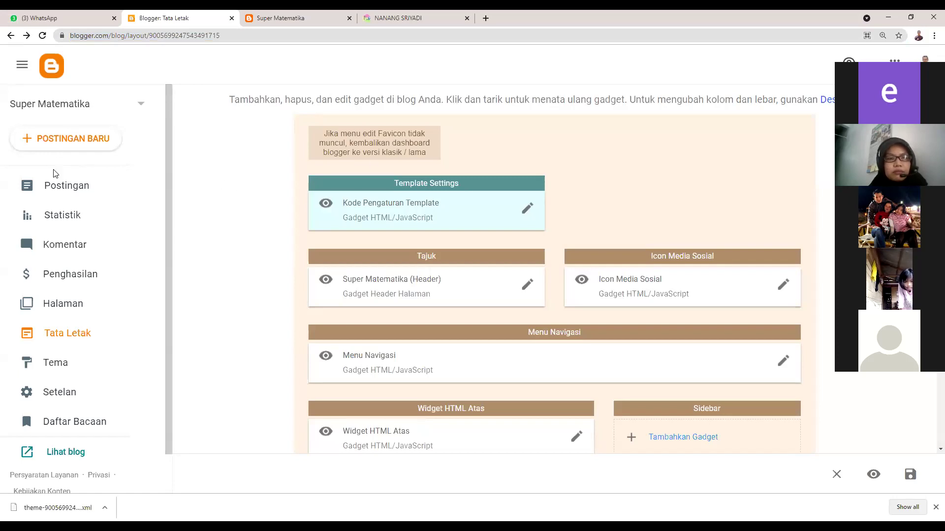
# - Open the Postingan page, and examine the list of blogs and the title dialog for a new blog without creating one
pyautogui.click(59, 185)
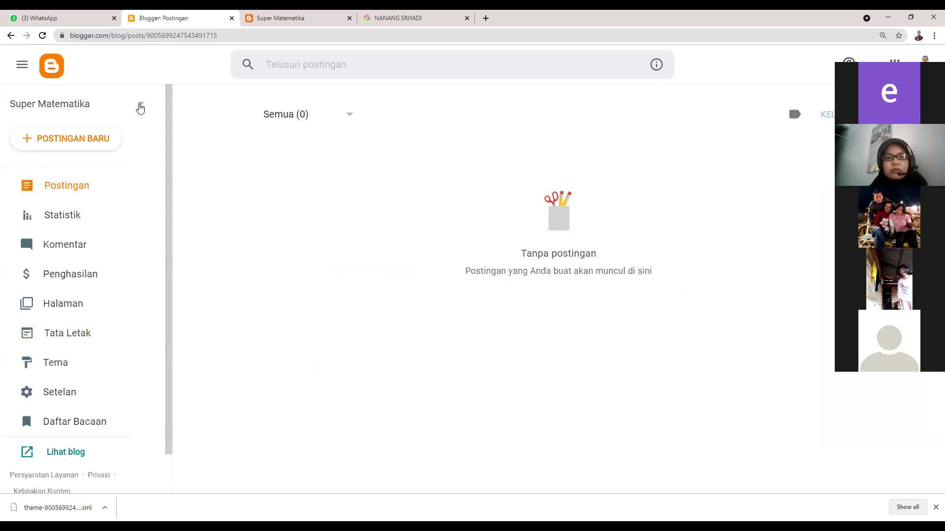
pyautogui.click(140, 108)
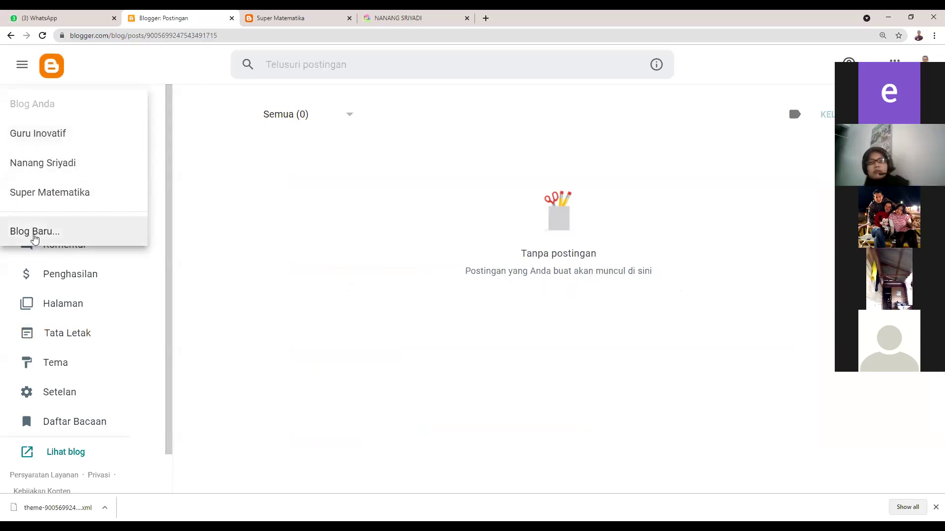
pyautogui.click(37, 233)
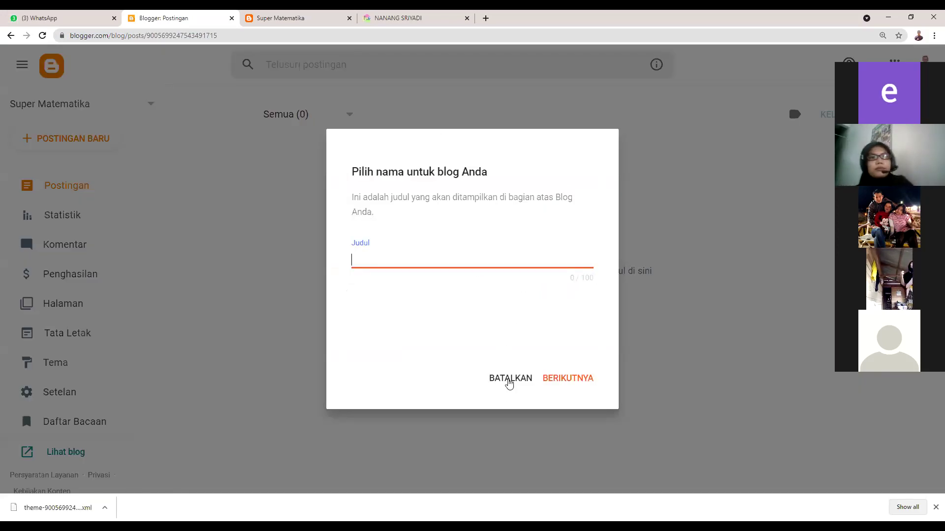
pyautogui.click(509, 383)
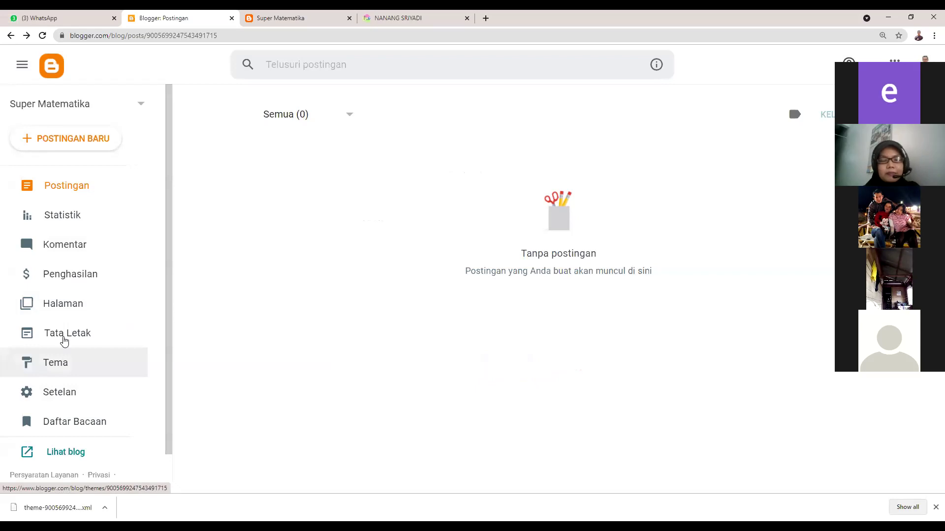
# - Open the Tema page and restore the blog's theme from the backup file theme-9005699247543491715.xml in Downloads
pyautogui.click(69, 364)
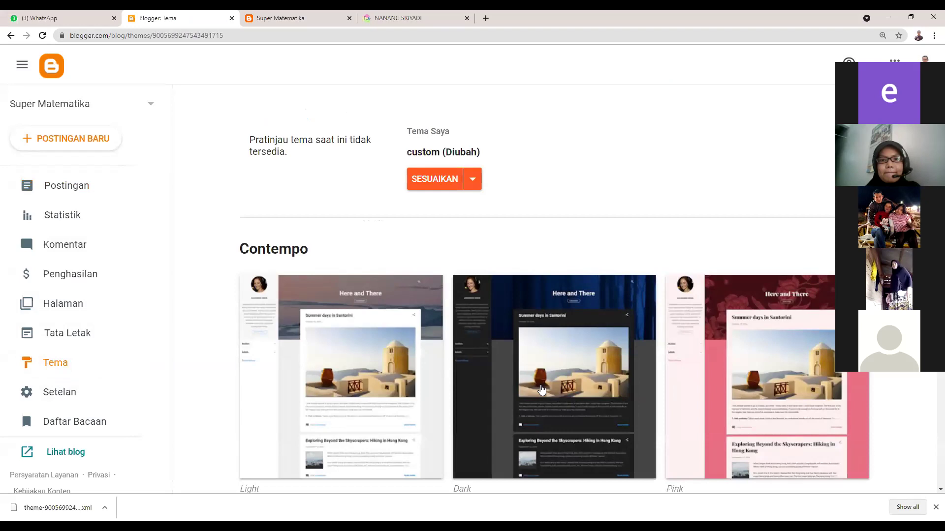
pyautogui.scroll(-20, 541, 379)
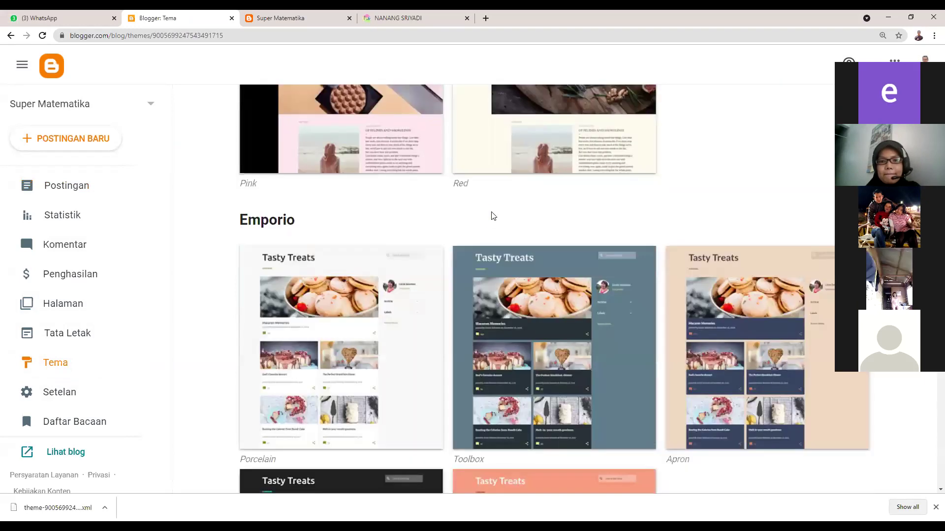
pyautogui.scroll(1, 487, 202)
pyautogui.scroll(20, 473, 184)
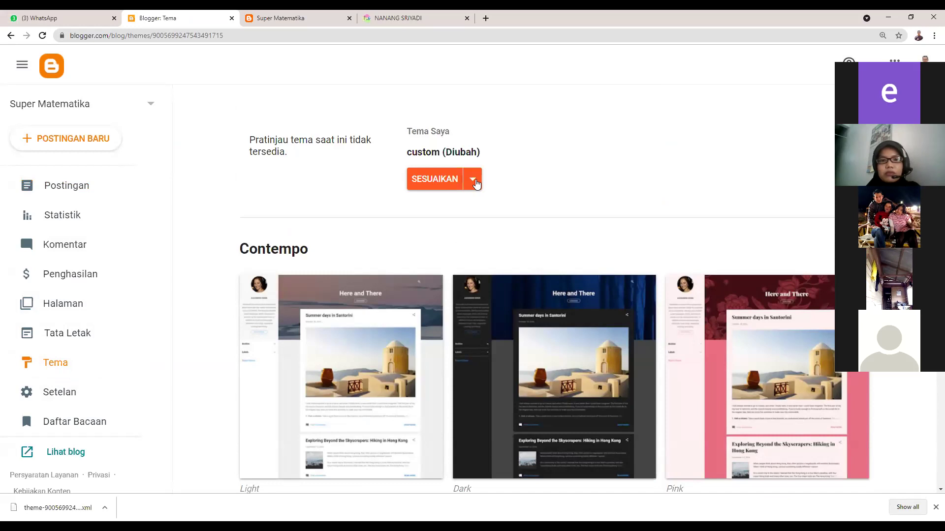
pyautogui.click(473, 180)
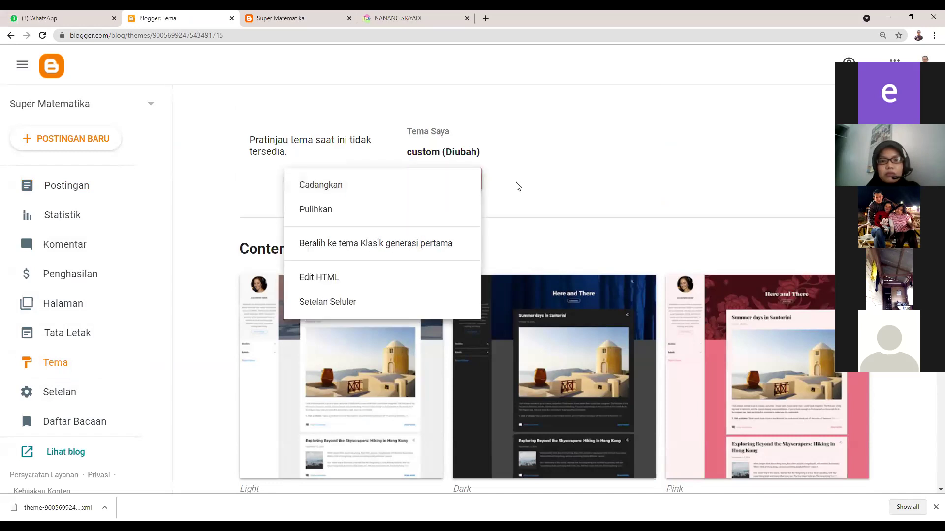
pyautogui.click(512, 186)
pyautogui.click(427, 198)
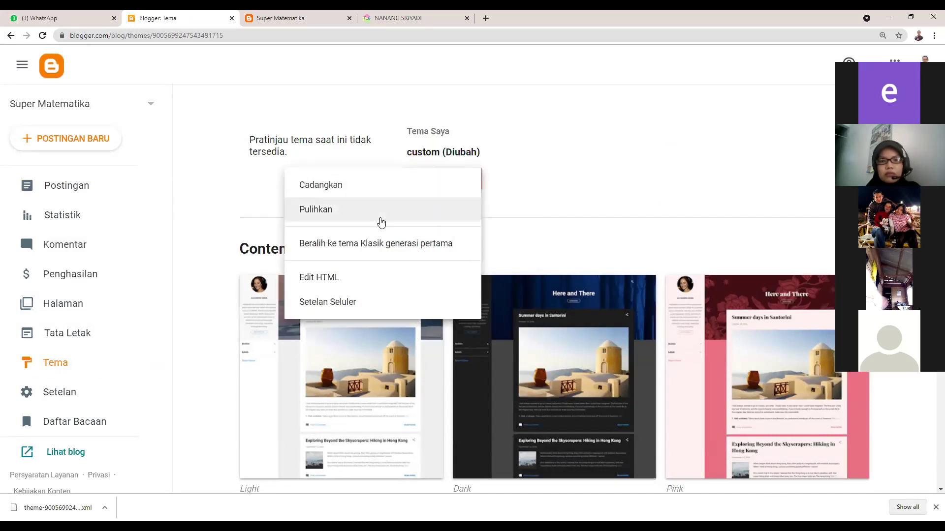
pyautogui.click(392, 215)
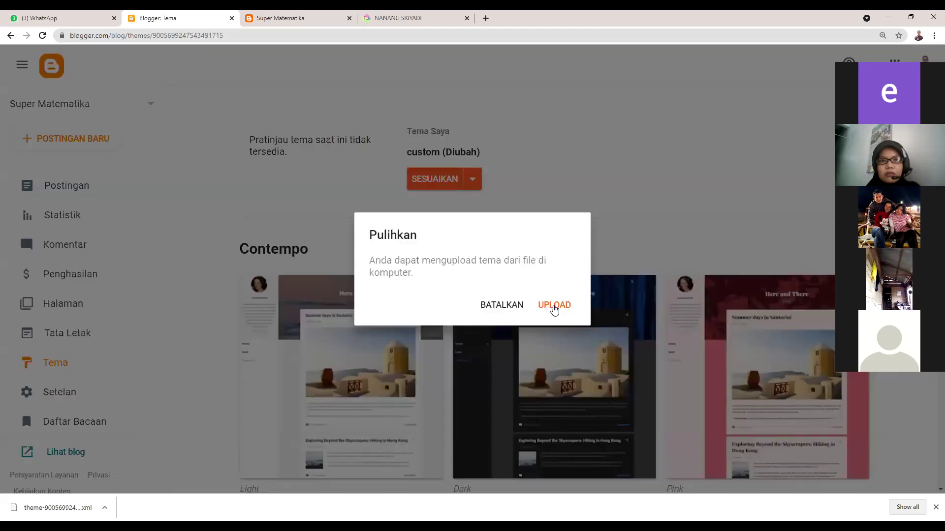
pyautogui.click(554, 306)
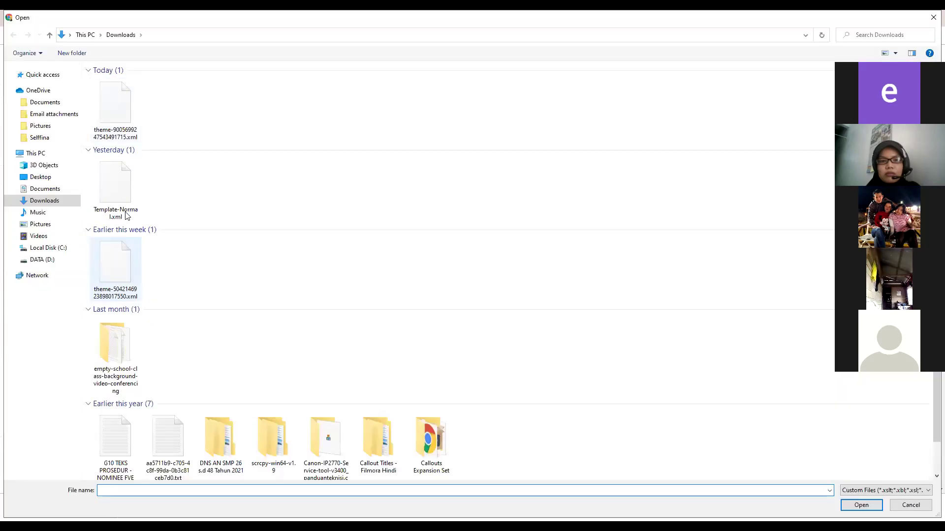
pyautogui.click(105, 110)
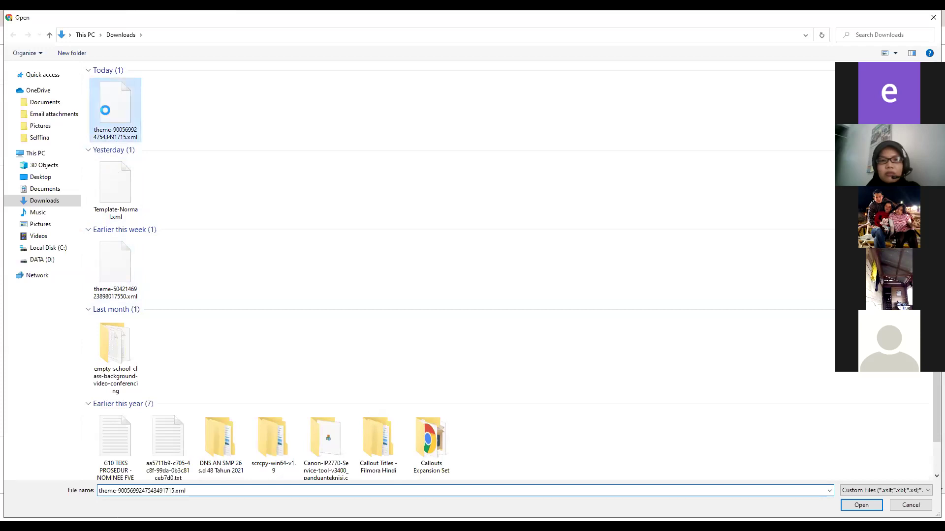
pyautogui.doubleClick(105, 110)
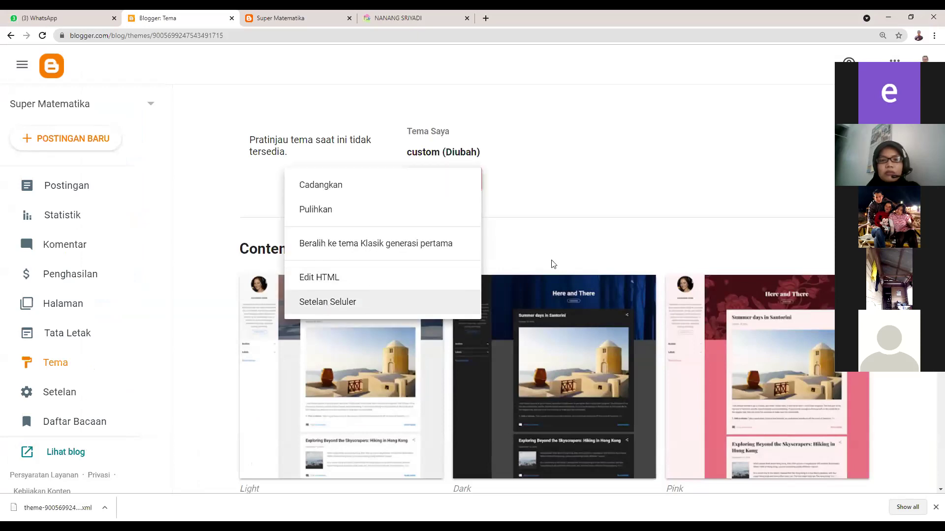
# - Set the mobile settings to show the Desktop theme on mobile devices, and save them
pyautogui.click(359, 300)
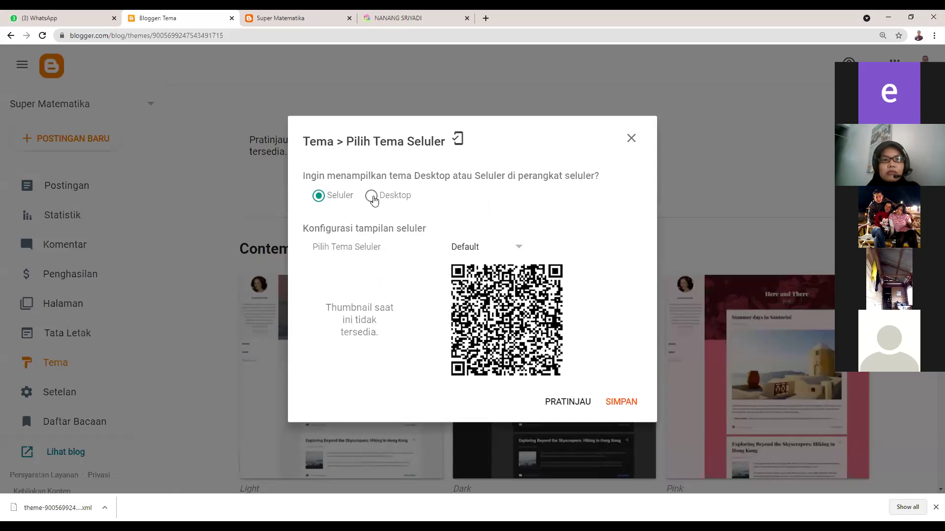
pyautogui.click(372, 196)
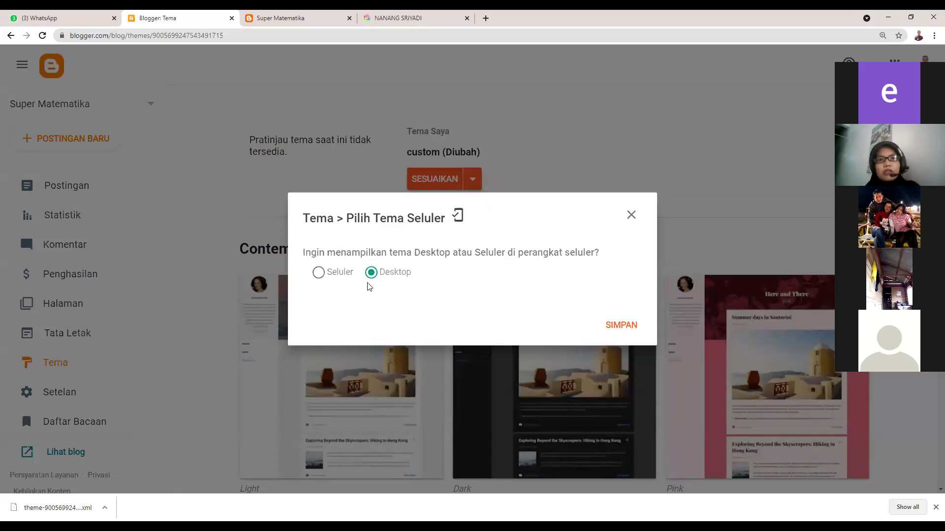
pyautogui.click(624, 326)
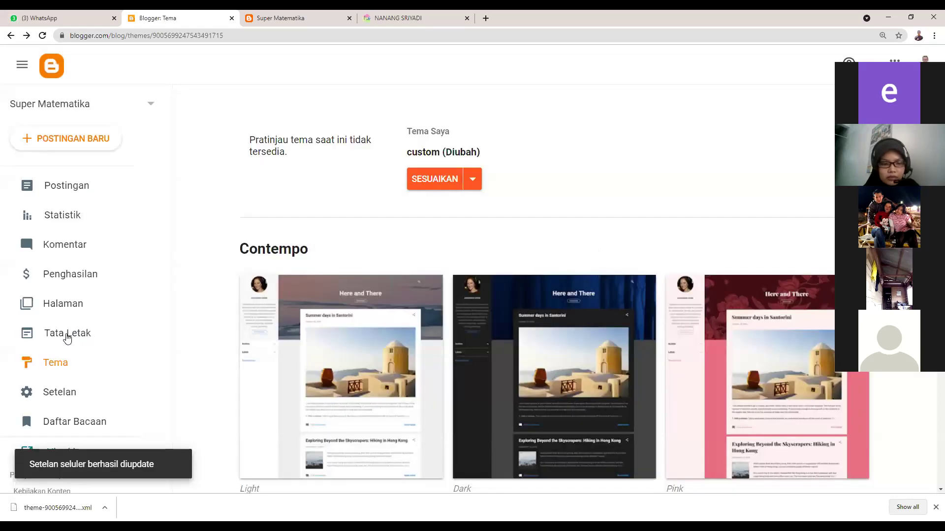
# - Look over the gadget sections of the Tata Letak page down to the footer, and open the Menu Halaman Statis gadget's configuration
pyautogui.click(68, 337)
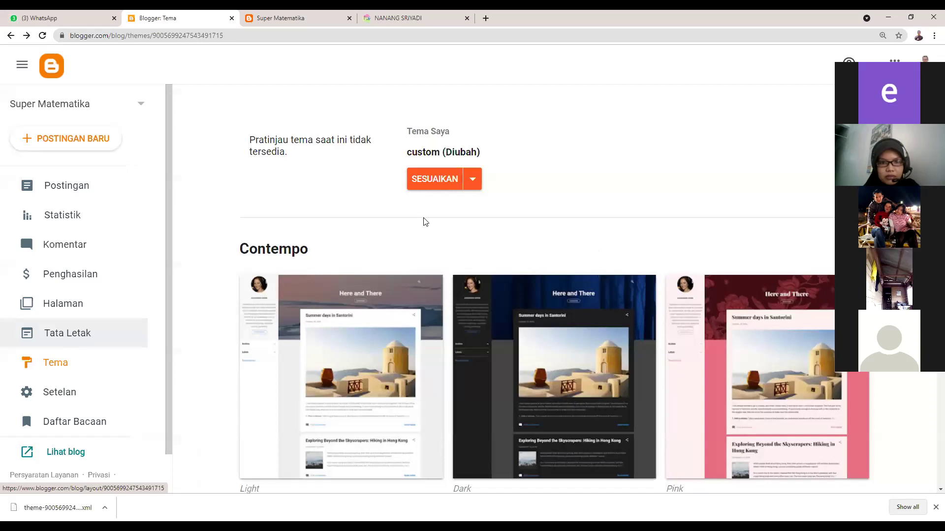
pyautogui.scroll(-3, 445, 262)
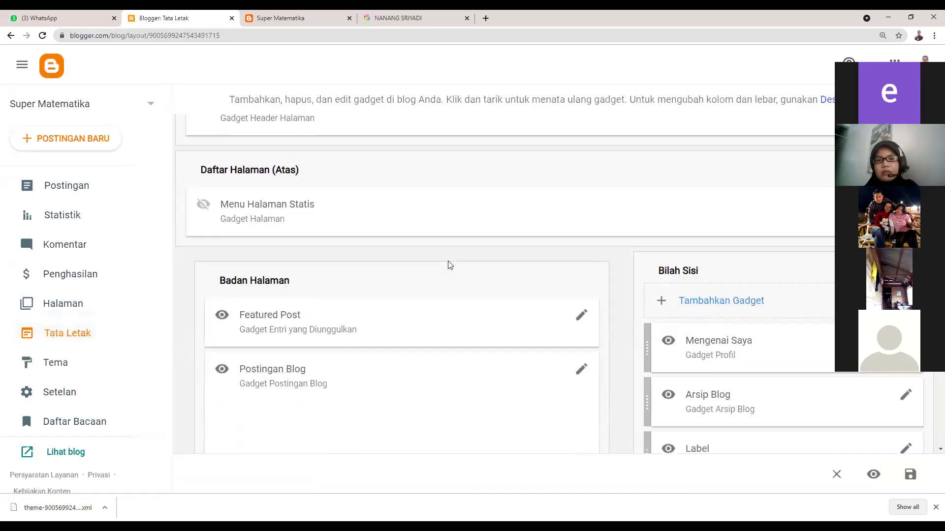
pyautogui.scroll(-2, 458, 263)
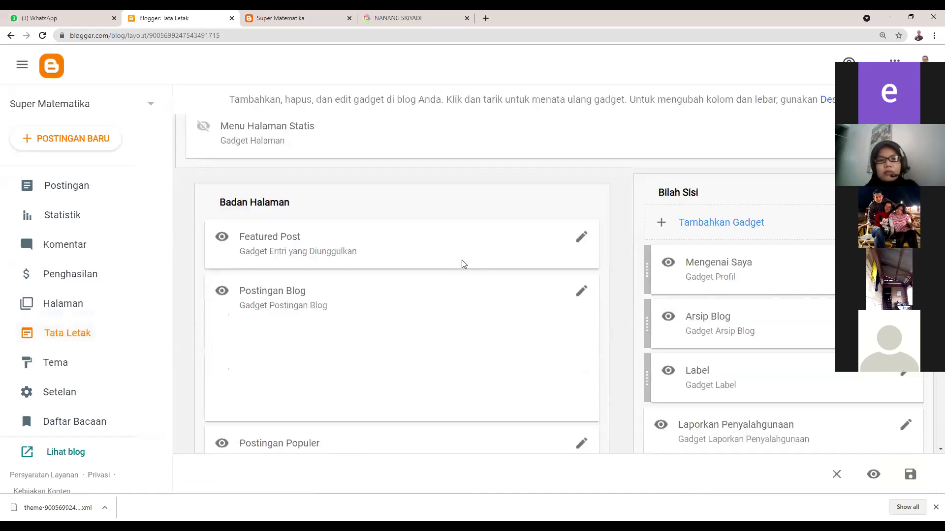
pyautogui.scroll(-20, 464, 268)
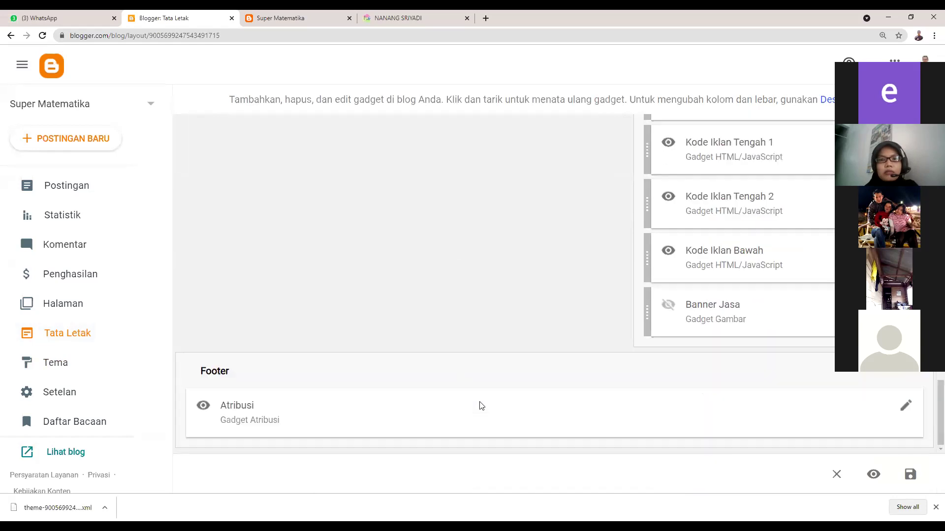
pyautogui.scroll(20, 481, 398)
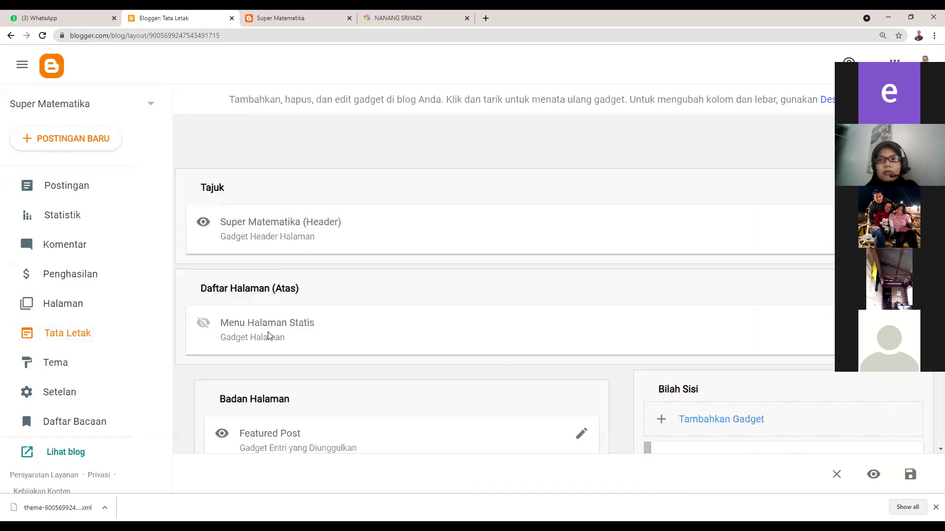
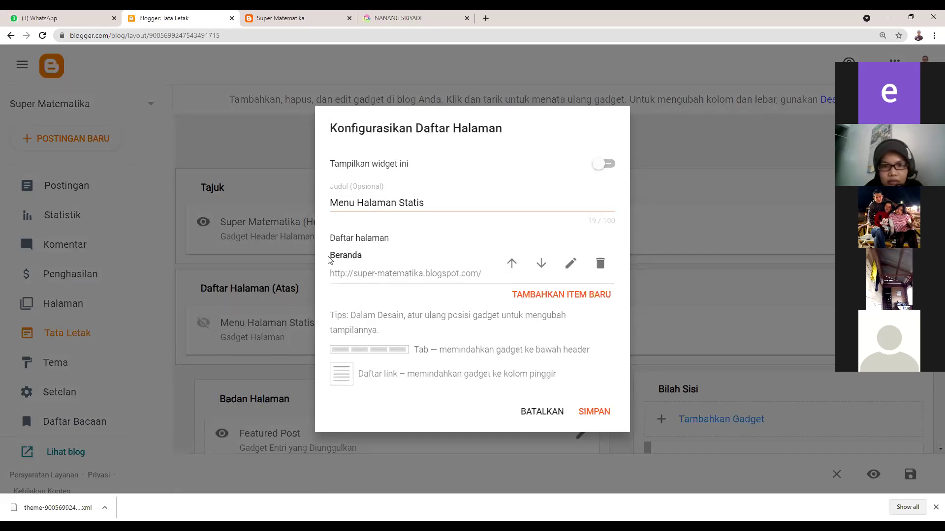
pyautogui.click(592, 299)
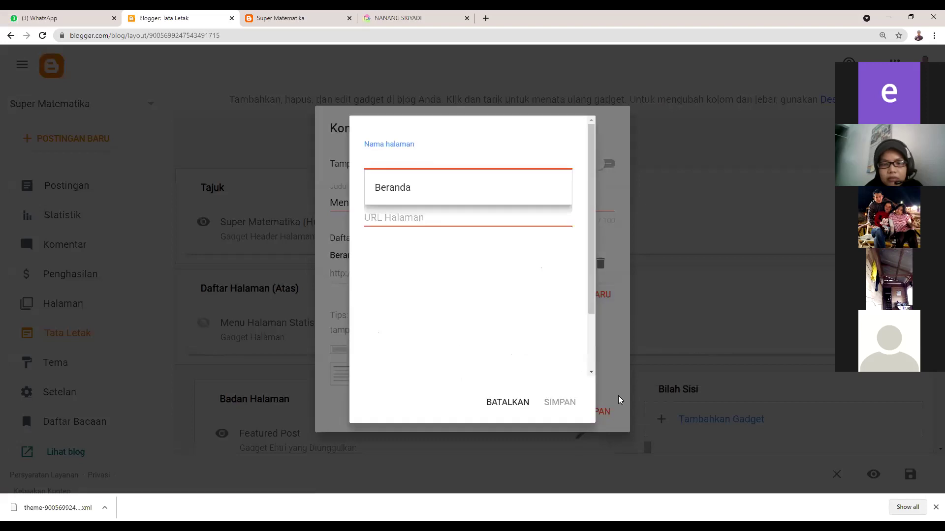
pyautogui.write('SELA')
pyautogui.press('BackSpace')
pyautogui.press('BackSpace')
pyautogui.press('BackSpace')
pyautogui.press('BackSpace')
pyautogui.write('K')
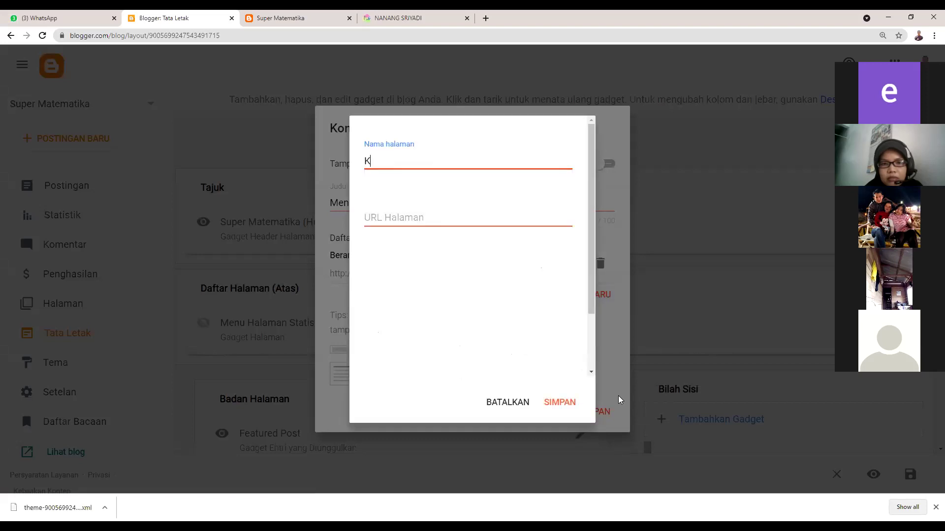
pyautogui.write('elas 7')
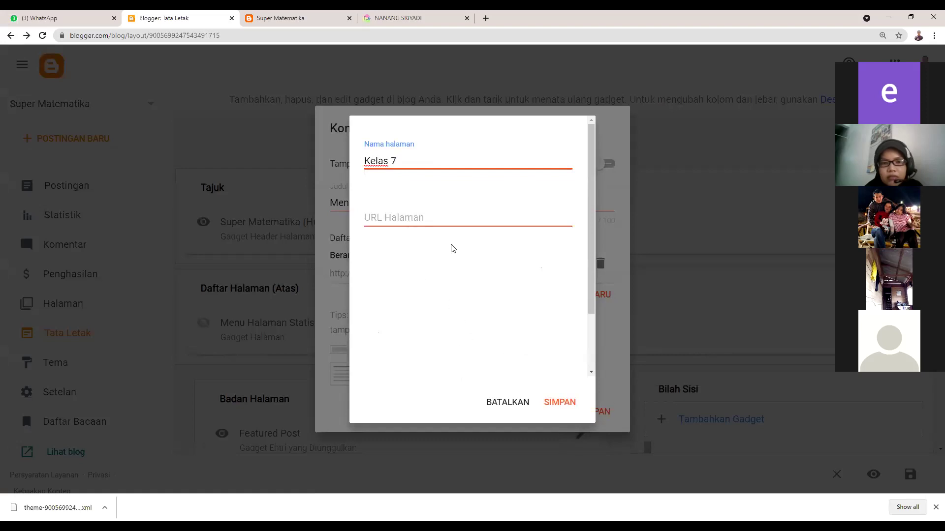
pyautogui.click(486, 244)
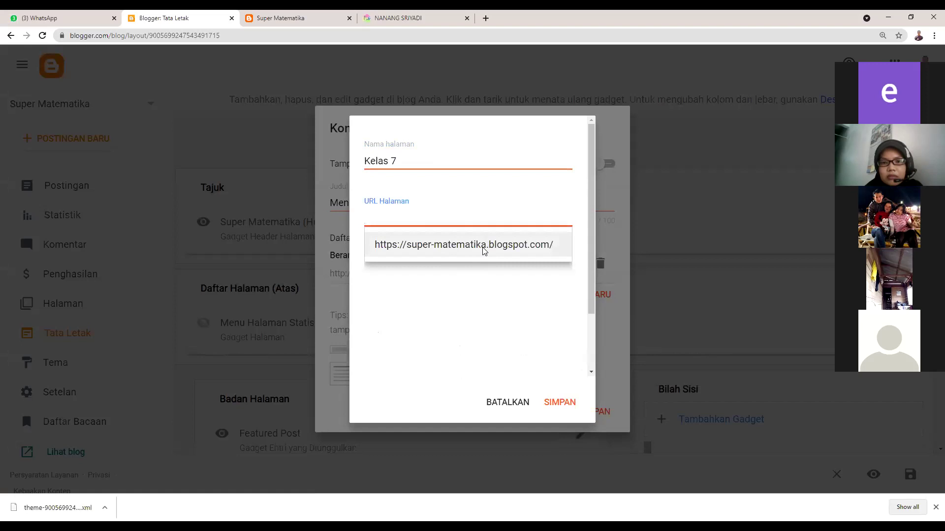
pyautogui.click(483, 250)
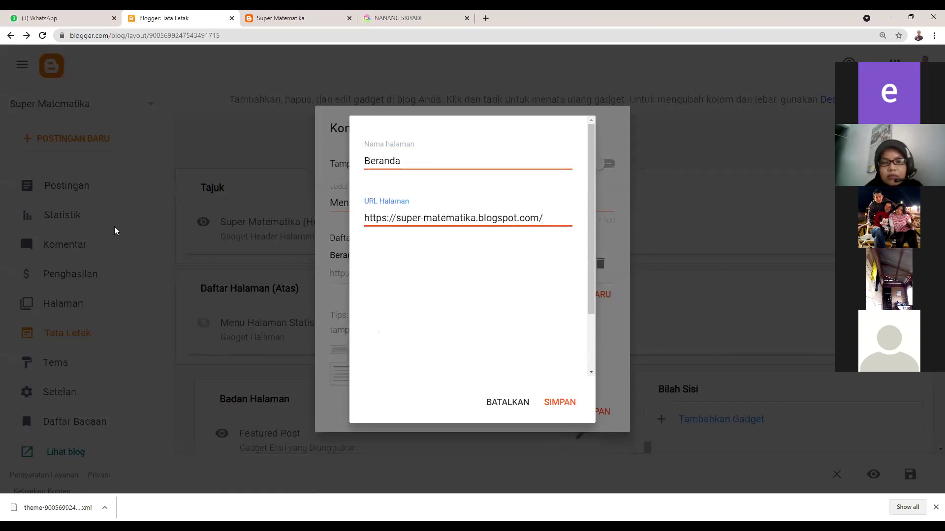
pyautogui.write('Kelas7')
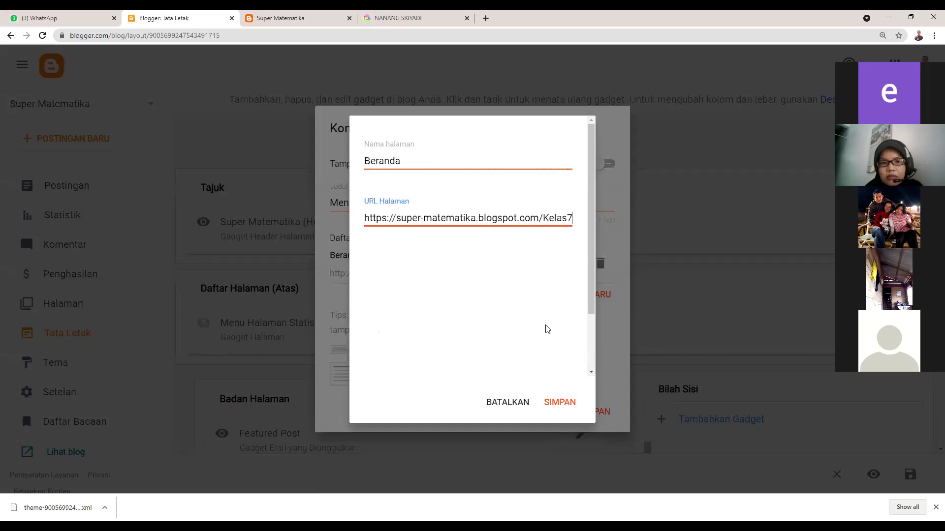
pyautogui.click(561, 399)
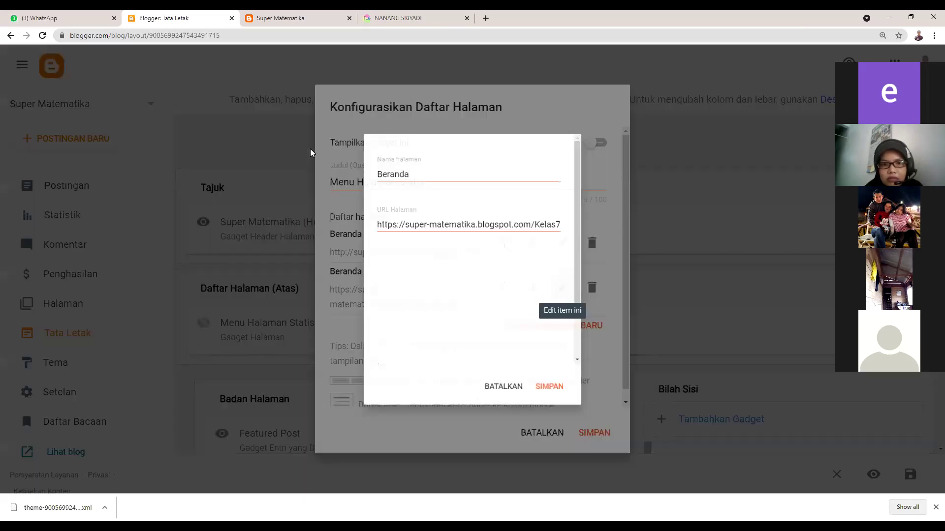
pyautogui.write('Kelas 7')
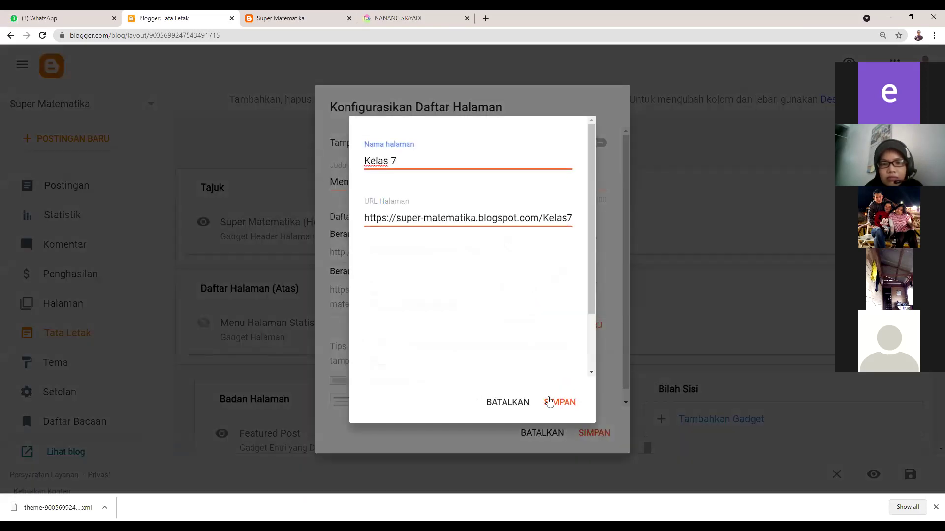
pyautogui.click(559, 406)
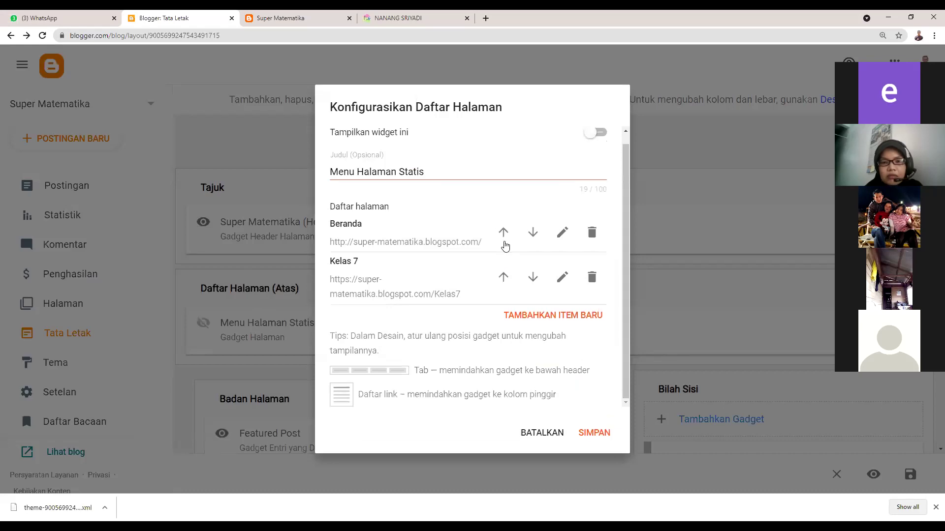
# - Move Kelas 7 above Beranda in the page list, and save the gadget with its widget display turned on
pyautogui.click(504, 288)
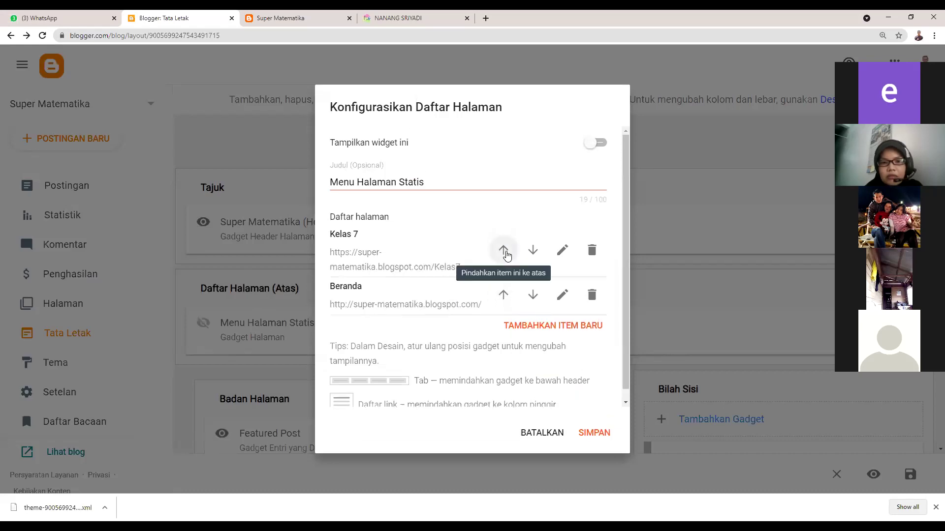
pyautogui.click(594, 144)
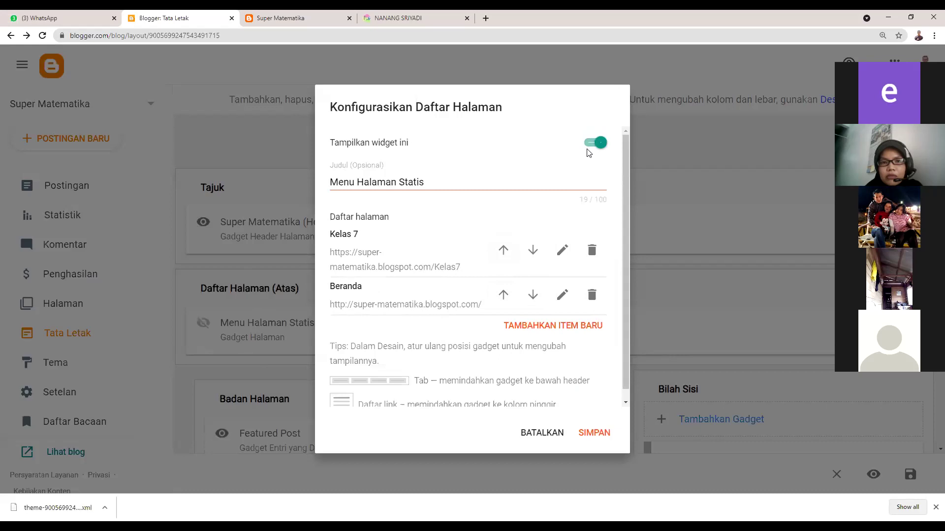
pyautogui.click(592, 430)
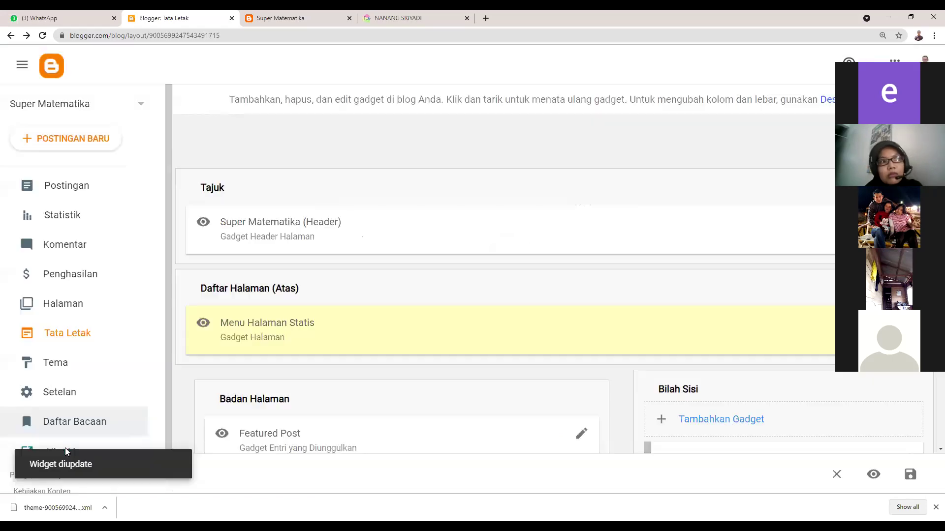
# - View the live Super Matematika blog's page menu, and return to the Bilah Sisi section of the layout
pyautogui.click(65, 451)
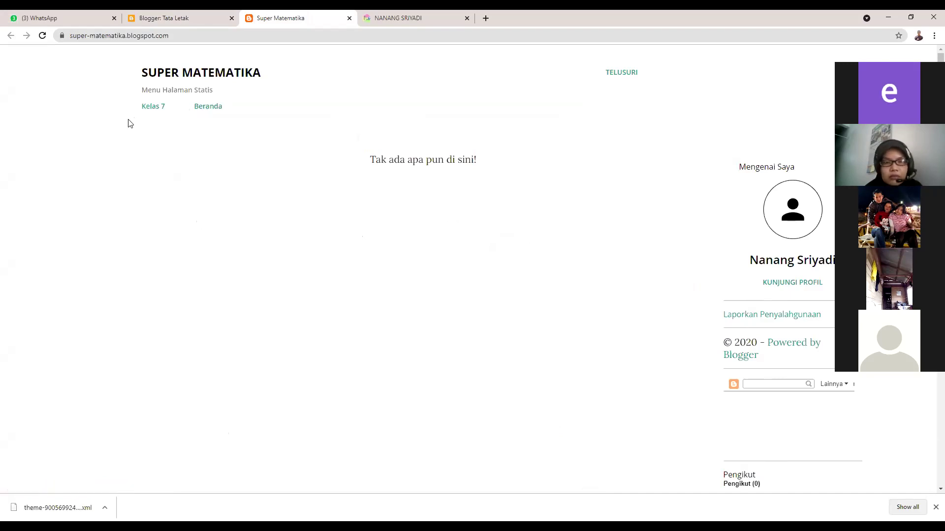
pyautogui.click(183, 19)
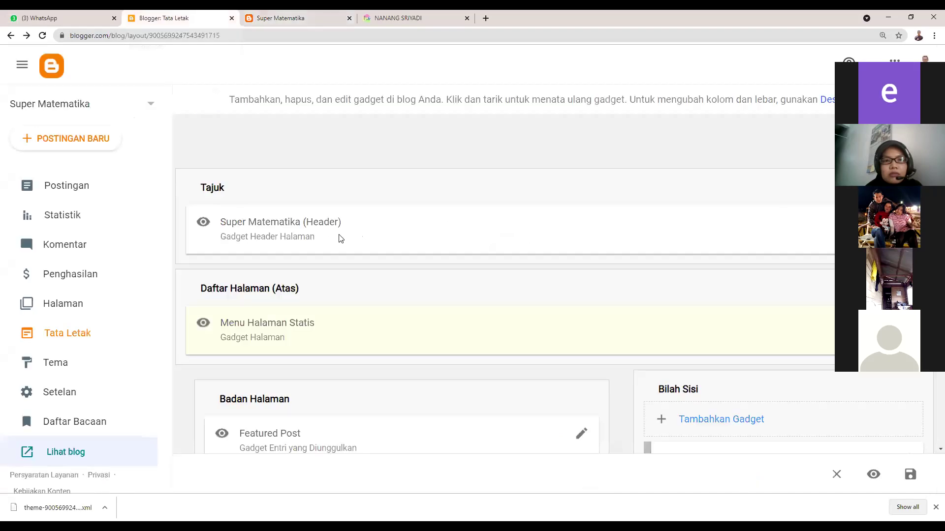
pyautogui.scroll(-2, 470, 347)
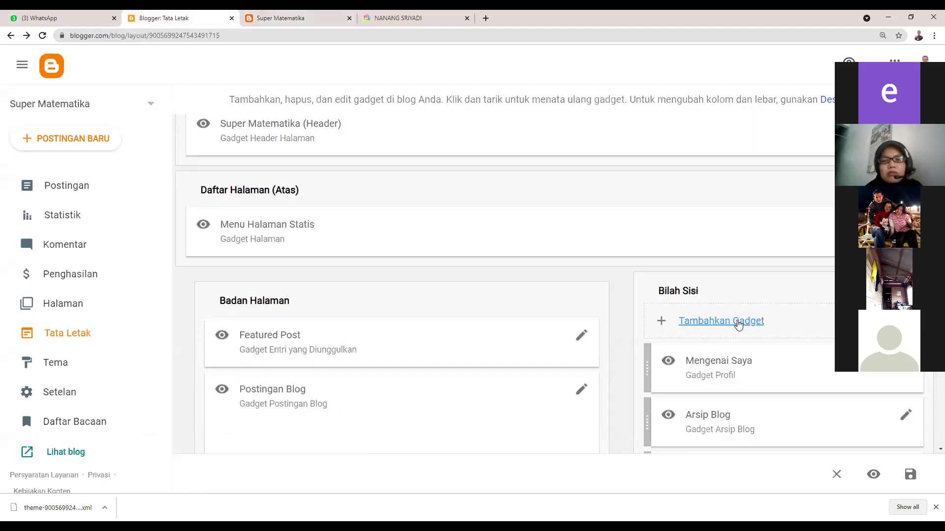
pyautogui.scroll(-2, 739, 325)
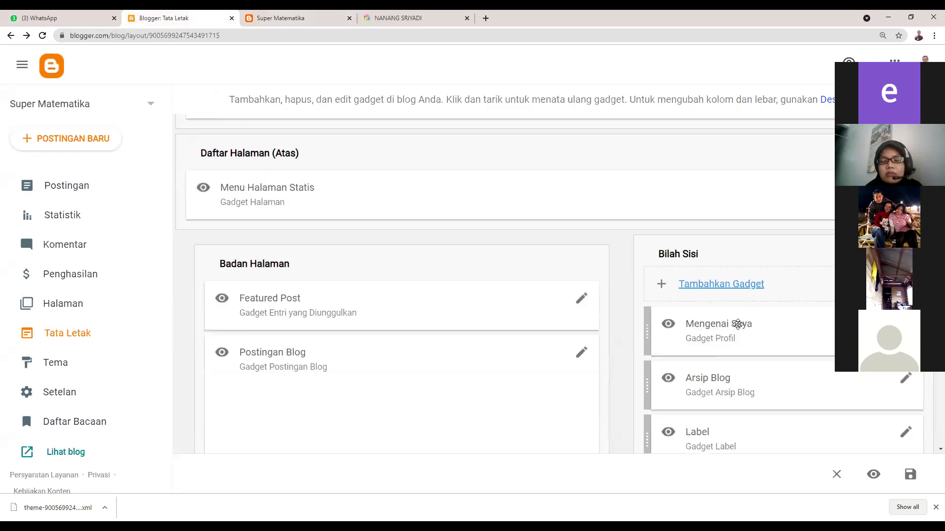
# - Open the gadget catalogue for the Bilah Sisi section and look through all the available gadgets
pyautogui.click(711, 226)
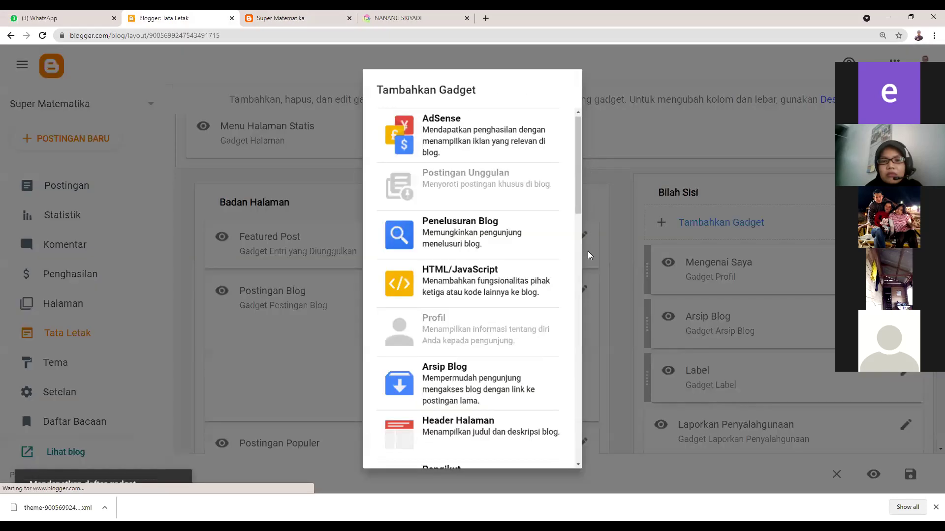
pyautogui.scroll(-9, 588, 253)
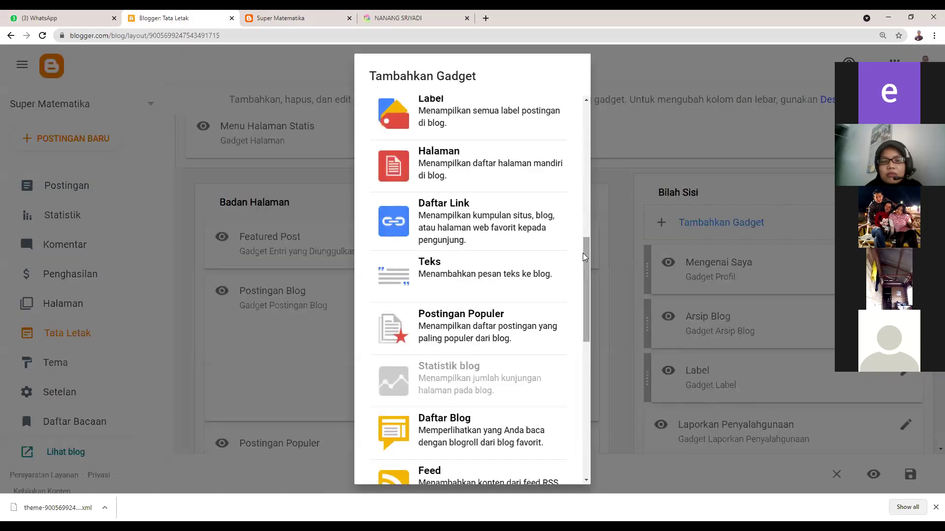
pyautogui.scroll(-4, 588, 256)
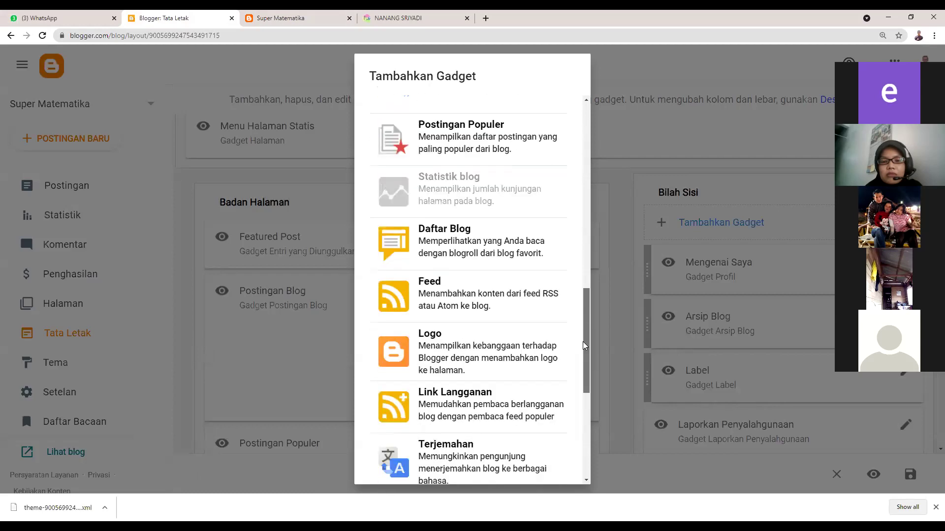
pyautogui.scroll(-1, 583, 359)
pyautogui.scroll(-3, 577, 391)
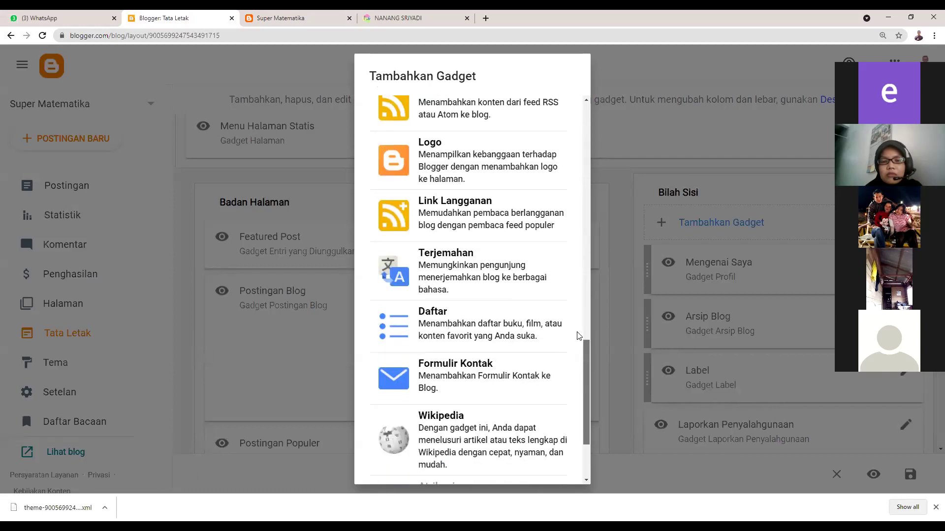
pyautogui.scroll(-2, 575, 185)
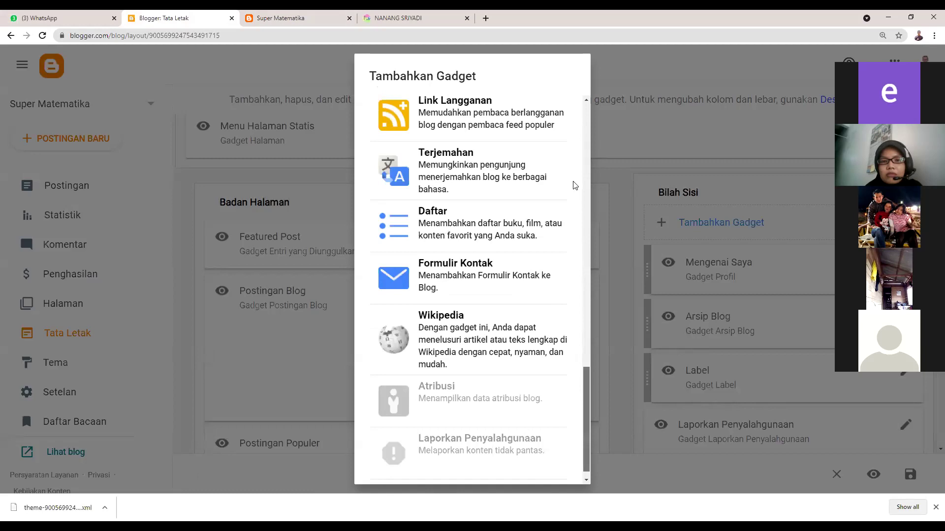
pyautogui.scroll(15, 449, 404)
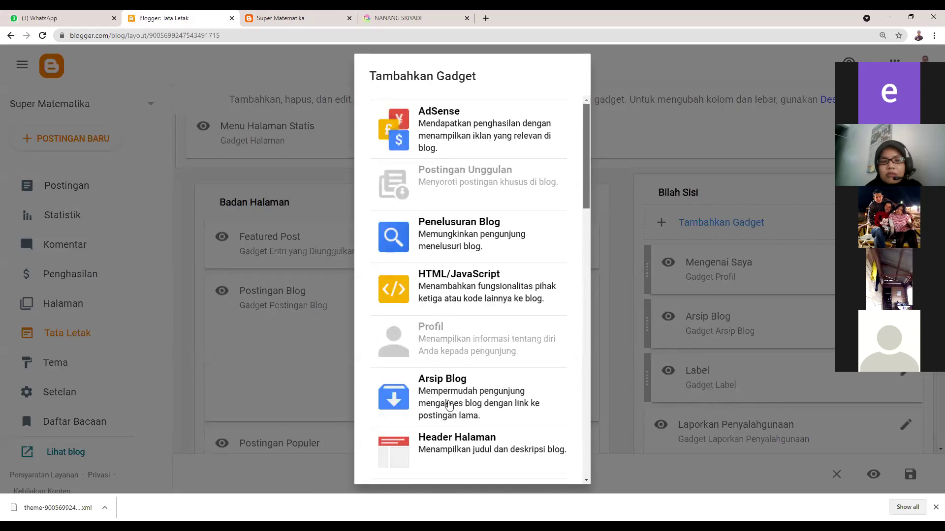
# - Add an Arsip Blog gadget titled "Arsip" to the sidebar with the Hierarki style and Bulanan frequency, and save it
pyautogui.scroll(-1, 480, 379)
pyautogui.click(480, 379)
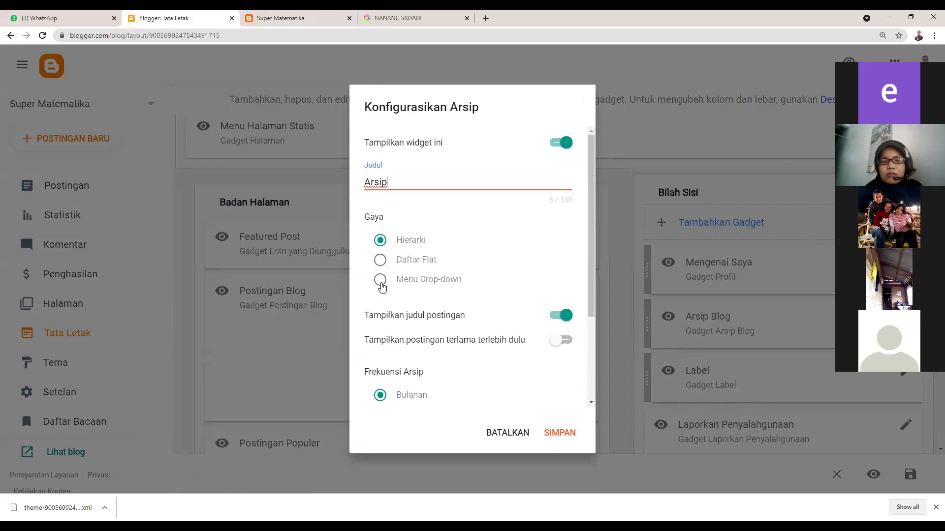
pyautogui.click(392, 267)
pyautogui.scroll(-3, 393, 267)
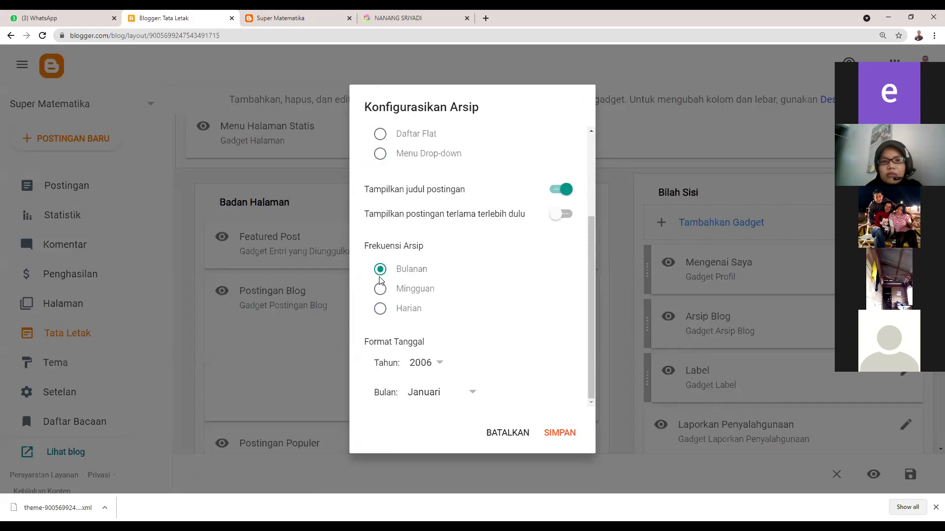
pyautogui.click(435, 364)
pyautogui.click(553, 434)
pyautogui.click(553, 434)
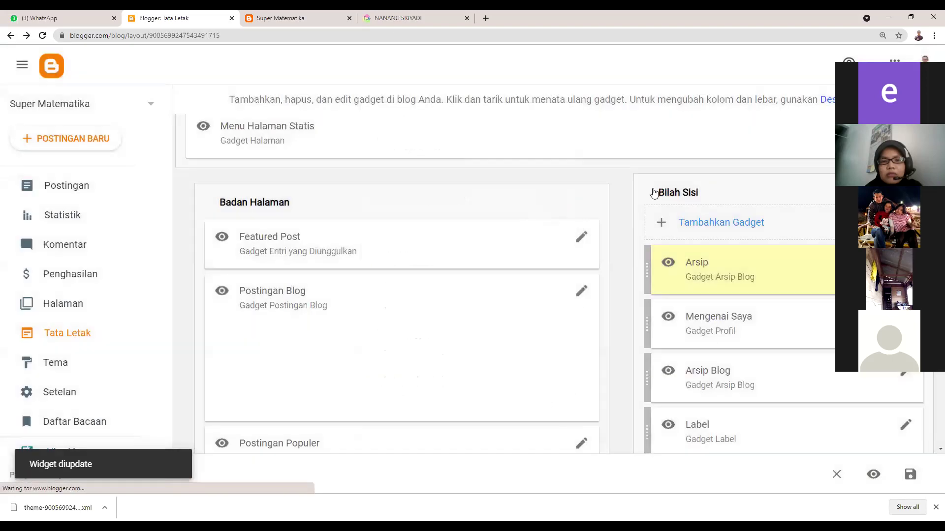
# - Examine the popular posts and Arsip Blog gadgets in the reference blog's sidebar, compare them with the Super Matematika blog, and return to the layout
pyautogui.hotkey('ctrl', 'Tab')
pyautogui.hotkey('ctrl', 'Tab')
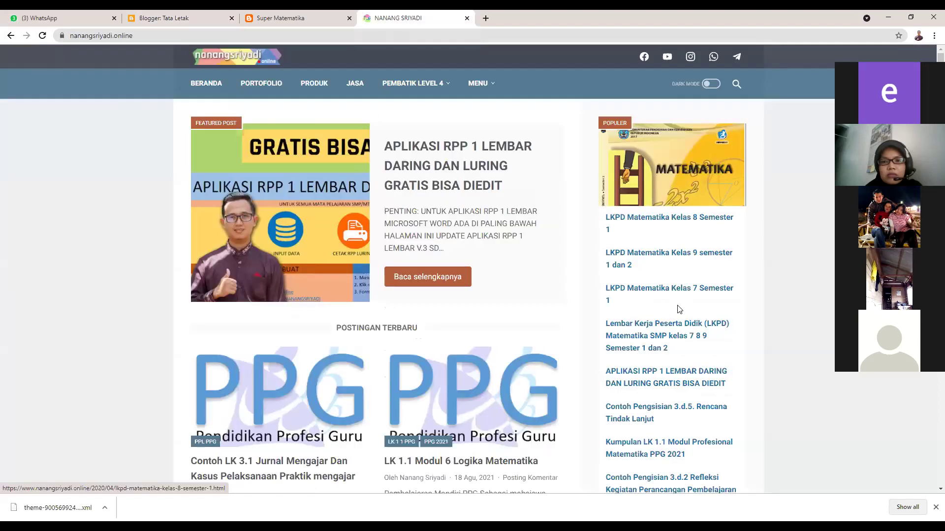
pyautogui.scroll(-5, 677, 316)
pyautogui.scroll(-6, 675, 315)
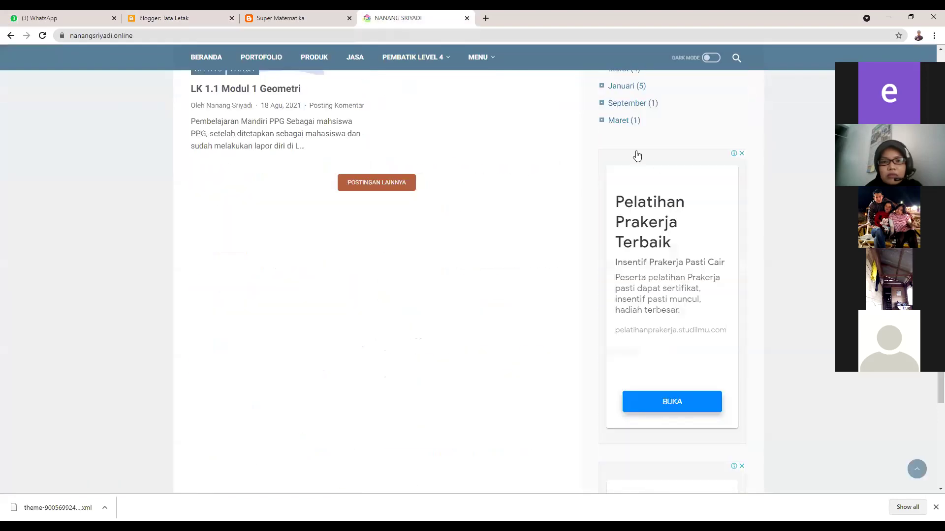
pyautogui.scroll(5, 635, 196)
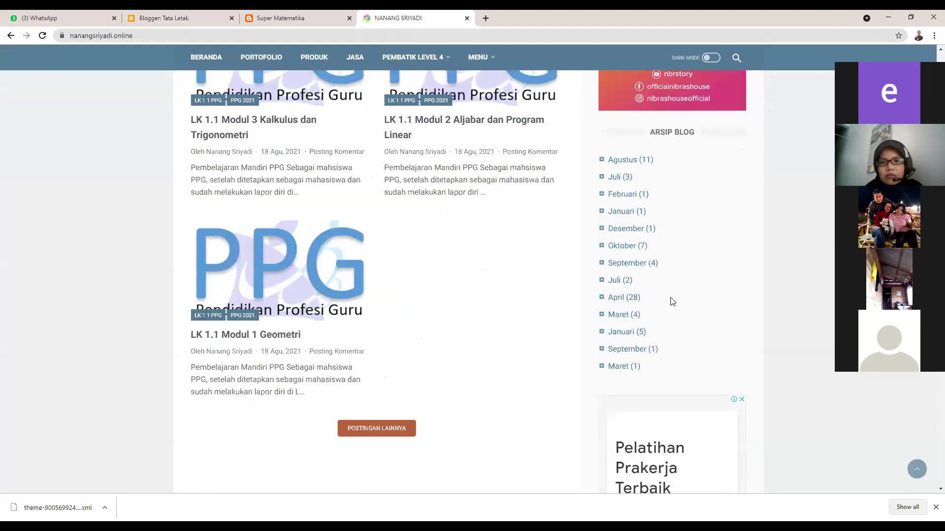
pyautogui.scroll(2, 679, 306)
pyautogui.scroll(3, 704, 198)
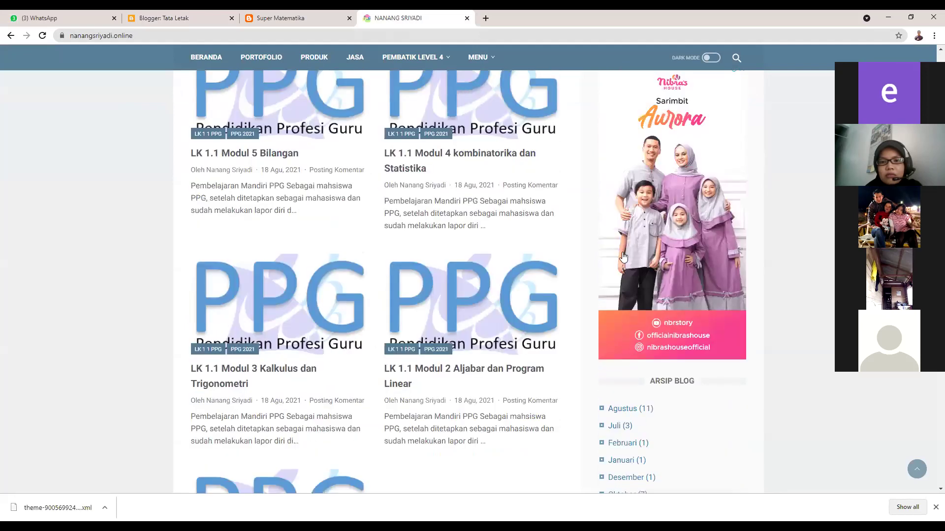
pyautogui.scroll(6, 670, 362)
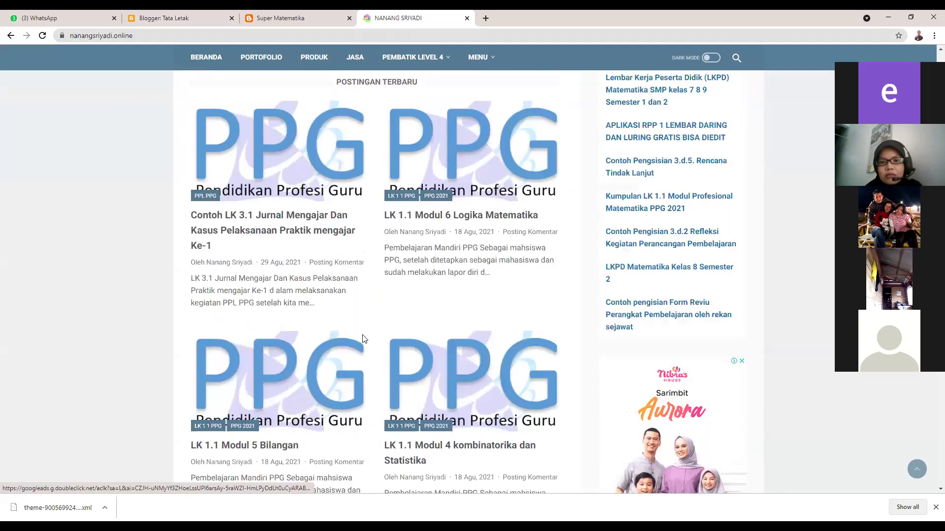
pyautogui.scroll(5, 216, 207)
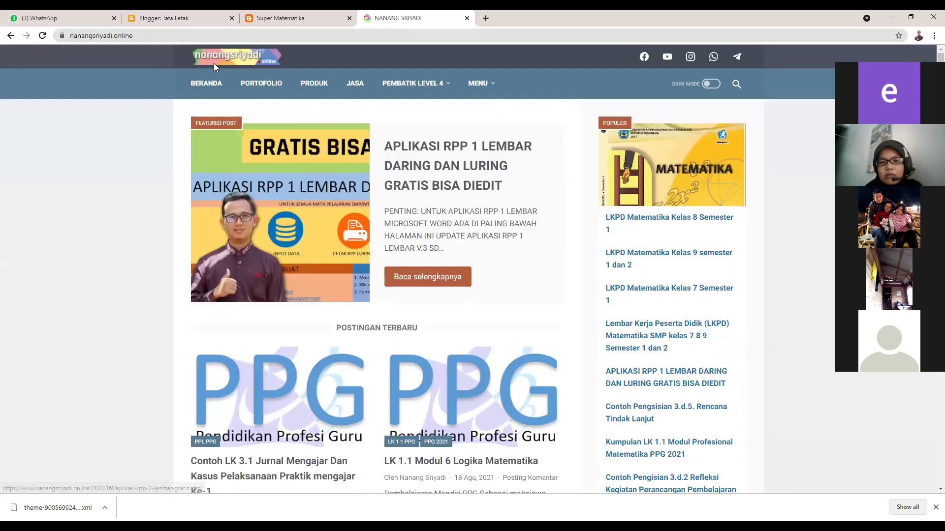
pyautogui.click(298, 14)
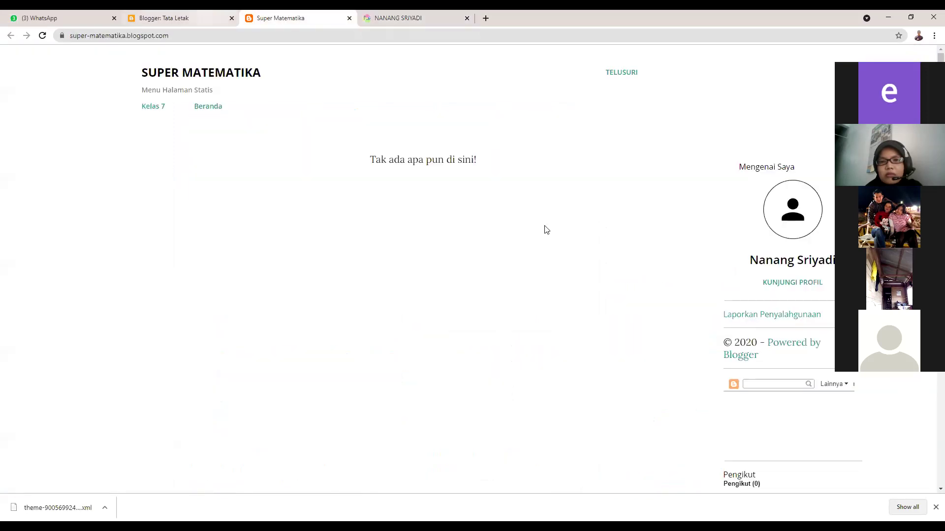
pyautogui.hotkey('ctrl', 'shift', 'Tab')
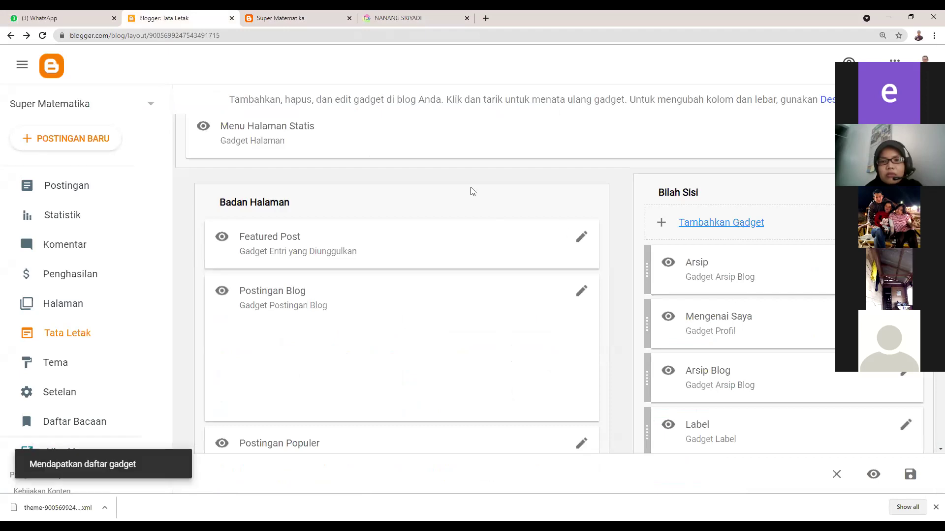
# - Choose the Postingan Populer gadget from the gadget catalogue for the sidebar
pyautogui.scroll(-5, 480, 212)
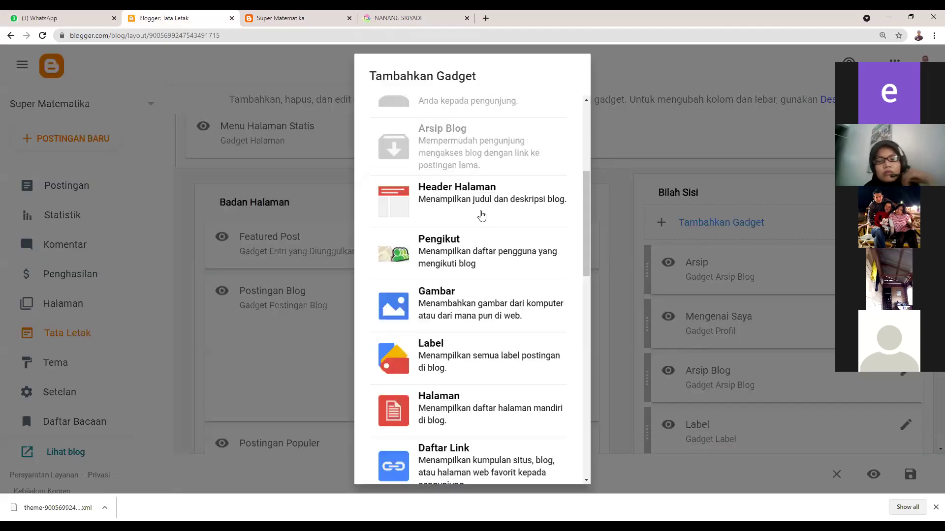
pyautogui.scroll(5, 491, 261)
pyautogui.scroll(-3, 493, 261)
pyautogui.scroll(-8, 495, 262)
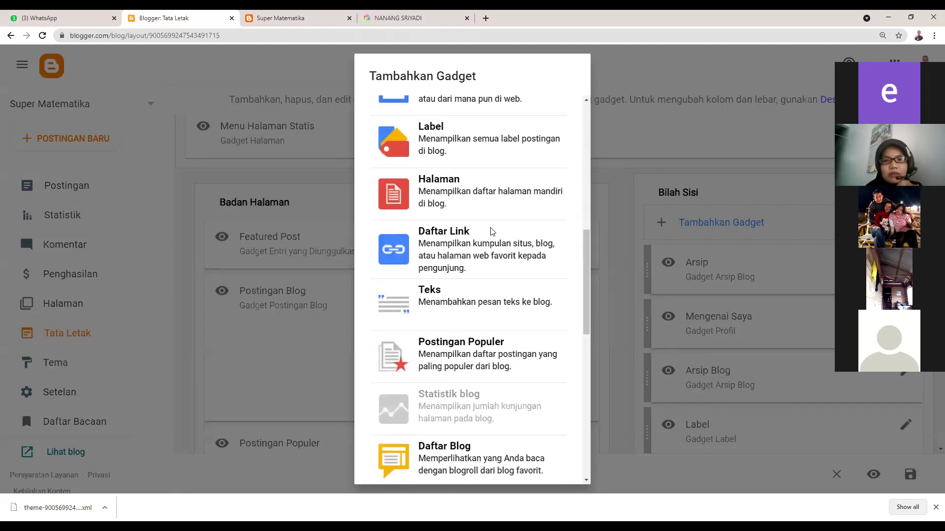
pyautogui.click(490, 262)
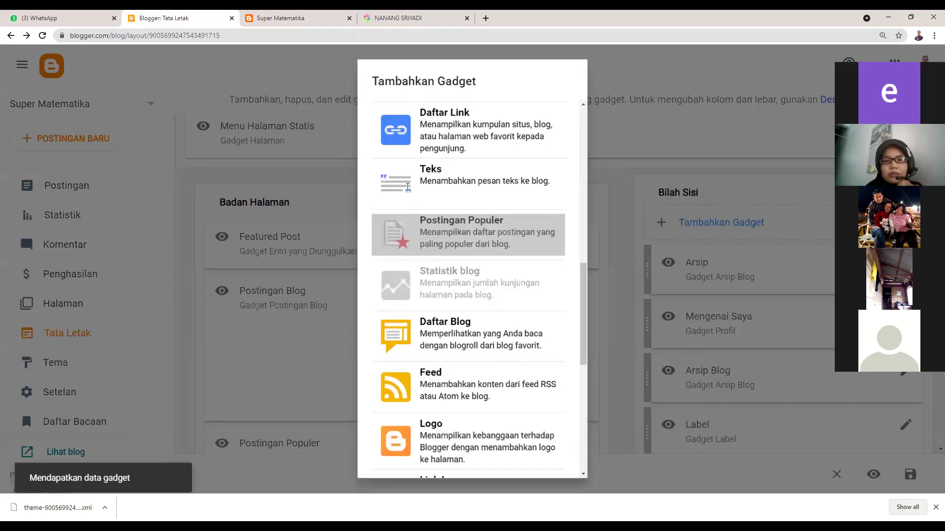
# - Title the popular posts gadget "Populer", set its most-viewed period to Semua, and save it
pyautogui.write('POpulasr')
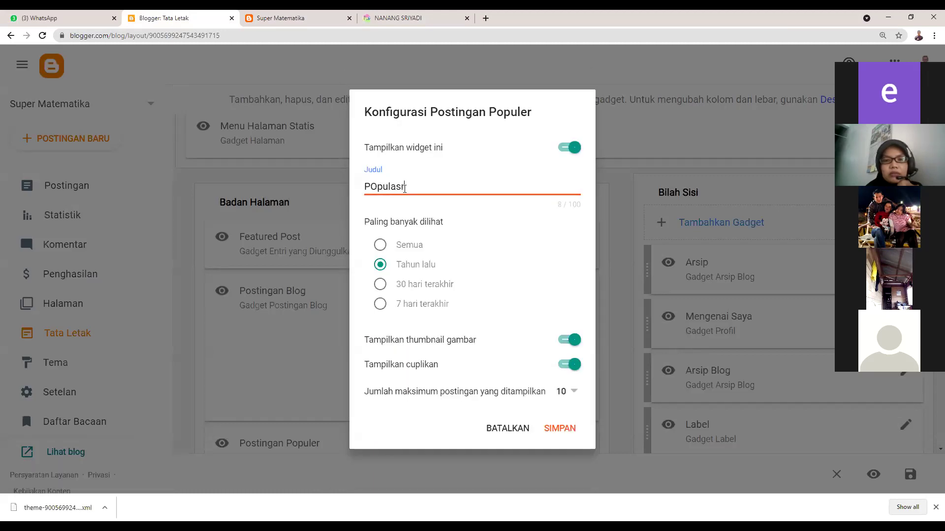
pyautogui.press('BackSpace')
pyautogui.press('BackSpace')
pyautogui.press('BackSpace')
pyautogui.press('BackSpace')
pyautogui.press('BackSpace')
pyautogui.press('BackSpace')
pyautogui.write('er')
pyautogui.click(379, 244)
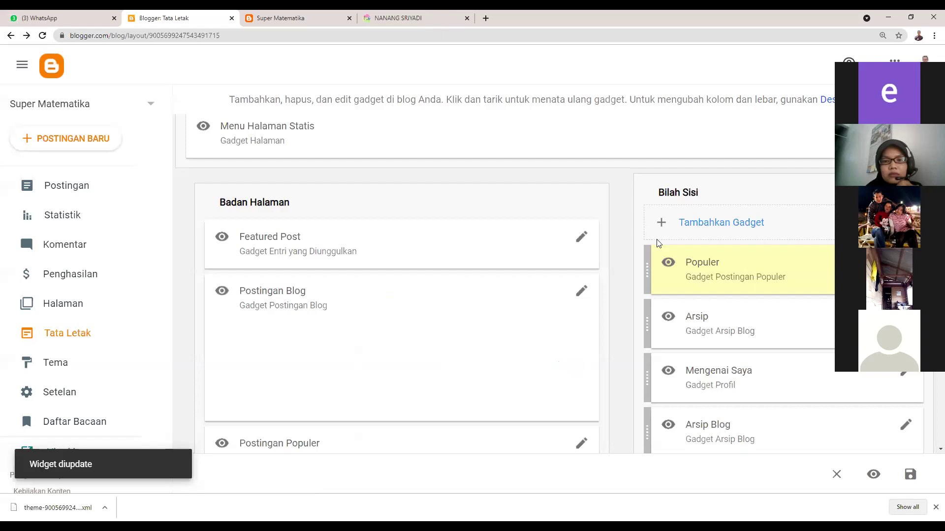
# - Open the Agustus entry in the reference blog's Arsip Blog list and view the posts from August 2021
pyautogui.hotkey('ctrl', '4')
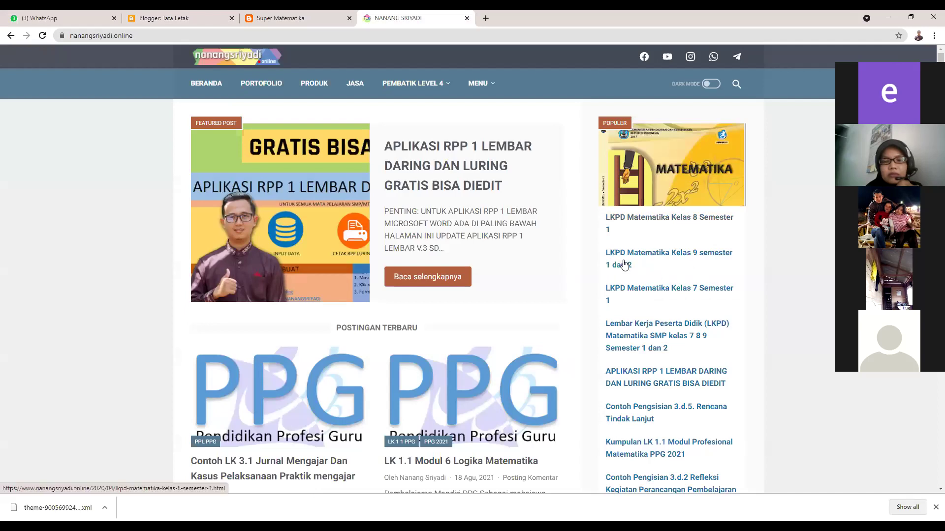
pyautogui.scroll(-10, 555, 306)
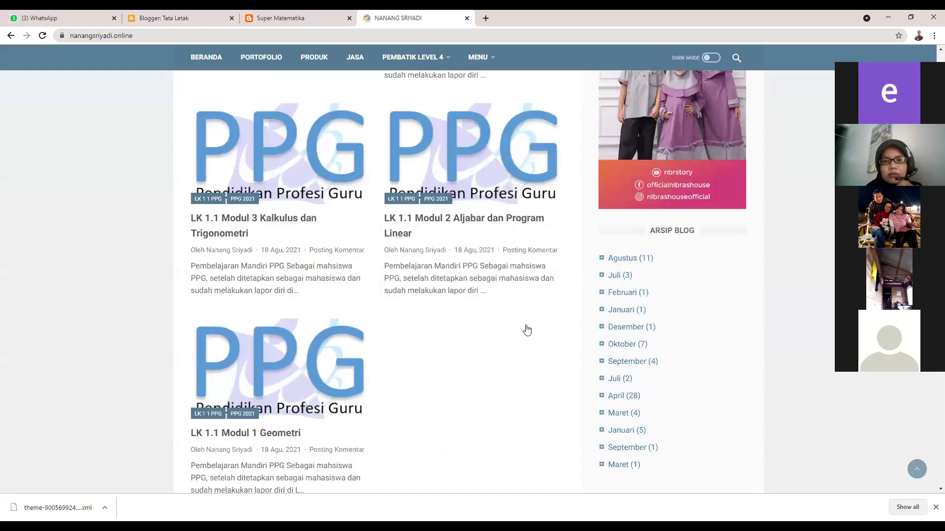
pyautogui.click(525, 331)
pyautogui.click(662, 367)
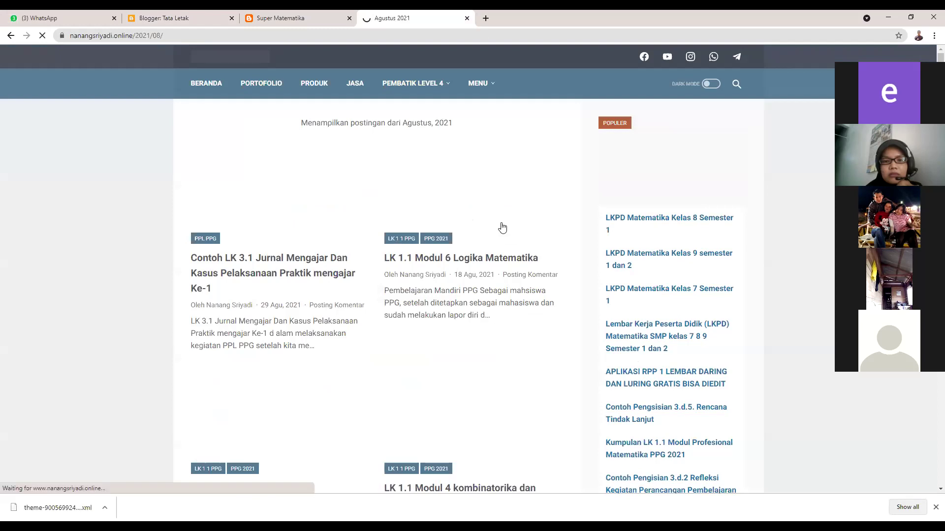
pyautogui.scroll(-12, 220, 98)
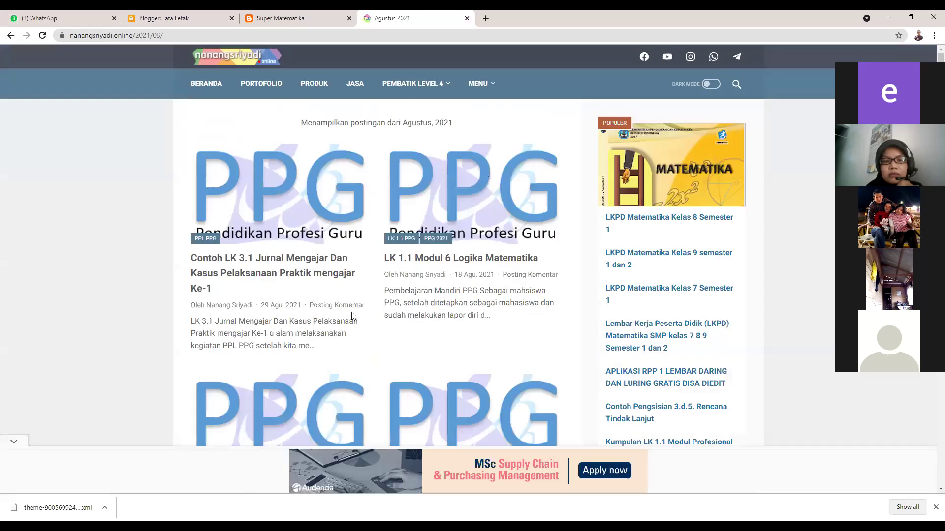
# - Return to Super Matematika's Tata Letak page and look over its body and sidebar gadgets down to the Footer section
pyautogui.hotkey('ctrl', '2')
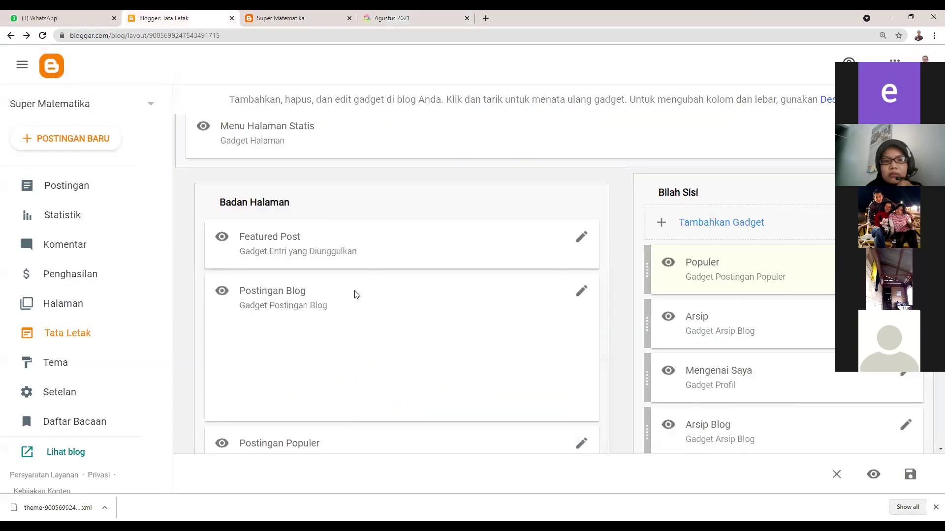
pyautogui.scroll(-1, 570, 246)
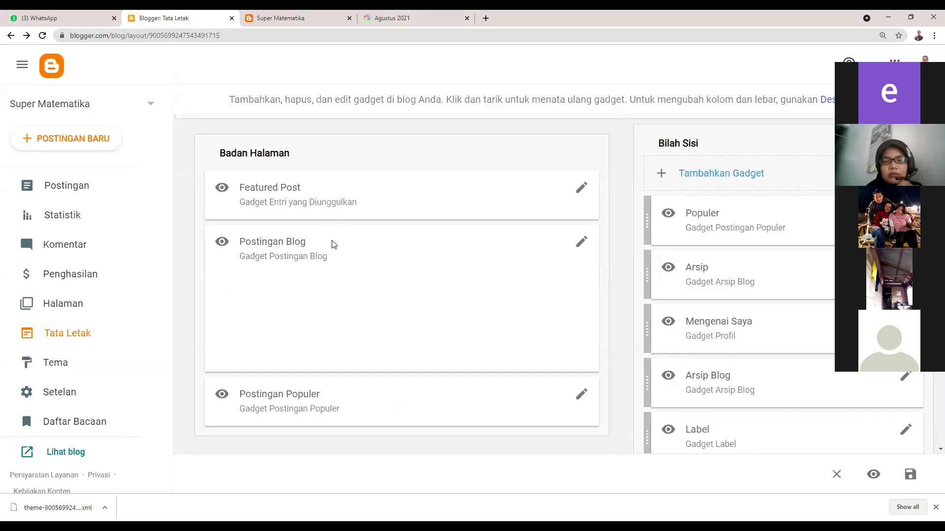
pyautogui.scroll(-15, 349, 269)
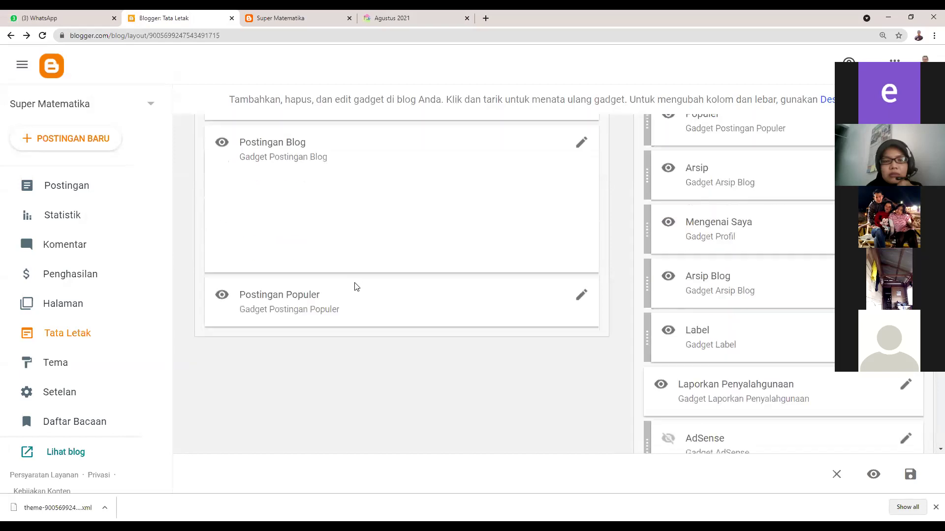
pyautogui.scroll(-5, 310, 415)
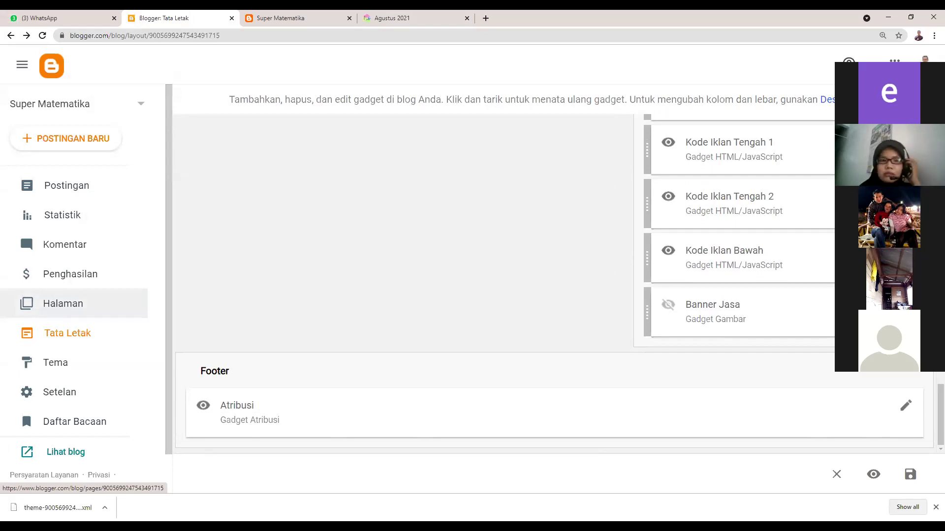
# - Examine the reference blog's August 2021 page down to its footer links, and dismiss the browser's downloads bar
pyautogui.click(391, 18)
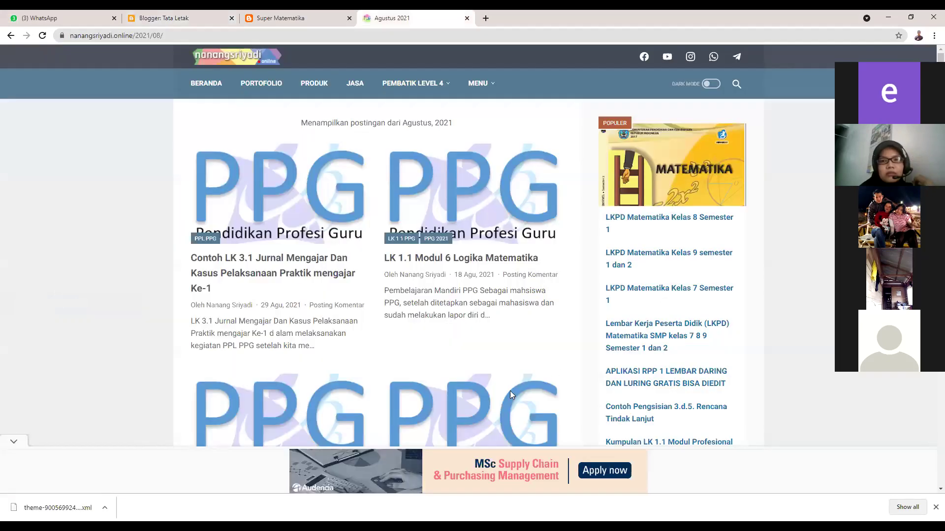
pyautogui.scroll(-15, 393, 417)
pyautogui.scroll(-3, 392, 411)
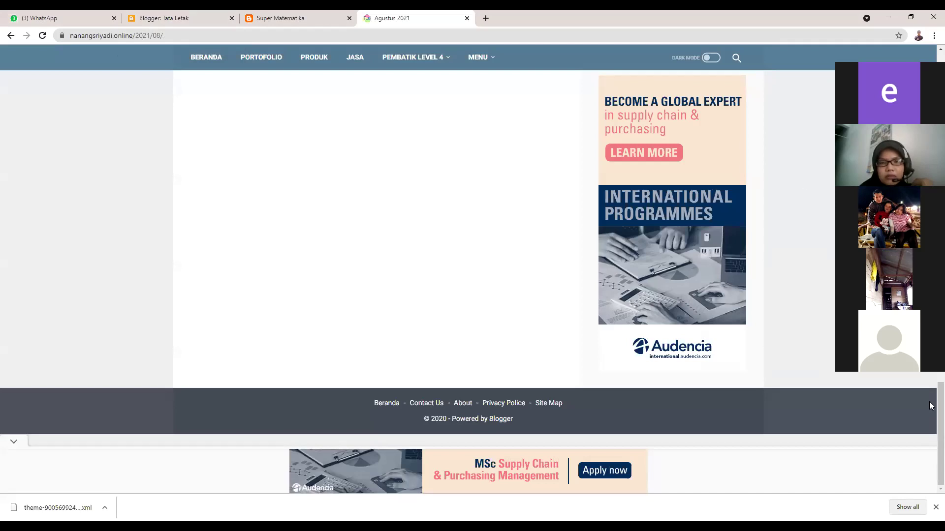
pyautogui.click(935, 507)
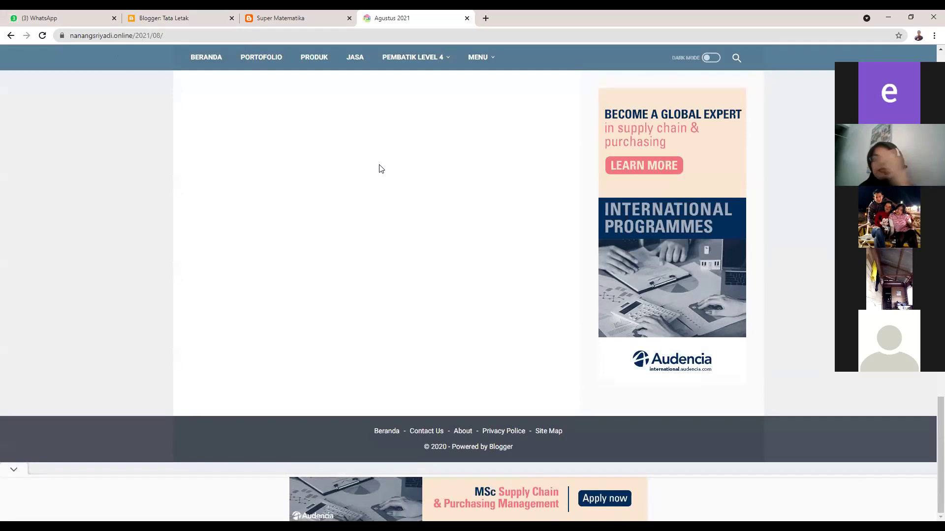